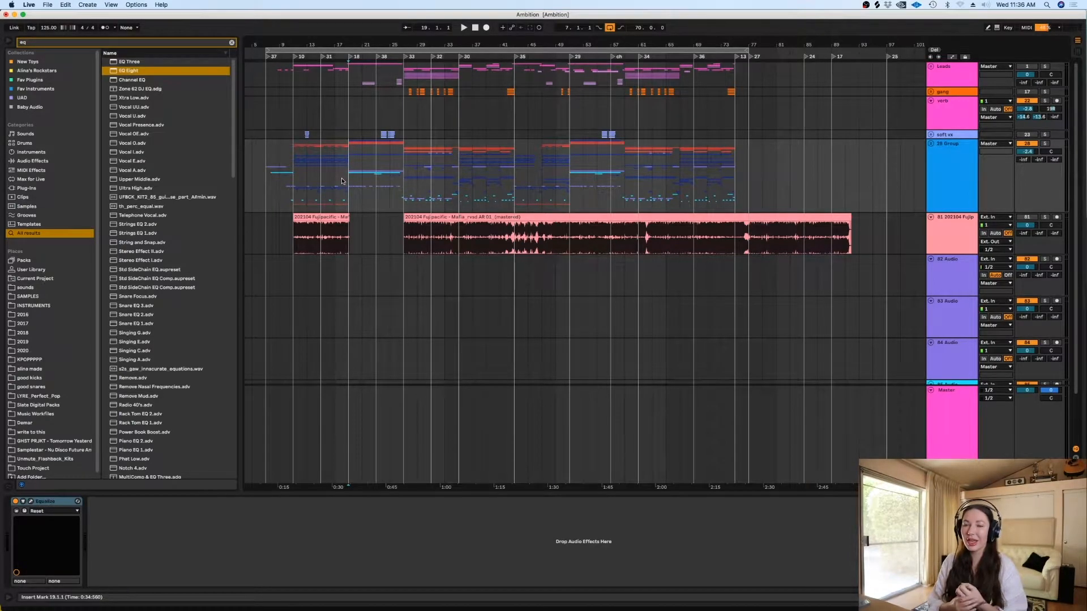
- Place the insert marker at bar 7 and play the arrangement's intro
left_click(401, 240)
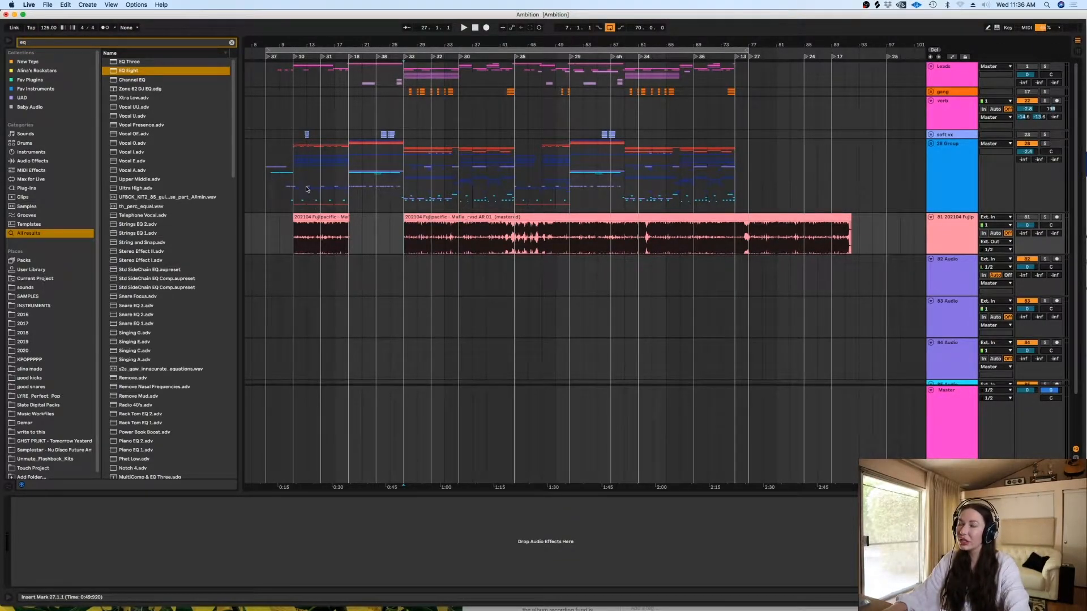
left_click(266, 197)
key("plus")
key("plus")
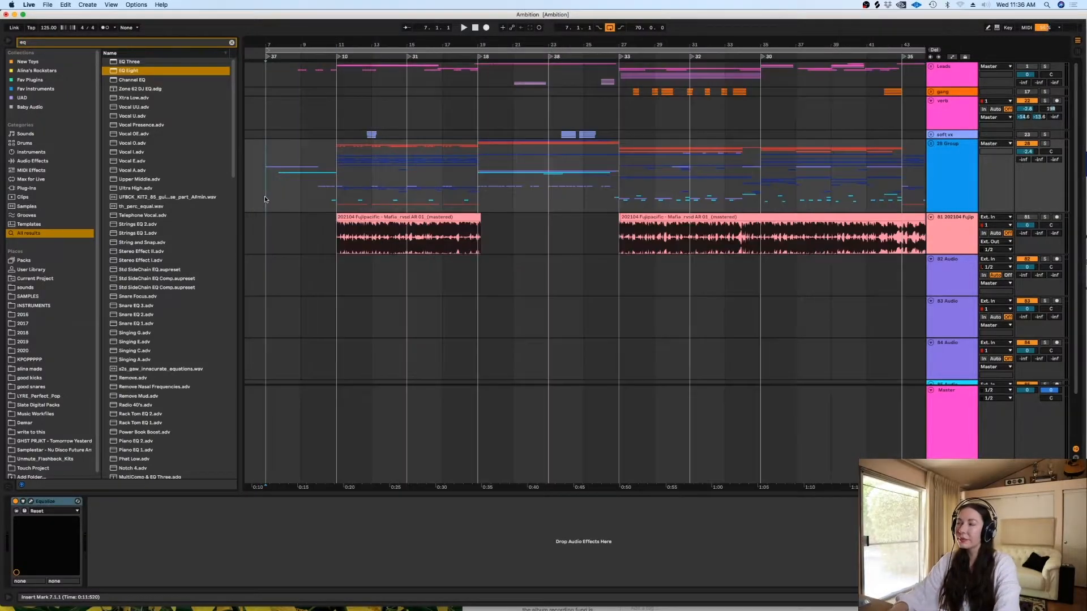
key("space")
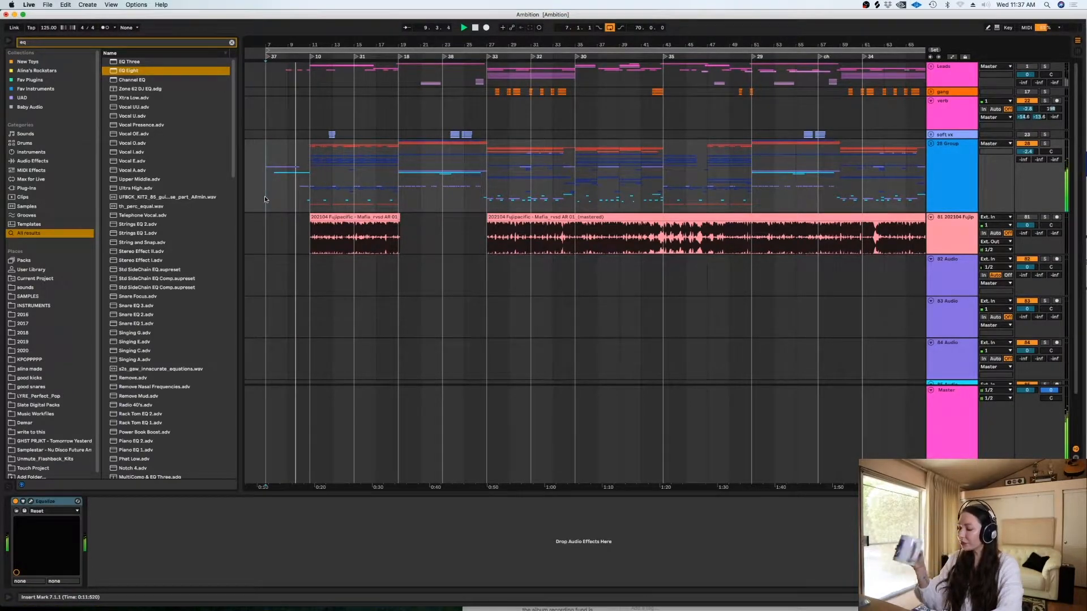
- Play the arrangement sections starting at bar 11 and bar 19
left_click(311, 165)
key("space")
key("space")
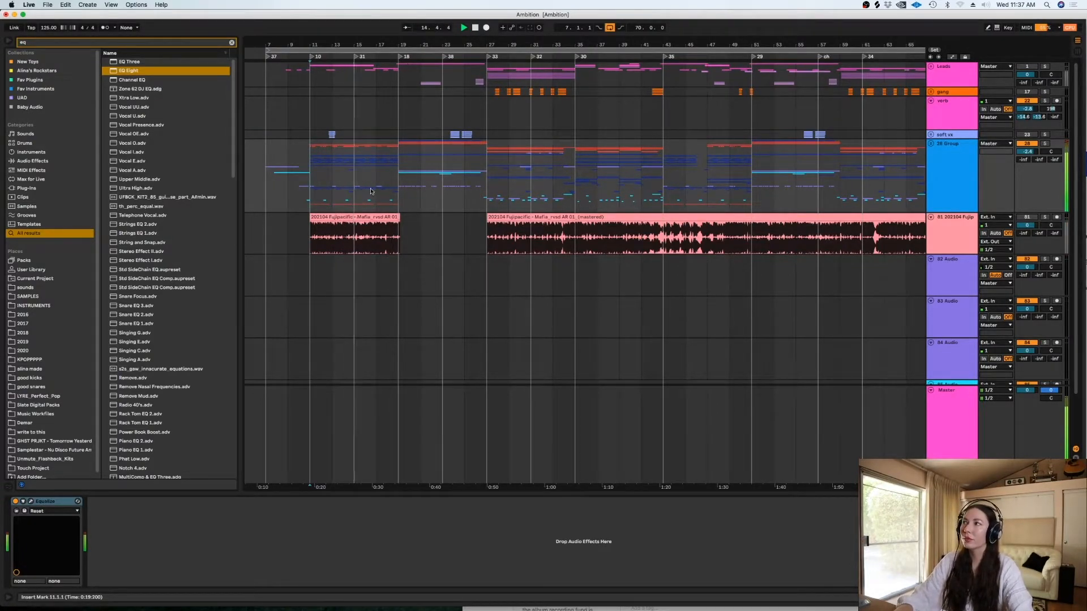
left_click(398, 173)
key("space")
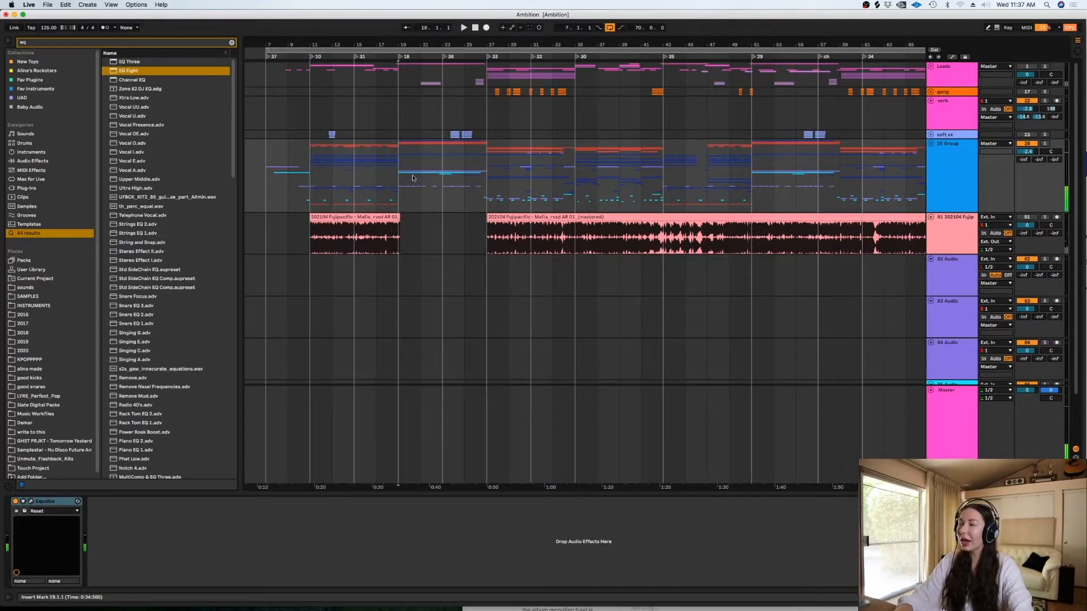
key("space")
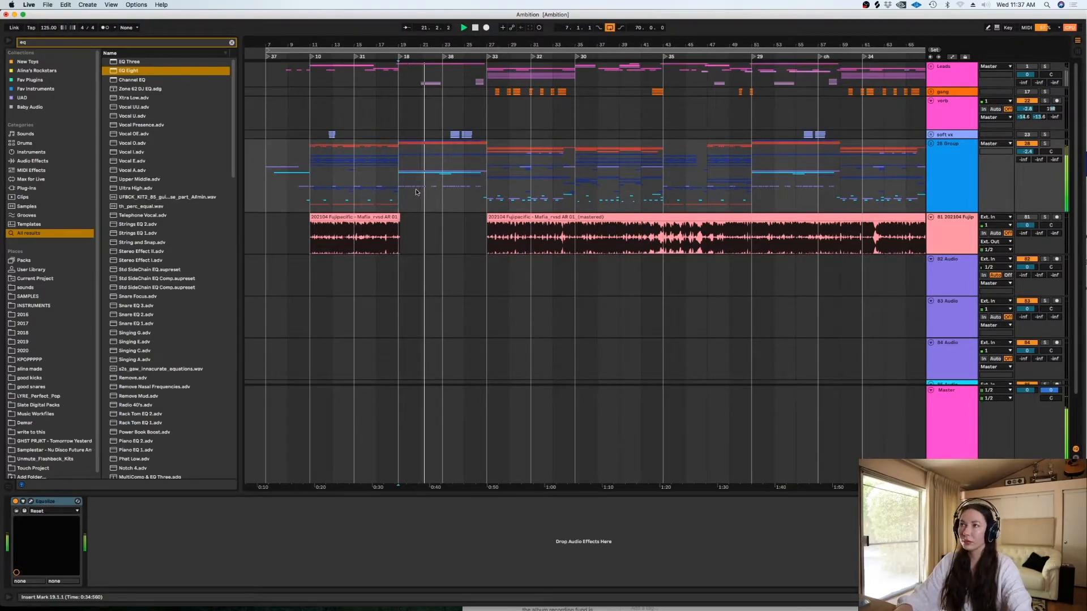
- Play the arrangement sections starting at bar 27 and bar 35
left_click(486, 180)
key("space")
key("space")
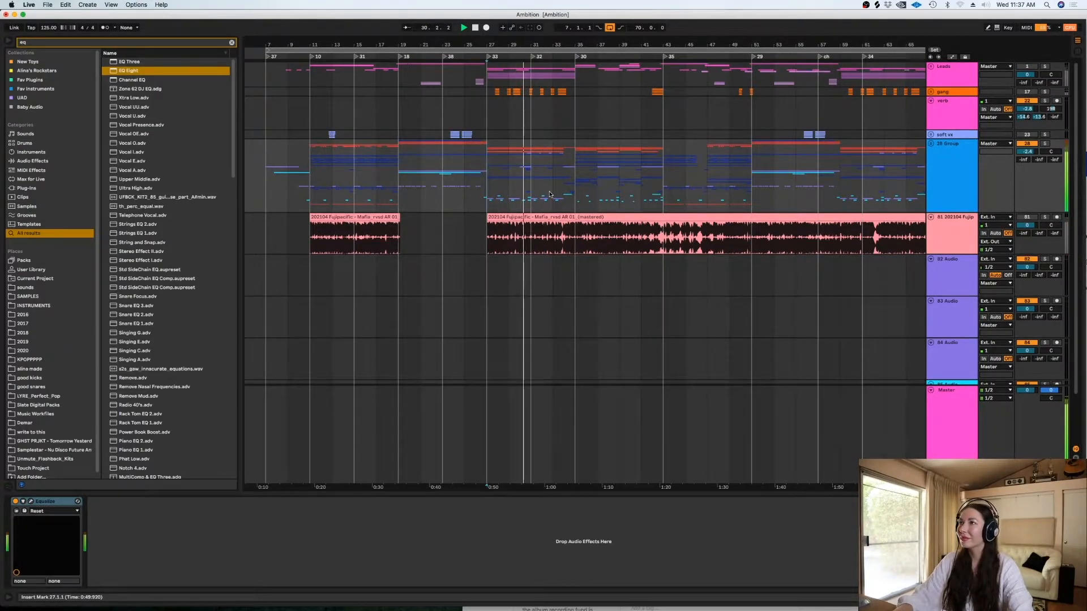
left_click(573, 165)
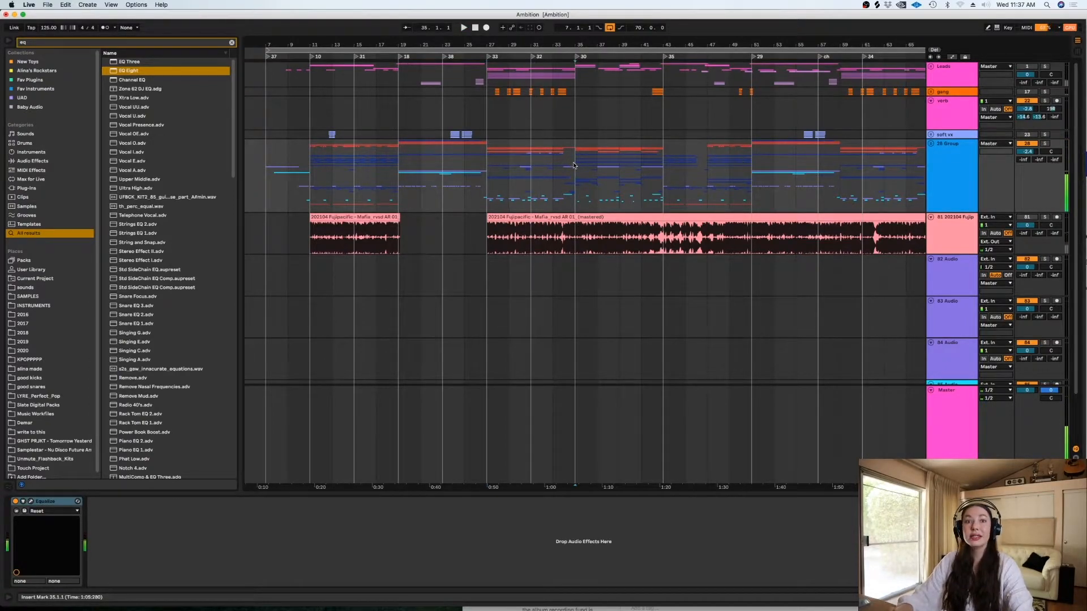
key("space")
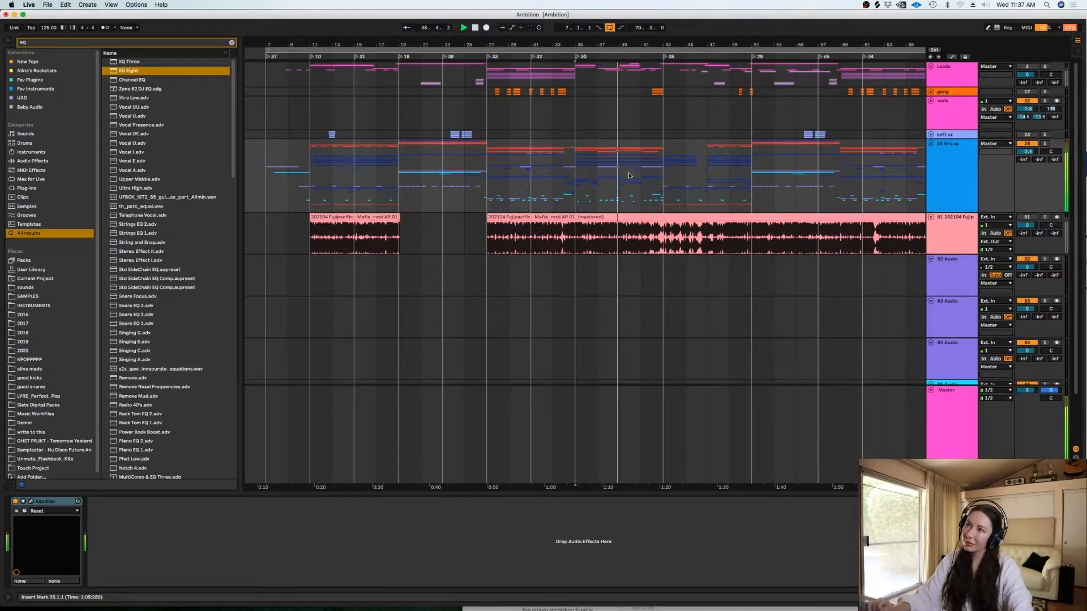
- Play the section starting at bar 43, stop playback and return the insert marker to bar 19
key("space")
left_click(664, 165)
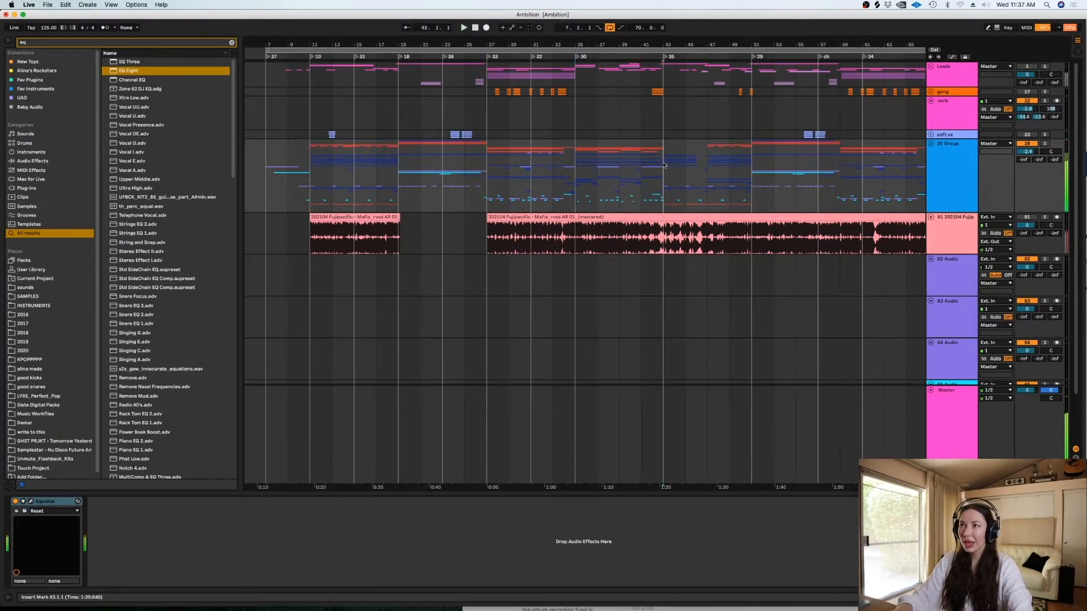
key("space")
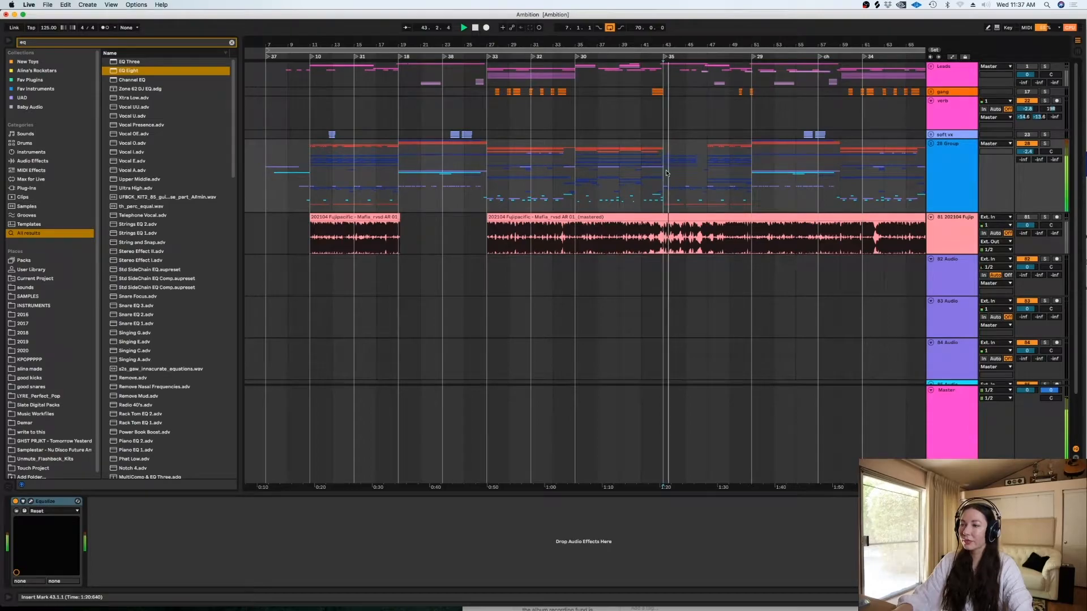
scroll(687, 488, "right", 5)
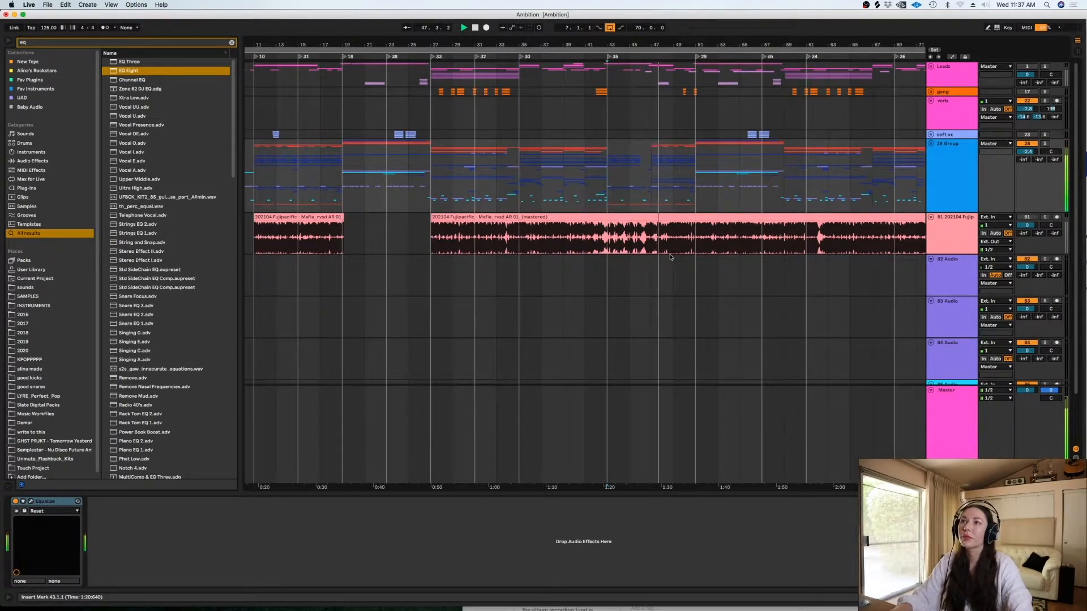
key("space")
mouse_move(796, 487)
left_mouse_down()
mouse_move(604, 504)
mouse_move(777, 482)
left_mouse_up()
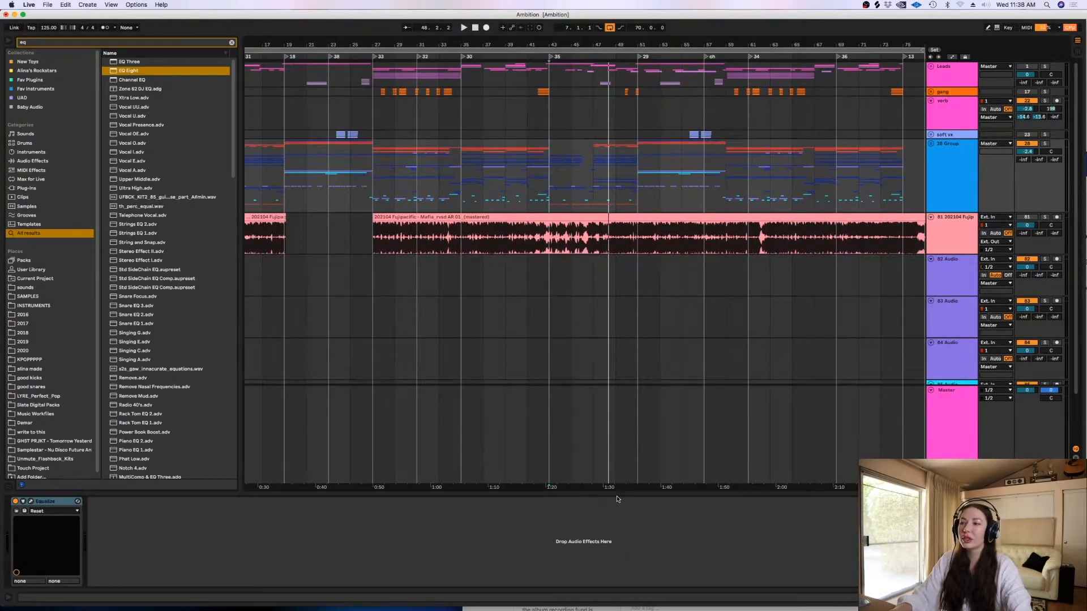
left_click_drag(615, 487, 718, 485)
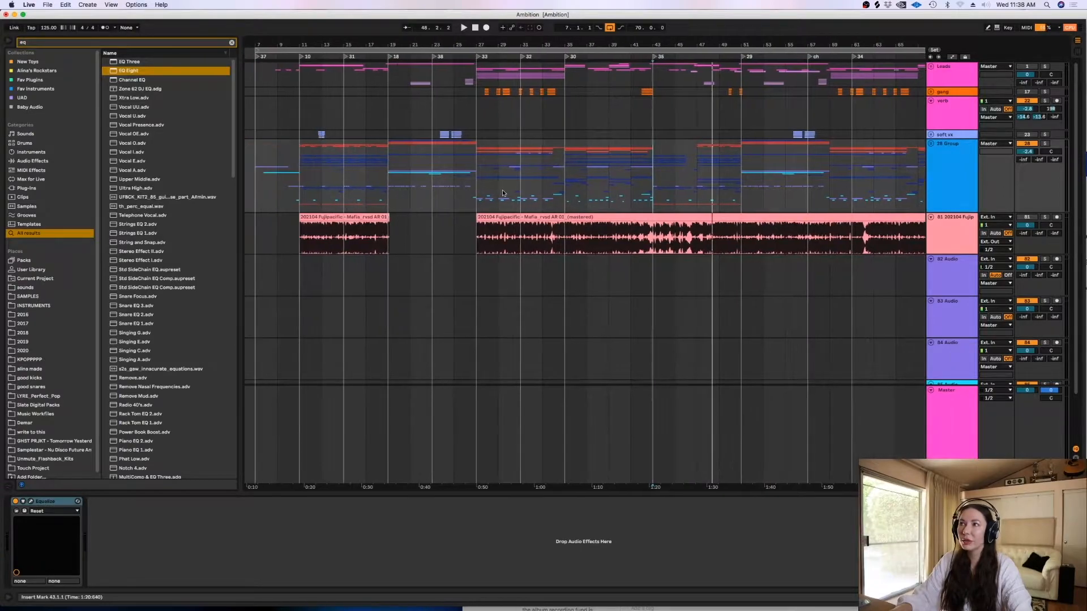
left_click(392, 177)
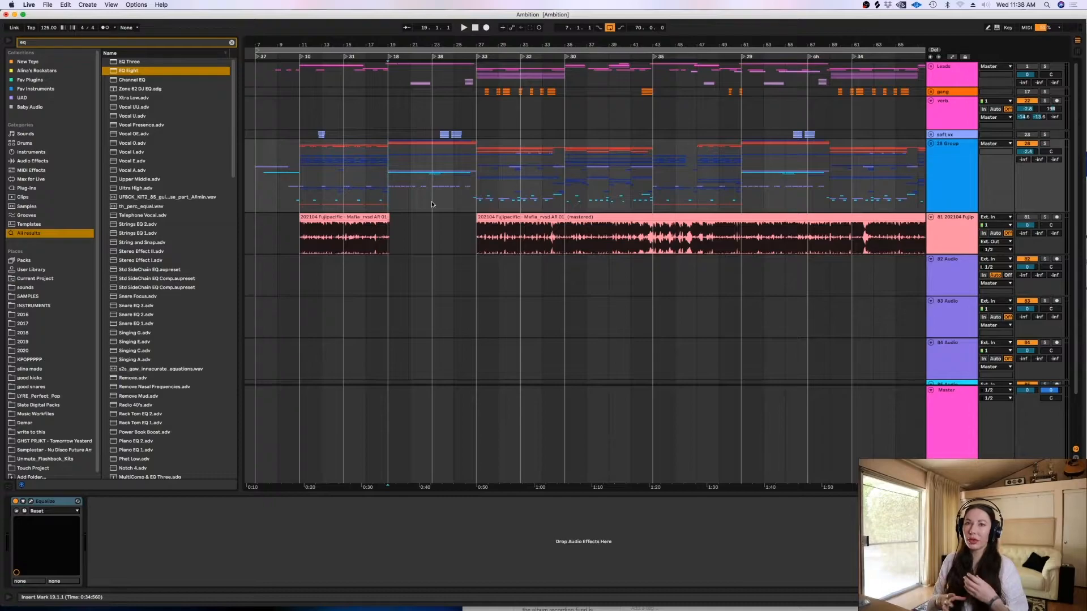
- Unfold the 28 Group track and play its individual tracks from bar 7
left_click(259, 154)
key("plus")
key("plus")
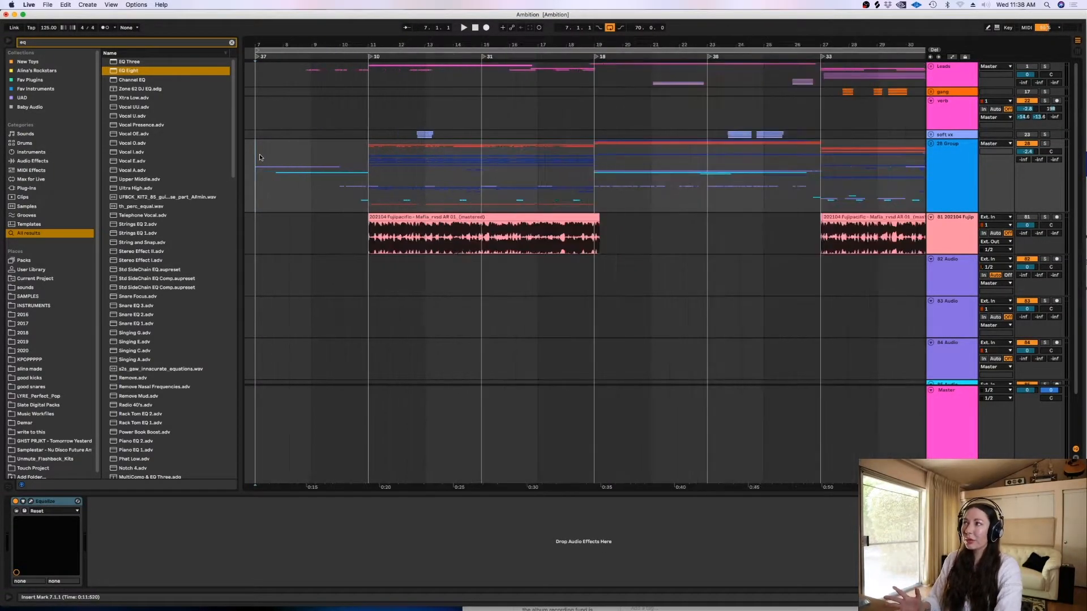
key("minus")
key("plus")
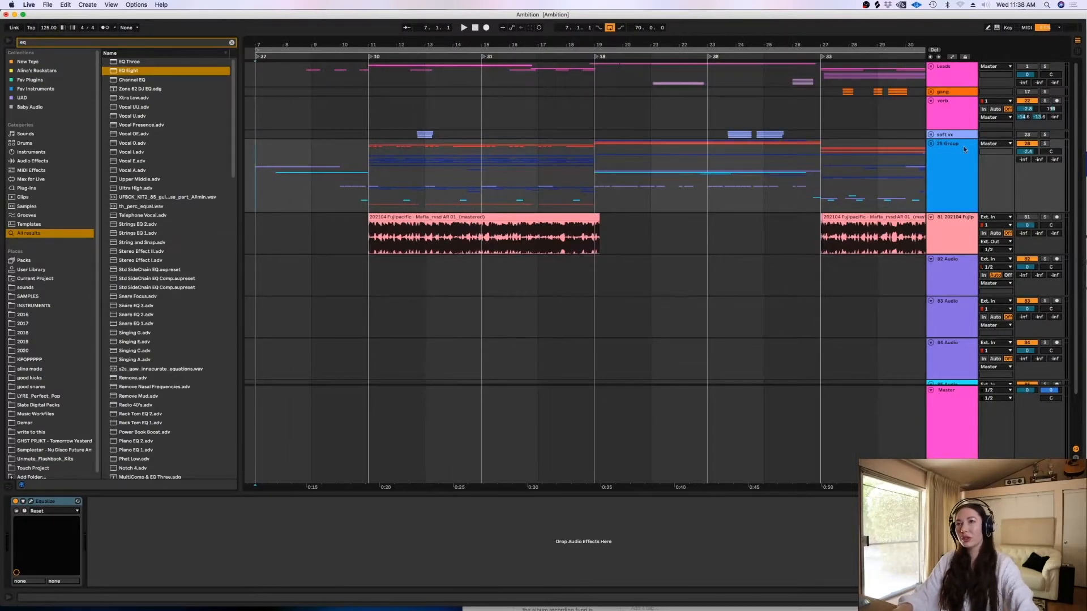
left_click(932, 144)
key("space")
left_click_drag(1077, 127, 1082, 299)
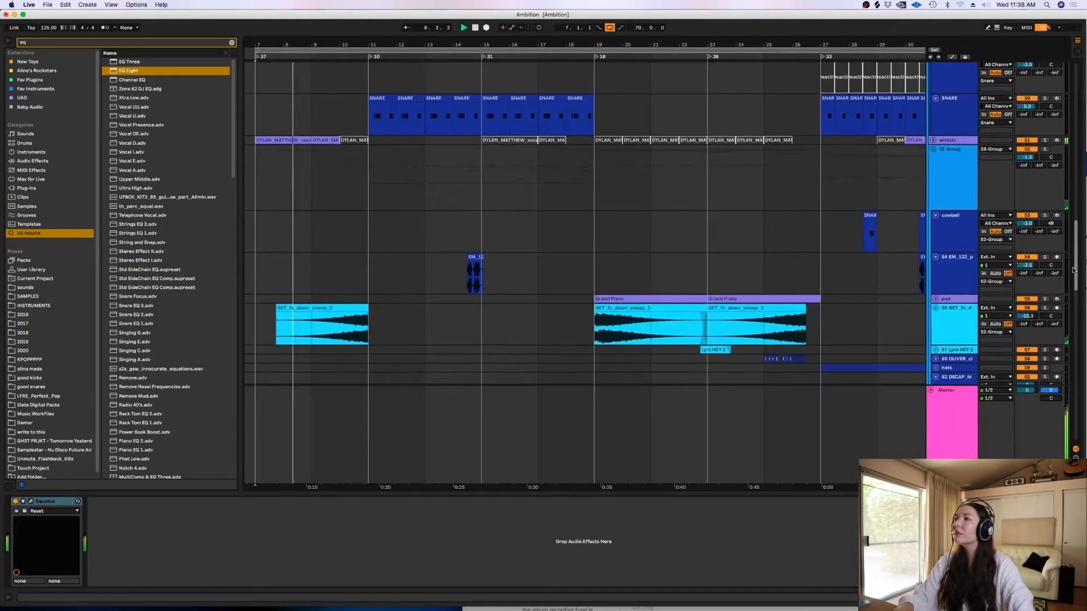
- Unfold the whistle track and place the insert marker at bar 7
left_click(932, 140)
left_click(249, 166)
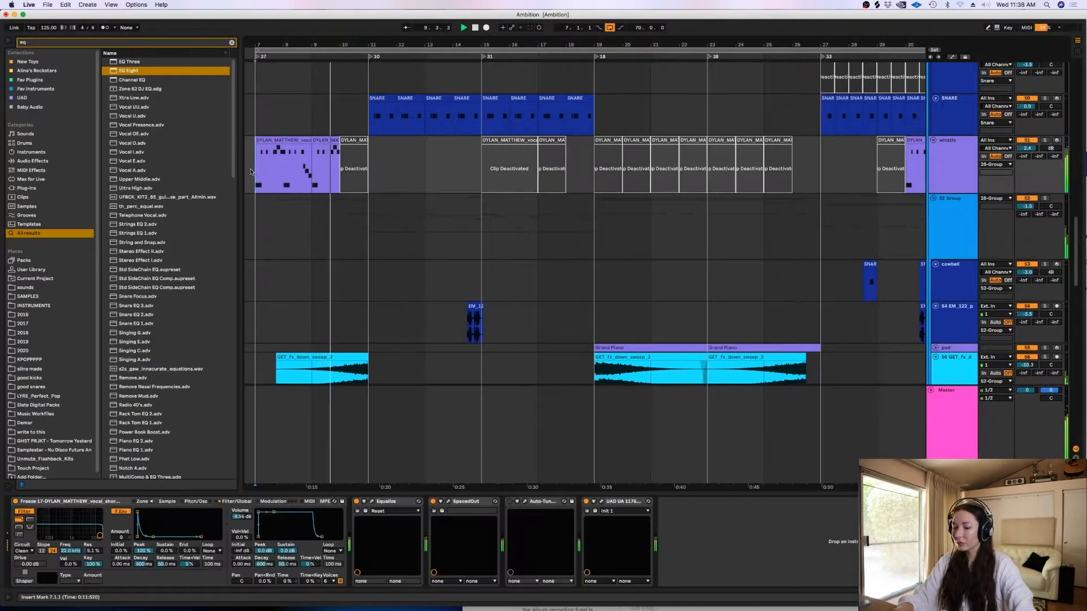
key("plus")
key("minus")
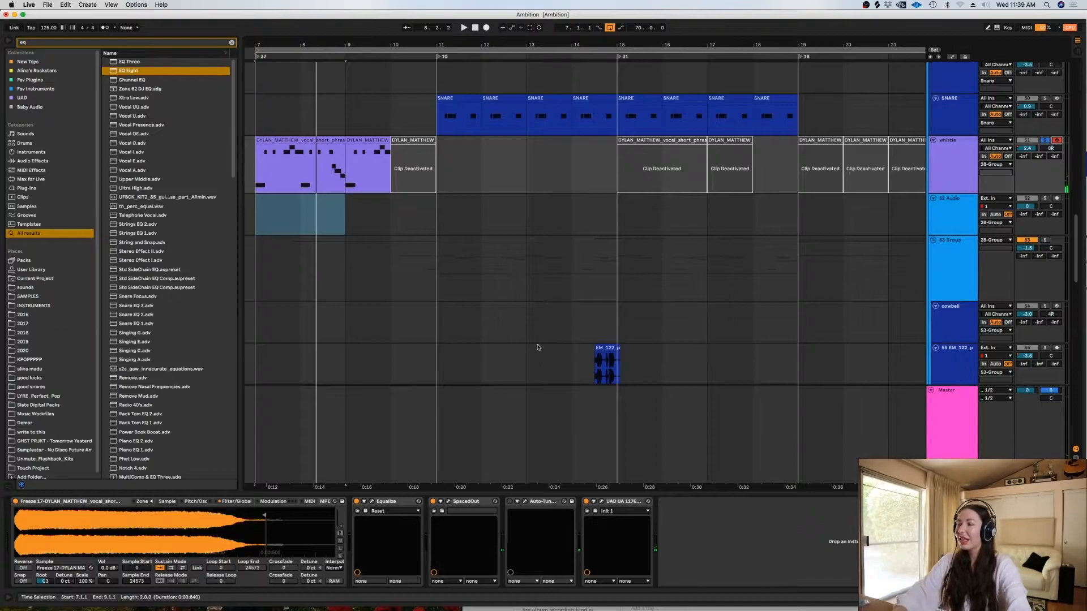
- Show the whistle sampler's control settings and audition the whistle clips from the middle of bar 7
left_click(238, 504)
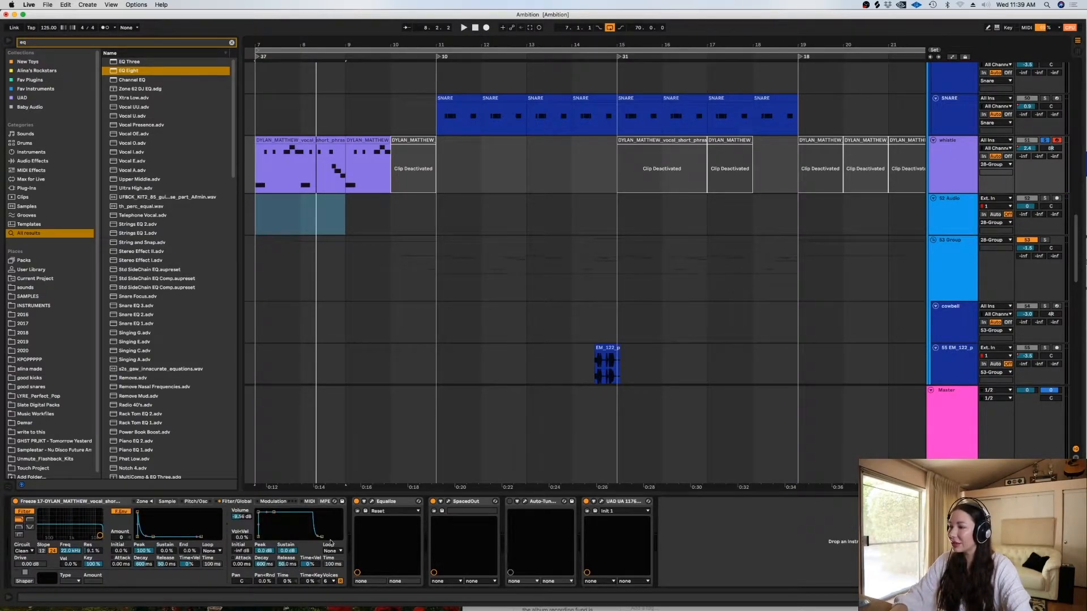
left_click(280, 175)
right_click(279, 175)
left_click(281, 173)
key("space")
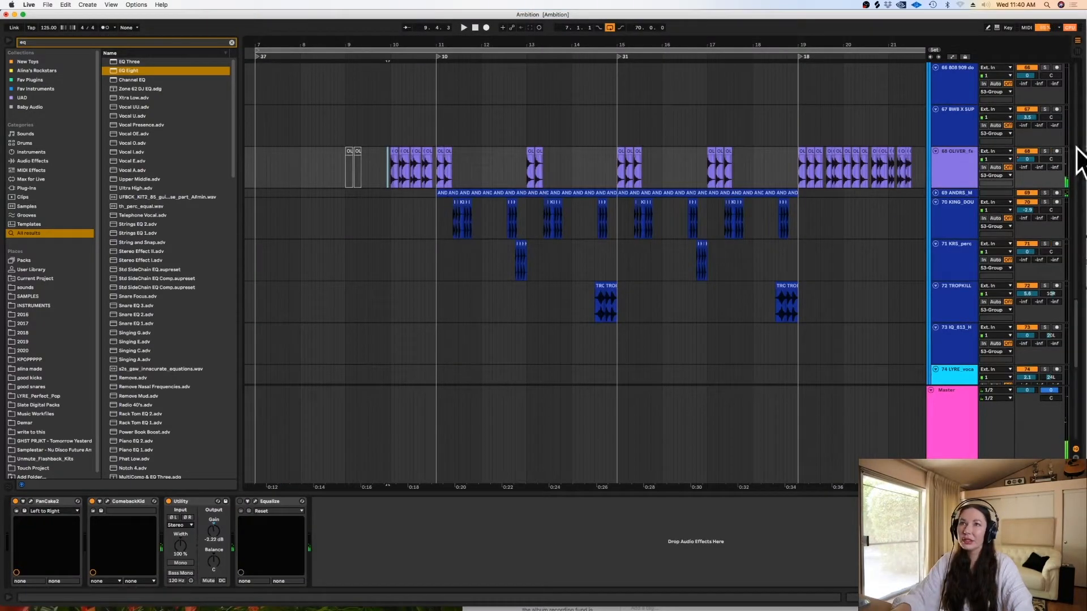
- Solo the OLIVER fx track and audition its sweep clips around bar 10
left_click(1045, 152)
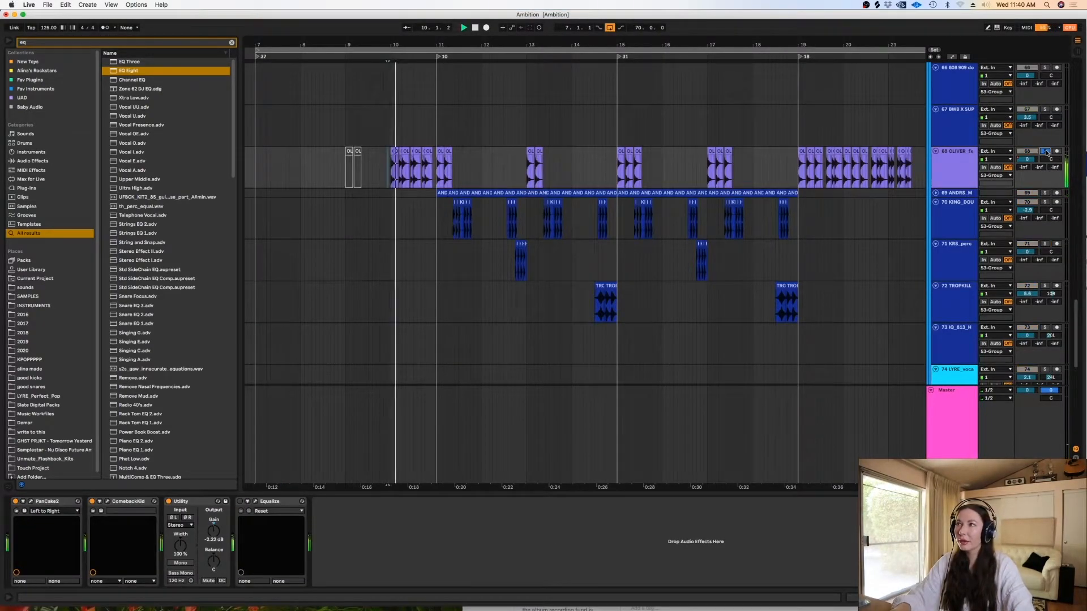
left_click(386, 178)
key("space")
scroll(391, 170, "up", 10)
- Examine the sample settings of the OLIVER fx sweep clips at 10.2 and 10.3, returning to the track's devices
left_click(423, 152)
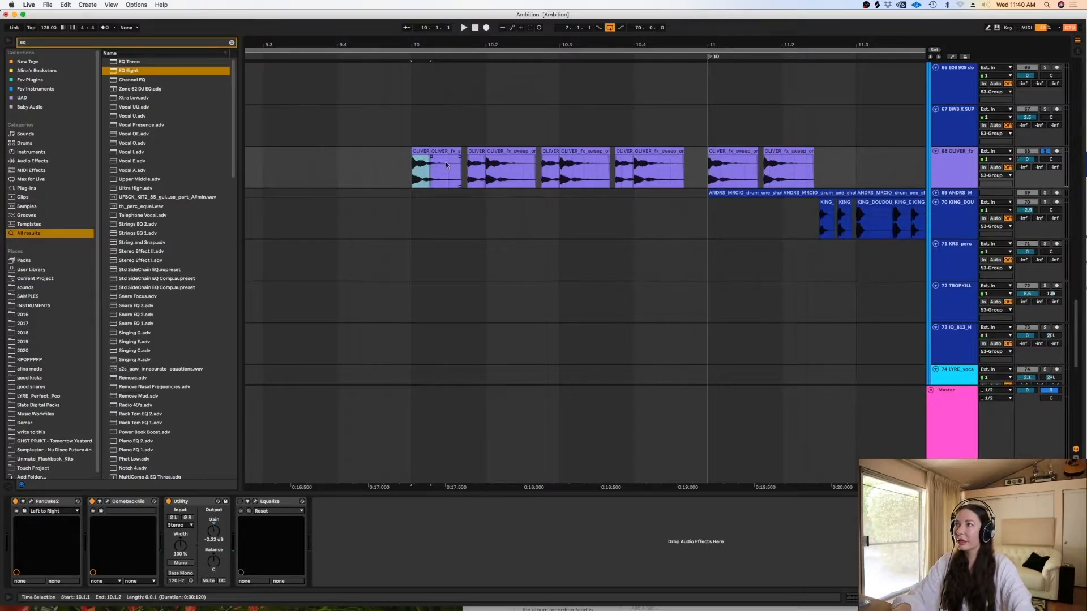
left_click(500, 152)
double_click(500, 151)
key("shift+Tab")
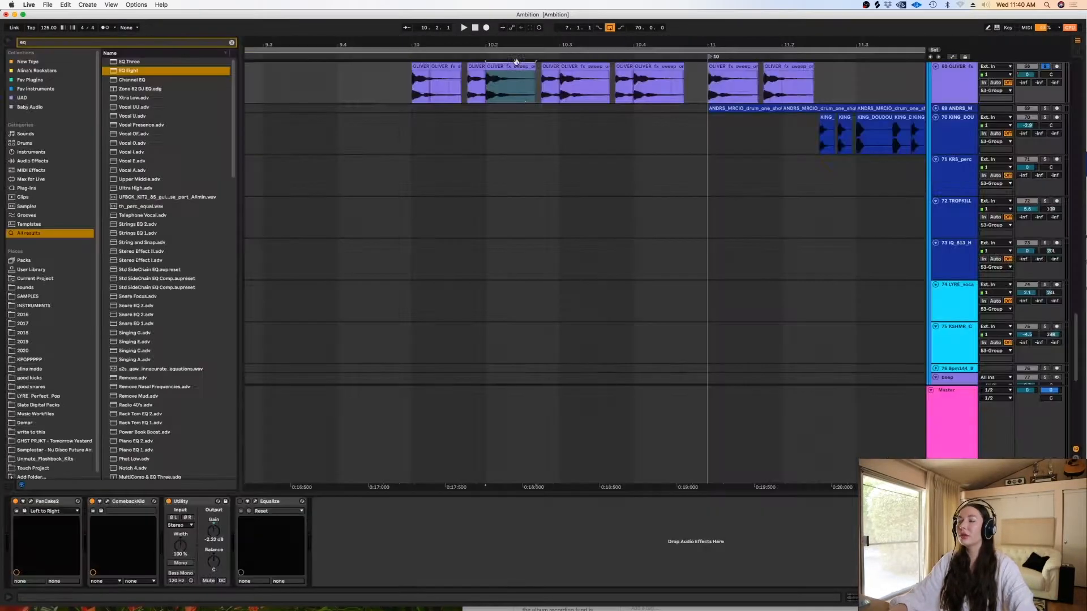
double_click(574, 65)
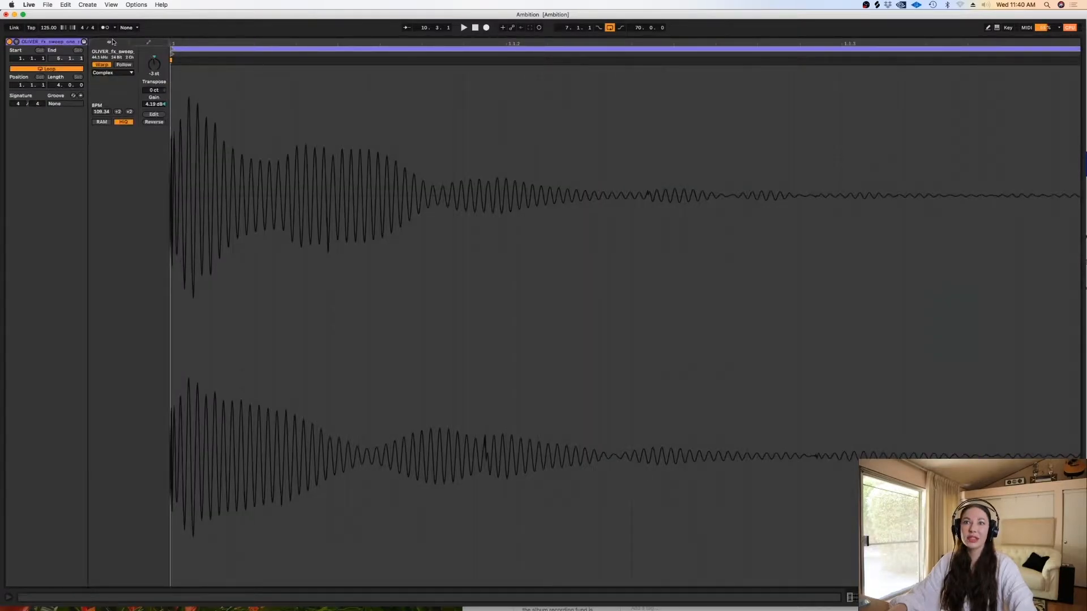
key("shift+Tab")
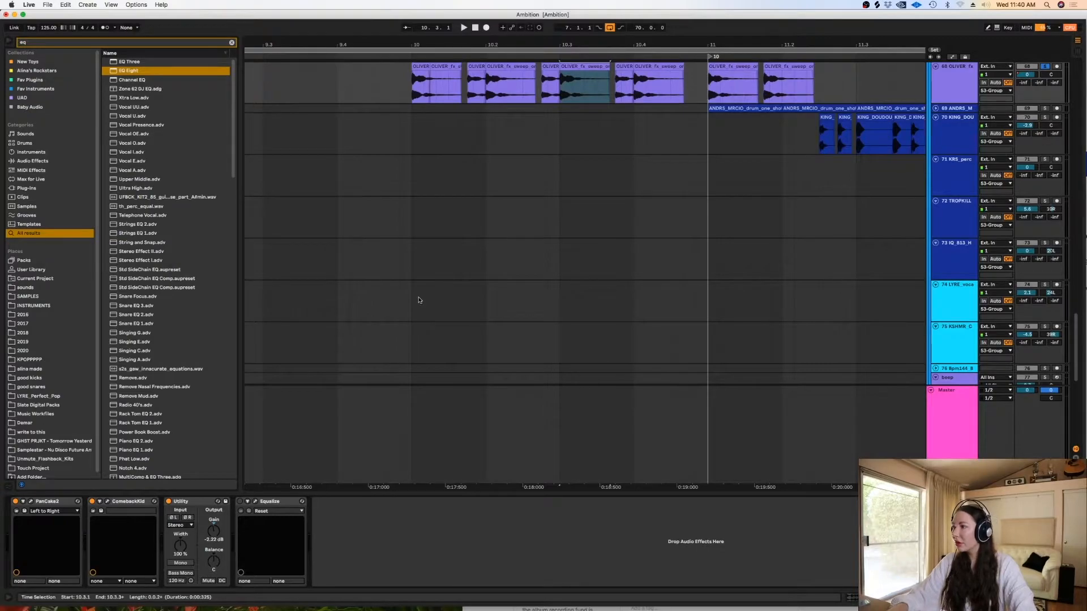
- Examine the Comeback Kid delay plugin on the OLIVER fx track, then close its window
left_click(108, 502)
left_click_drag(322, 154, 608, 159)
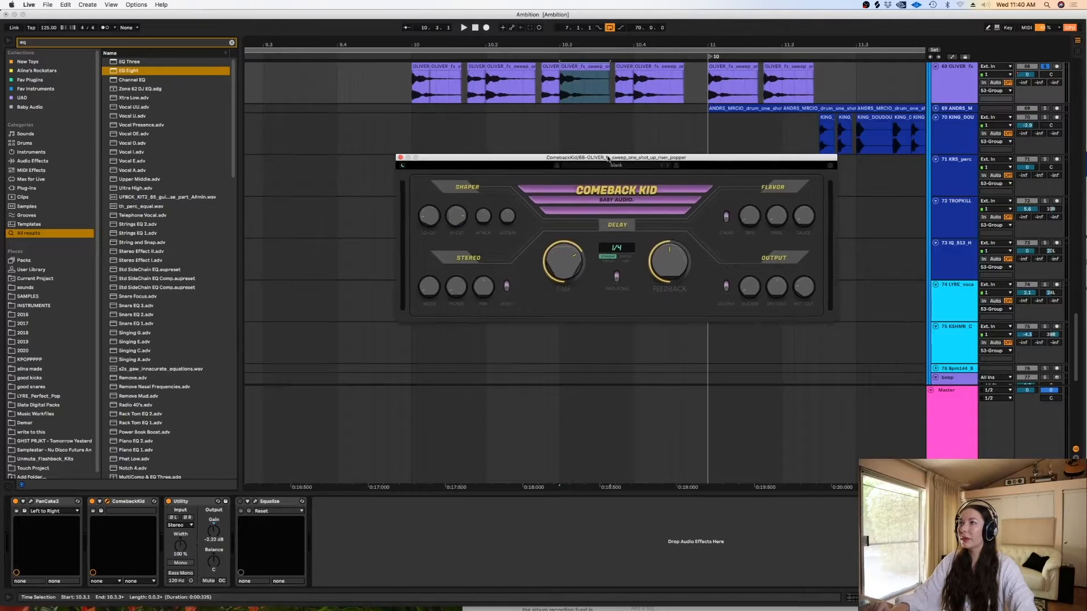
left_click(400, 158)
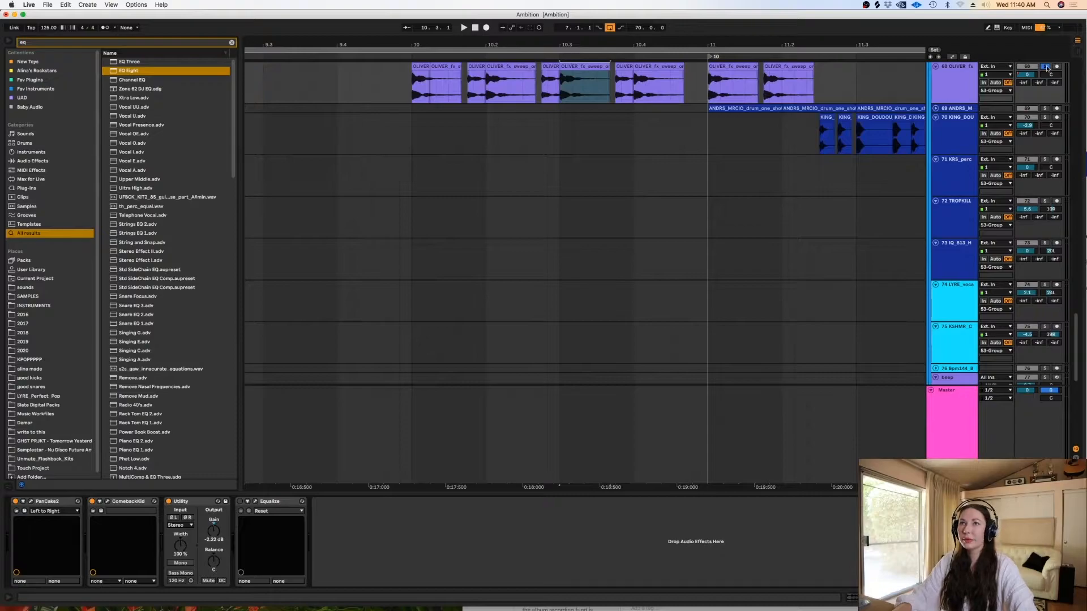
- Play the full mix from just before bar 11 with the detail view hidden, then stop playback at the snare tracks
left_click(689, 132)
key("space")
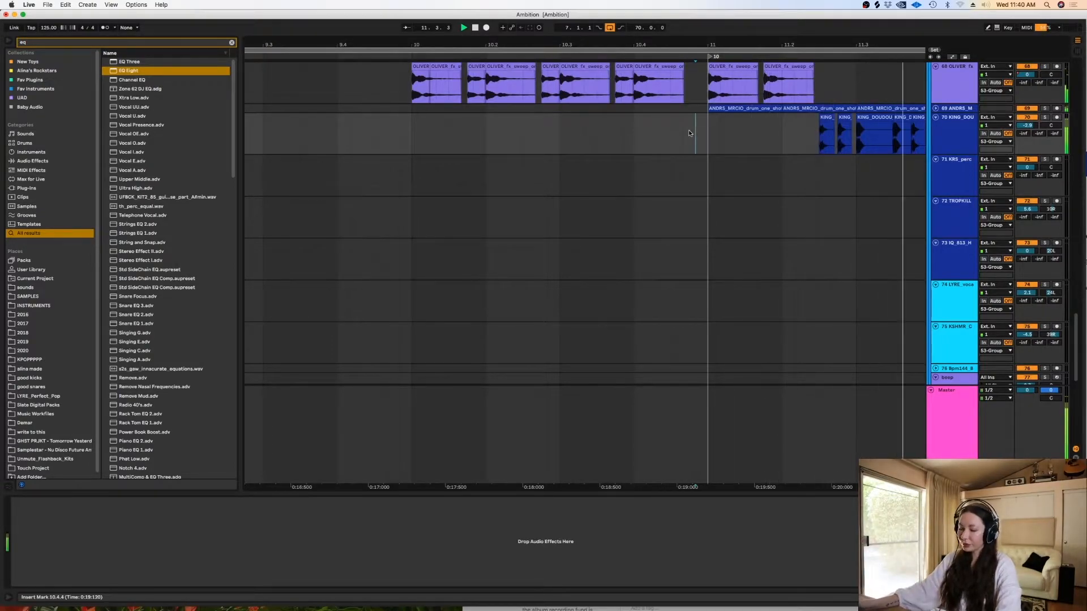
key("minus")
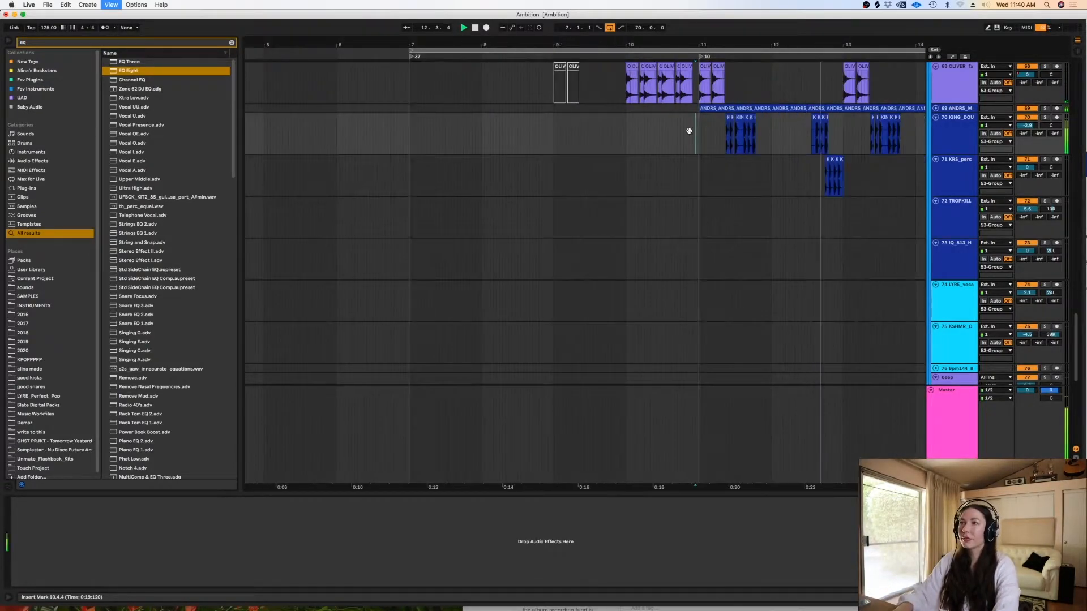
key("super+alt+l")
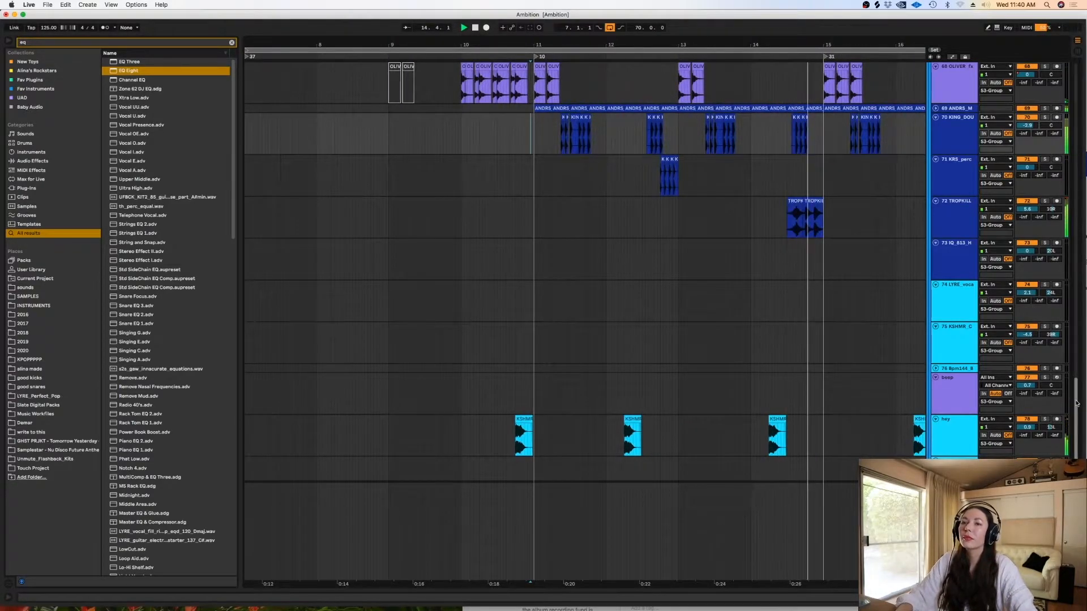
left_click_drag(1077, 403, 1063, 250)
key("space")
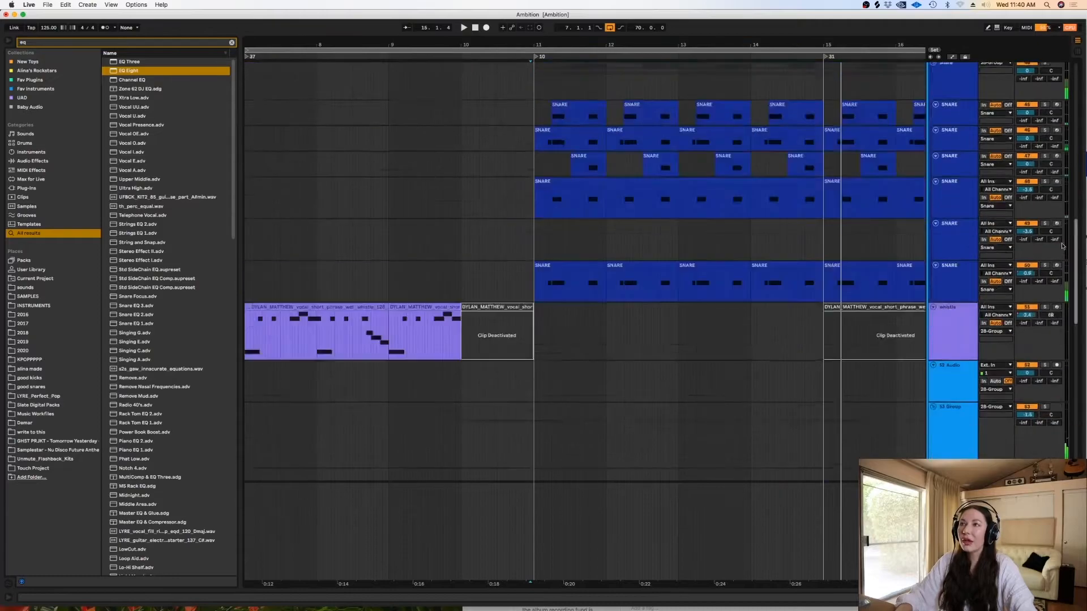
- Set the fixed grid to 1 bar and place the insert marker at 11.1.1 on the frozen kick track
scroll(1063, 250, "up", 10)
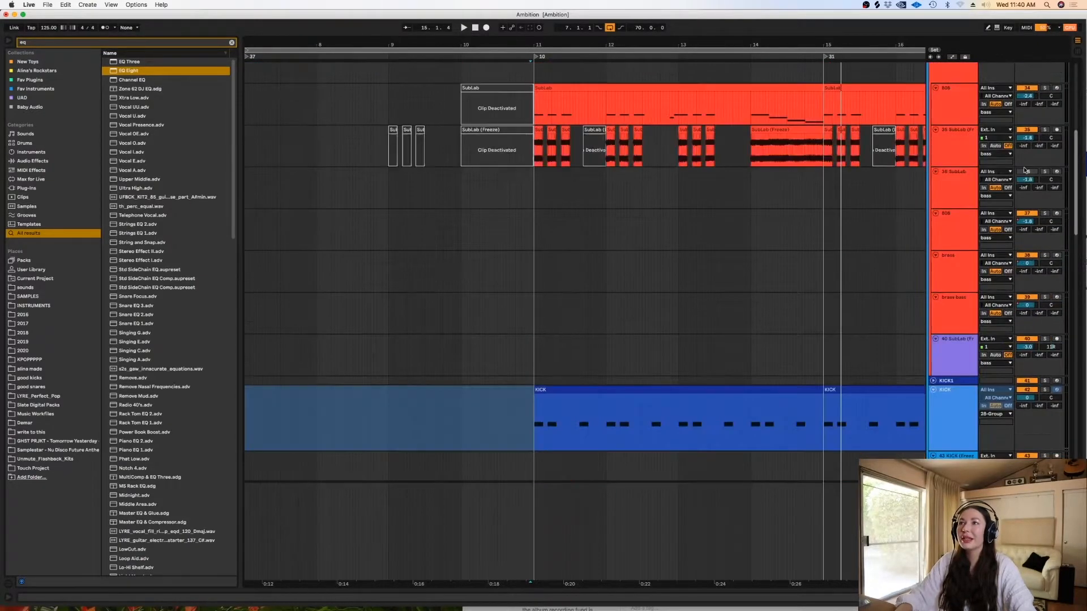
scroll(1026, 170, "down", 4)
right_click(524, 314)
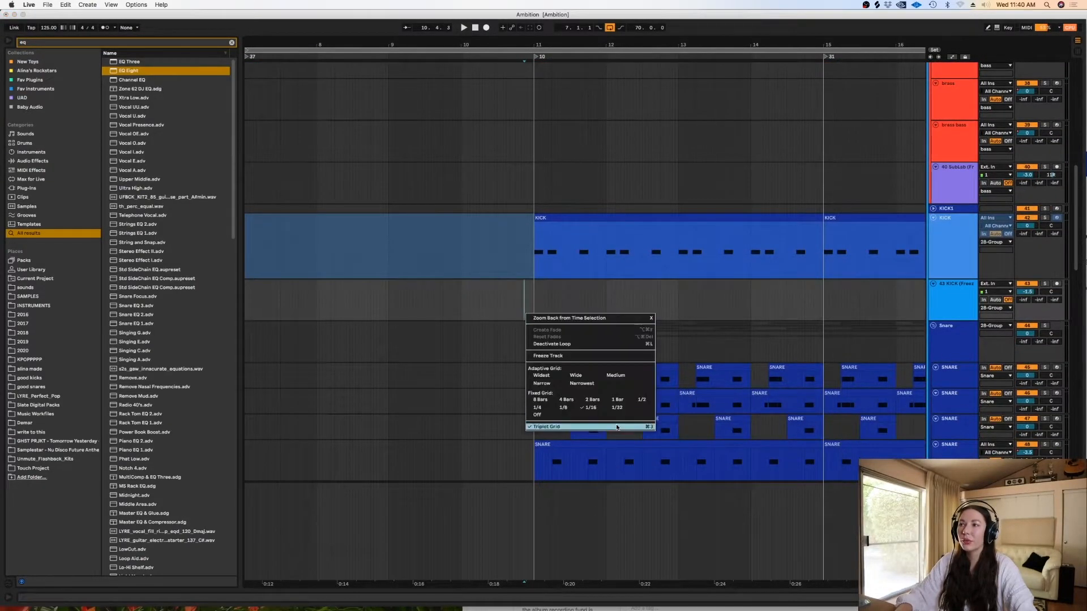
left_click(616, 401)
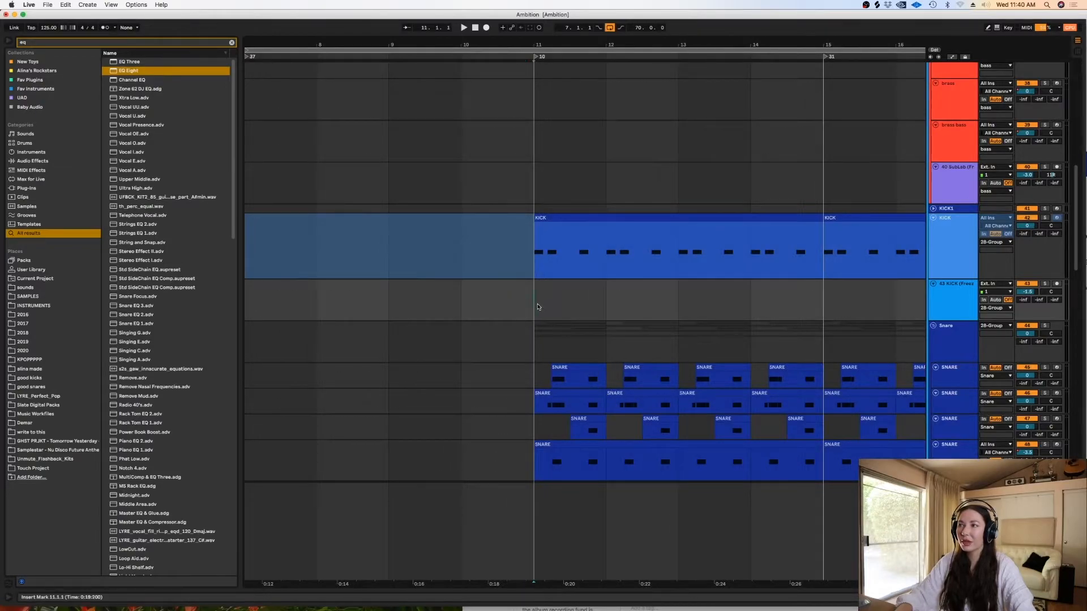
key("plus")
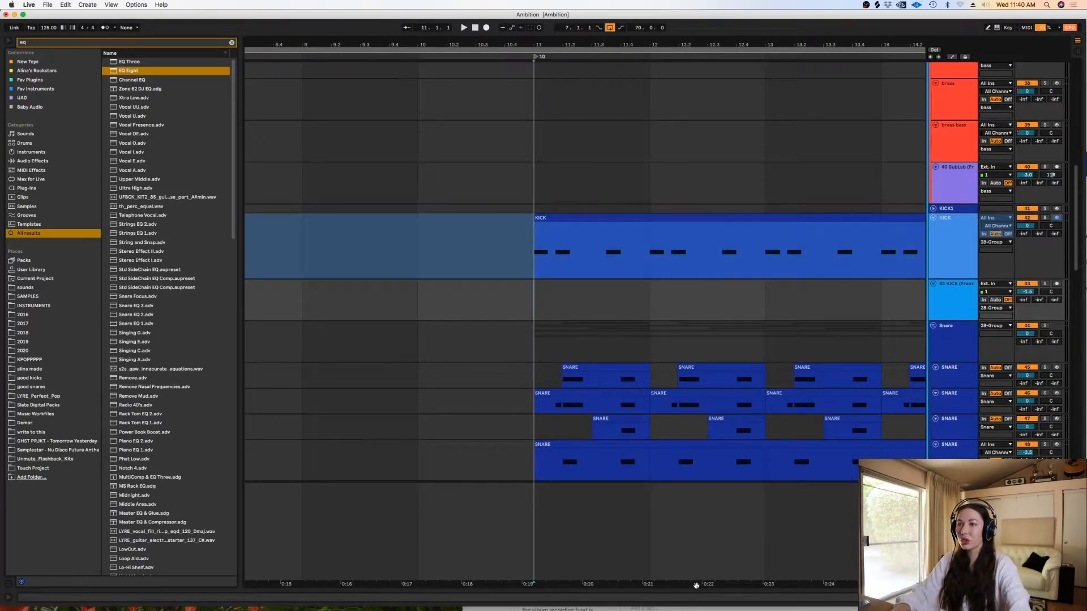
- Set the fixed grid to 1/2 and put the insert marker back at the start of bar 11 below the kick clips
left_click_drag(686, 583, 506, 597)
right_click(596, 300)
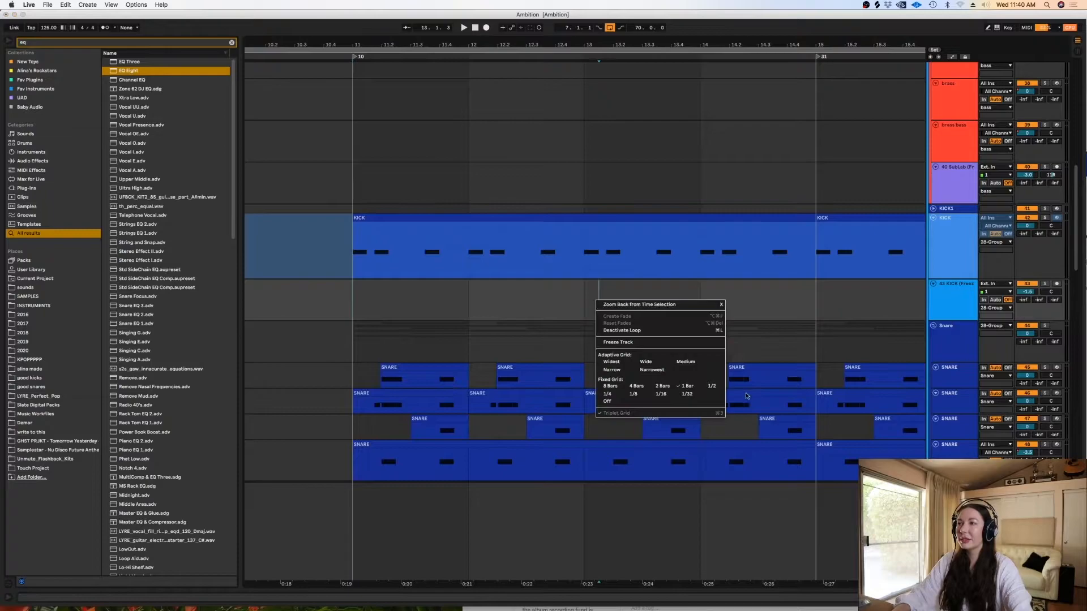
key("Escape")
left_click(347, 309)
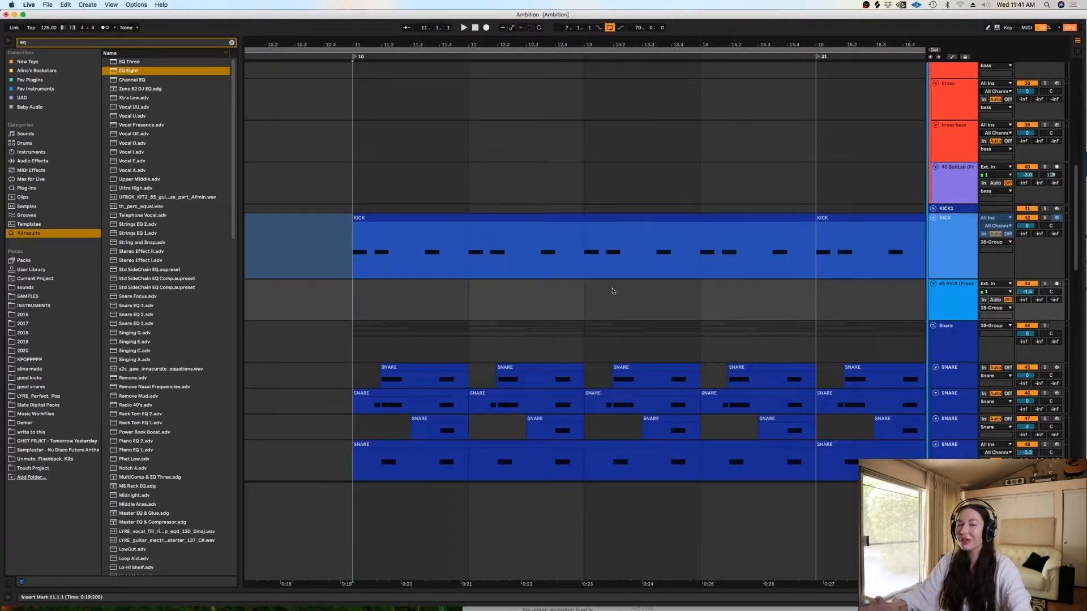
- Solo the Snare group and audition it from bar 11, then stop playback
left_click_drag(1076, 177, 1062, 161)
scroll(1058, 170, "down", 5)
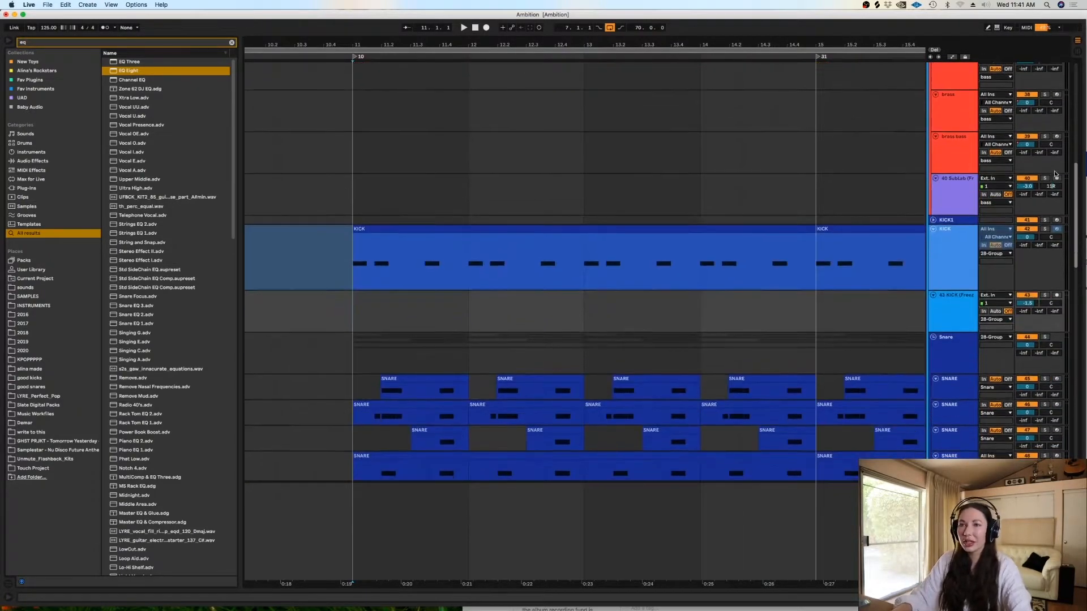
scroll(1056, 188, "down", 6)
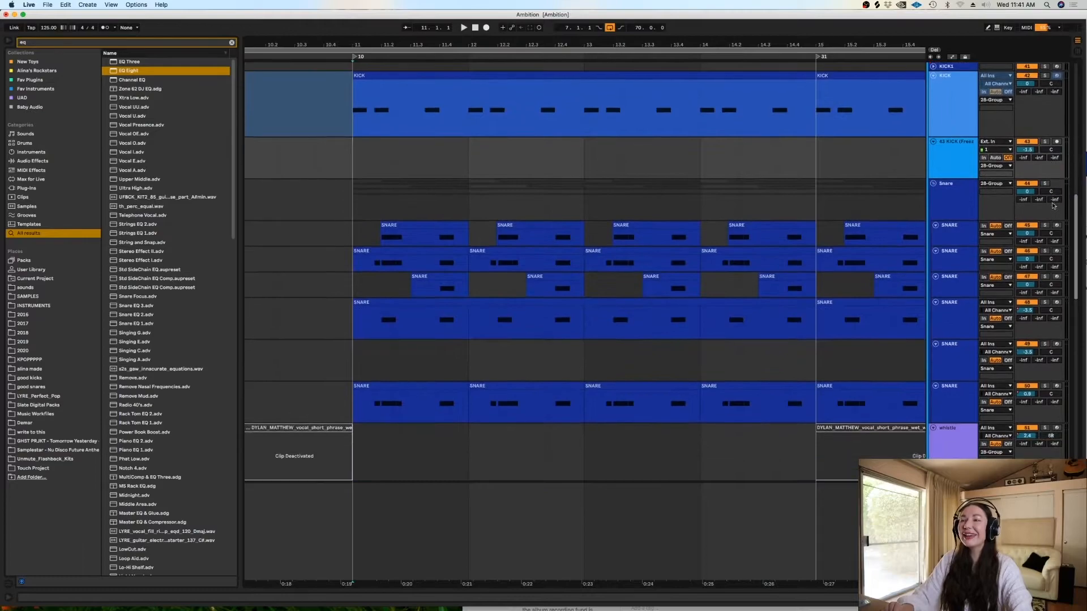
left_click(354, 145)
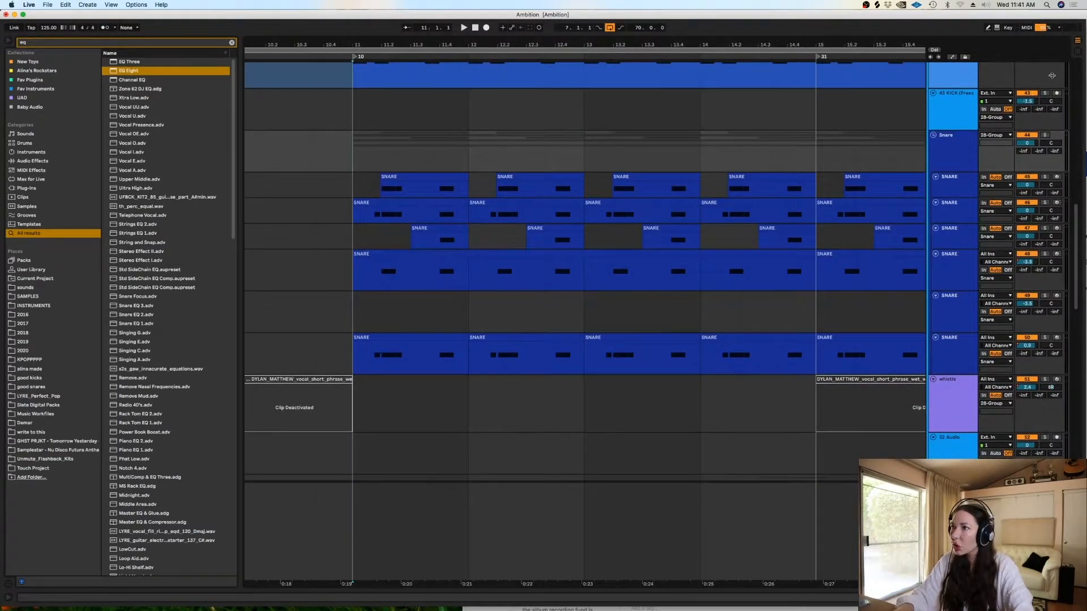
key("space")
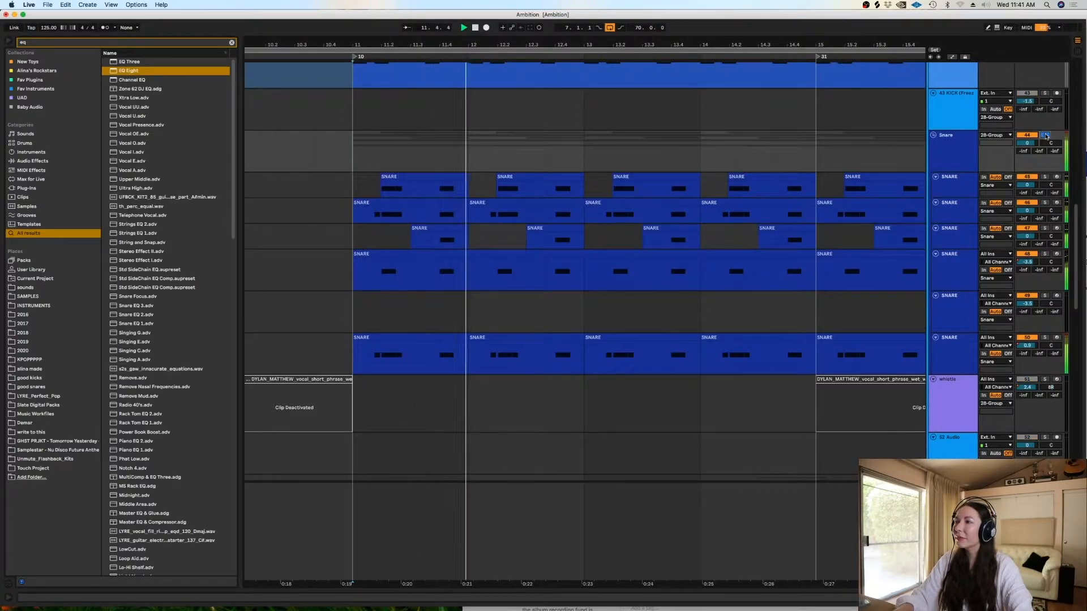
key("space")
- Show the first SNARE track's devices, turn the grid off, and audition the track soloed from 13.2 before unsoloing it
double_click(963, 187)
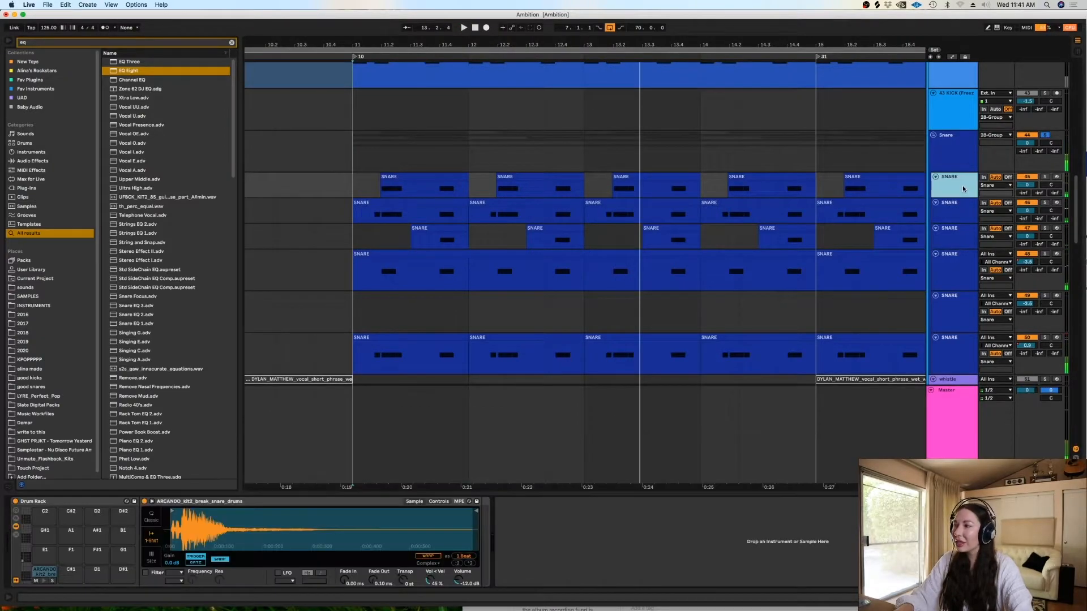
left_click(1045, 176)
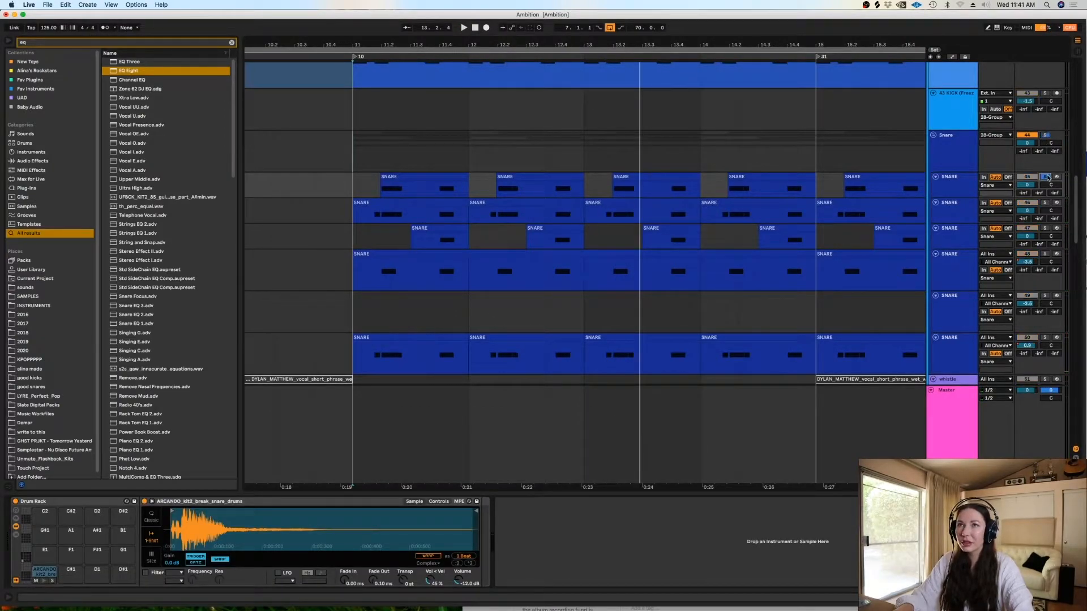
left_click(612, 194)
right_click(611, 195)
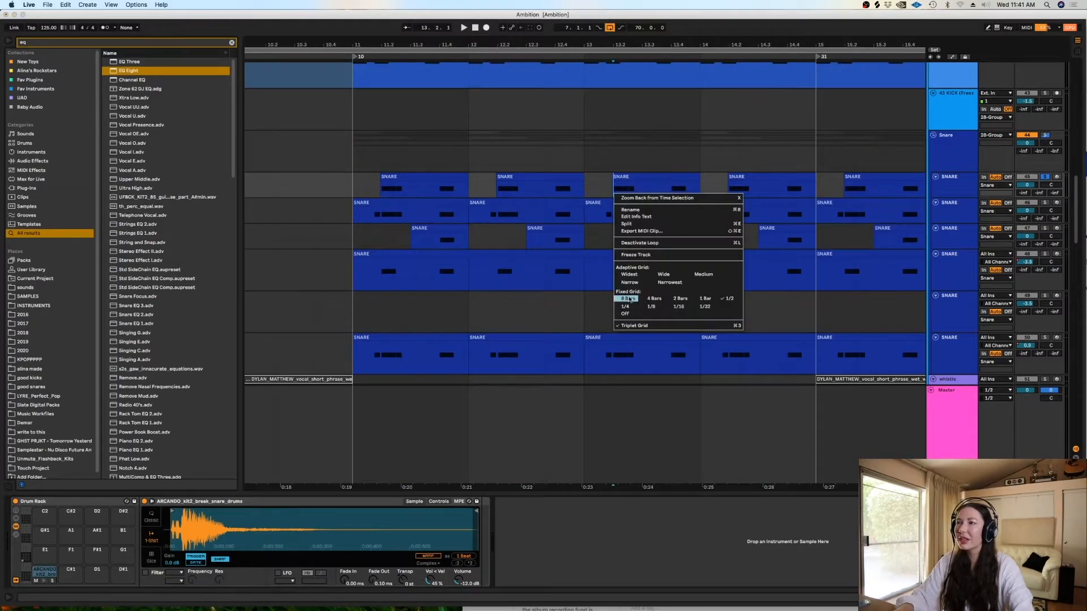
left_click(625, 314)
key("space")
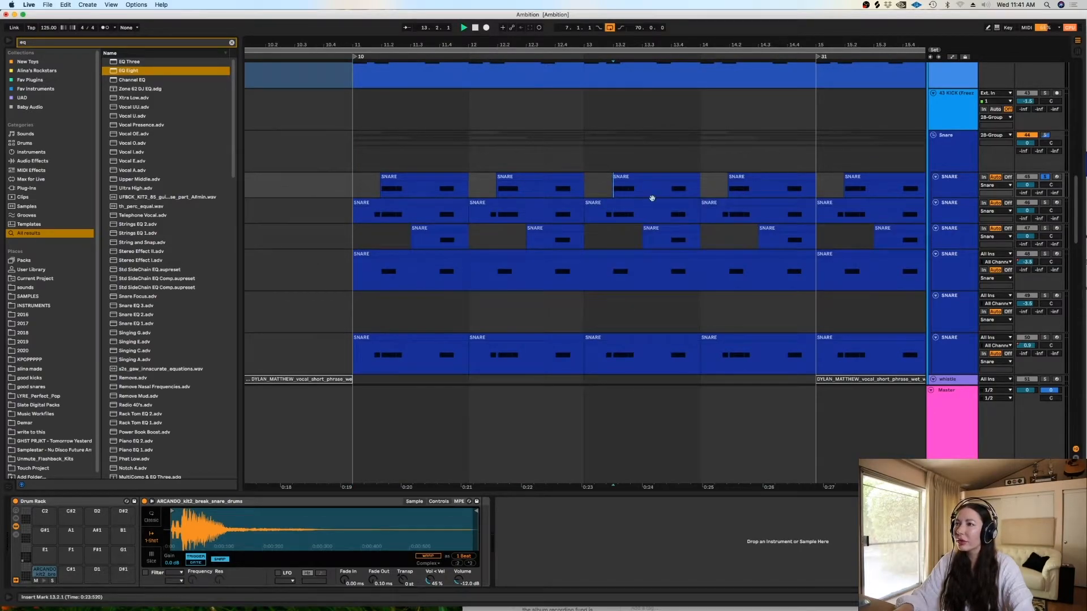
left_click(1045, 176)
- Solo the second SNARE track, audition it from just before the 13.2 notes, and unsolo it
left_click(1044, 202)
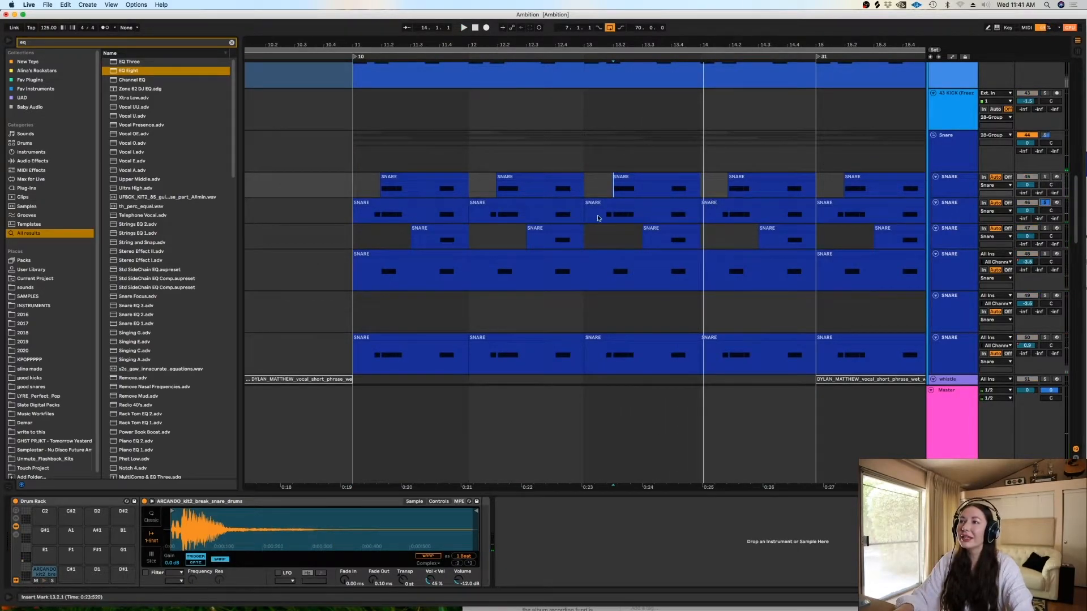
left_click(604, 216)
key("space")
key("space")
left_click(1045, 202)
- Solo the third SNARE track, audition it from its clip late in bar 13, and return to the full mix
left_click(1045, 228)
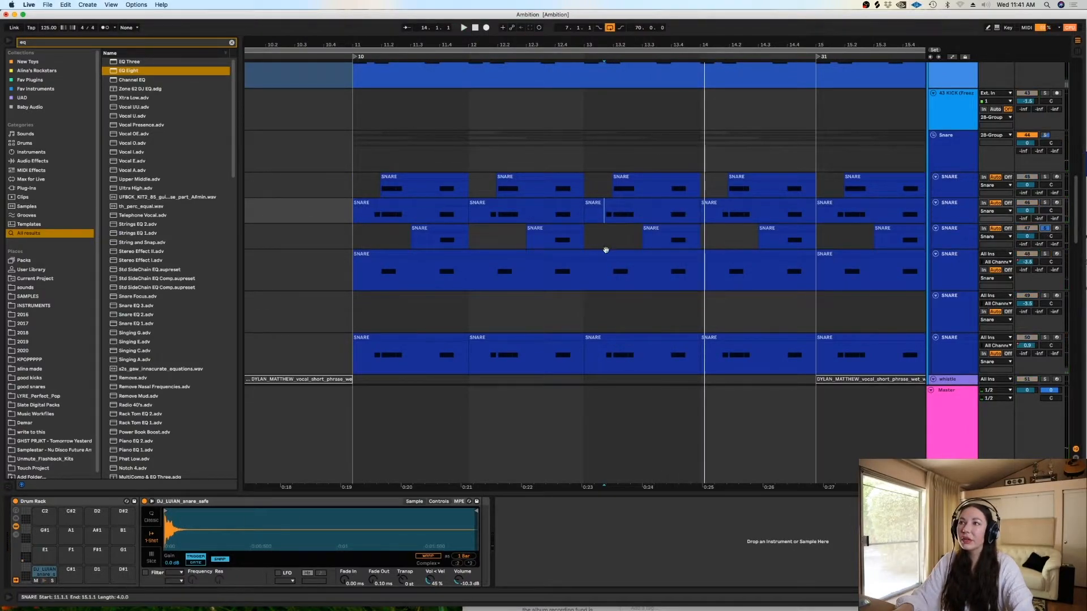
left_click(668, 245)
key("space")
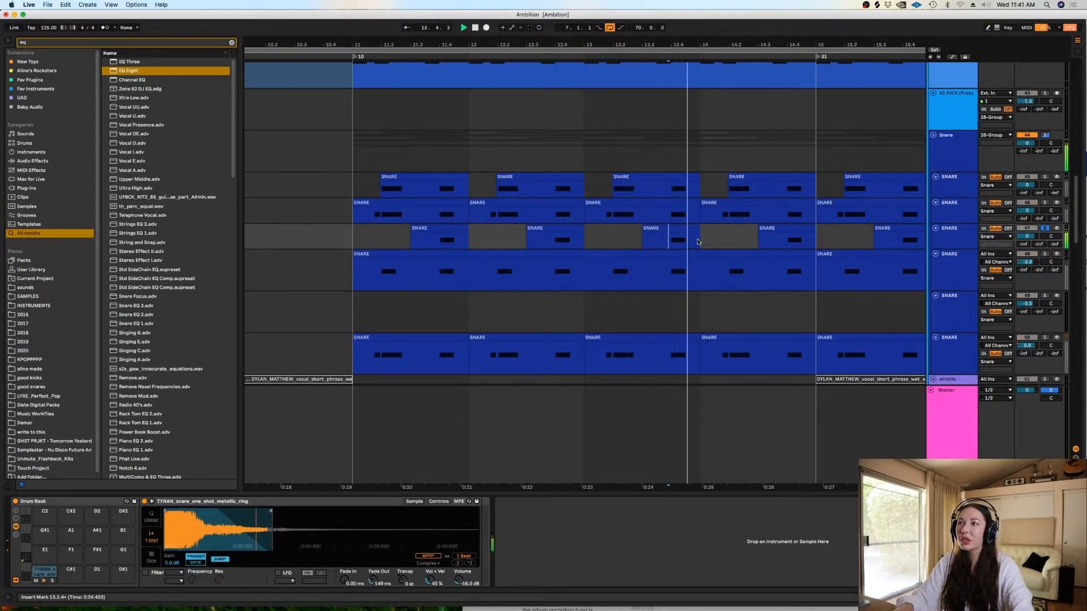
left_click(1045, 230)
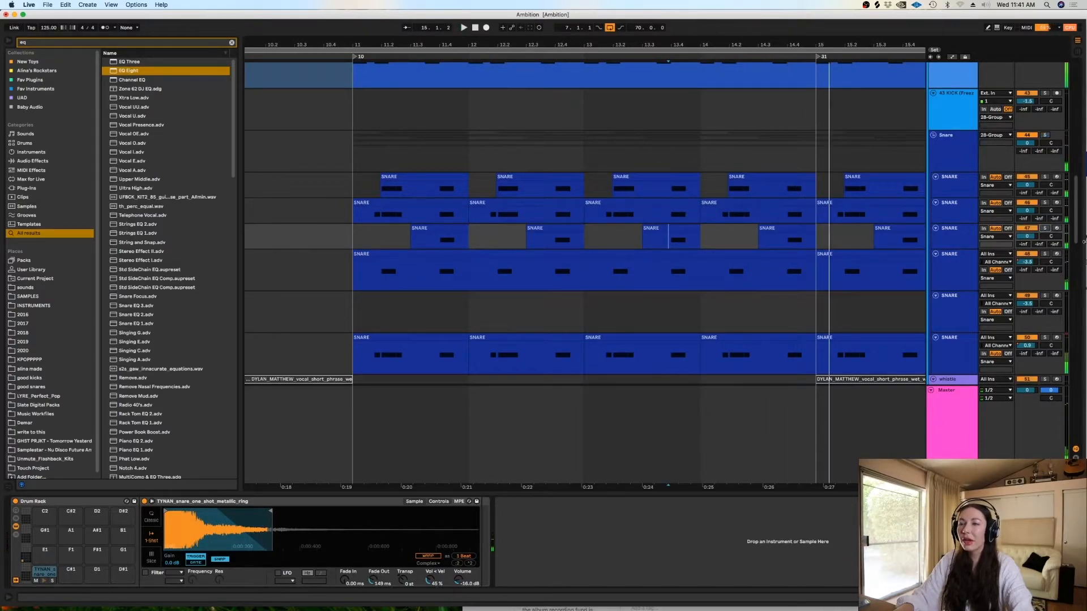
- Collapse the Snare group and hide the detail view after selecting the whistle track in bar 14
left_click_drag(1076, 218, 929, 156)
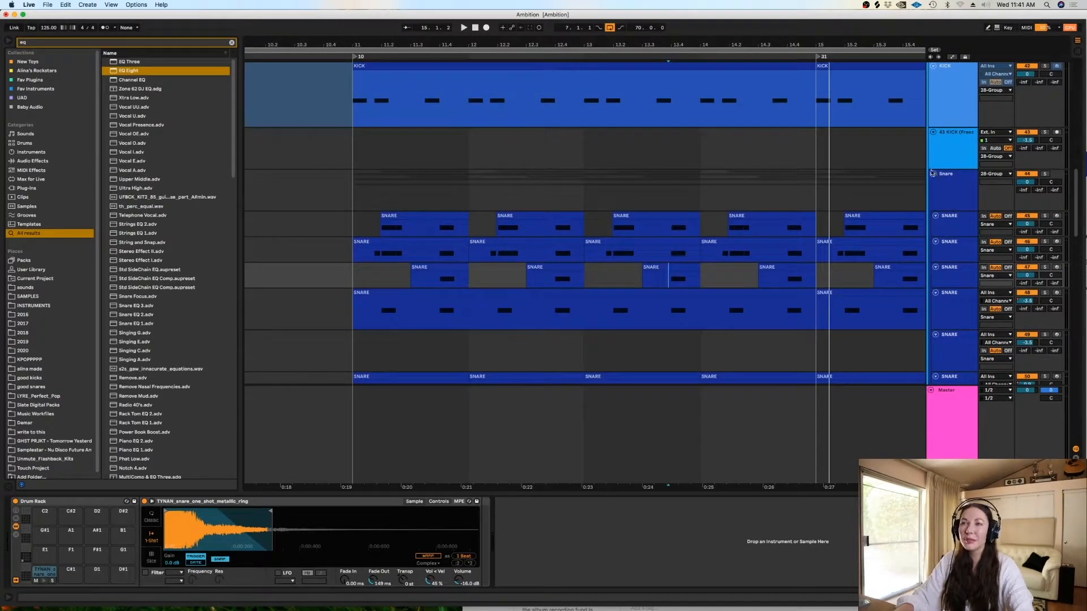
left_click(933, 174)
mouse_move(1075, 182)
left_mouse_down()
mouse_move(1073, 227)
mouse_move(1071, 189)
left_mouse_up()
left_click(713, 210)
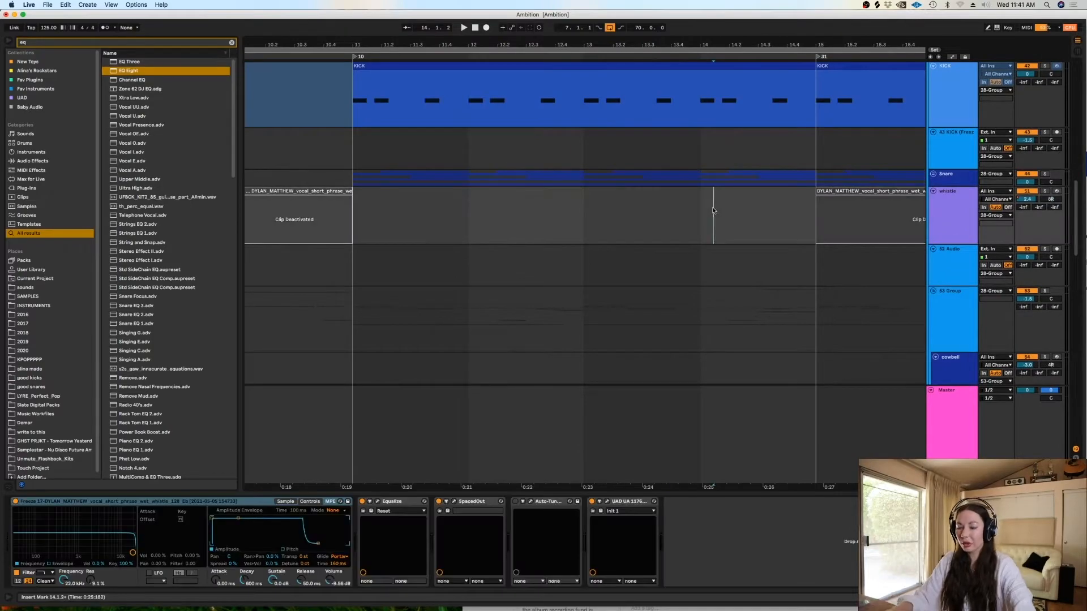
key("super+alt+l")
- Set the fixed grid to 1 bar, refine it to 1/32, and place the insert marker at 14.2.2 on the cowbell track
right_click(723, 317)
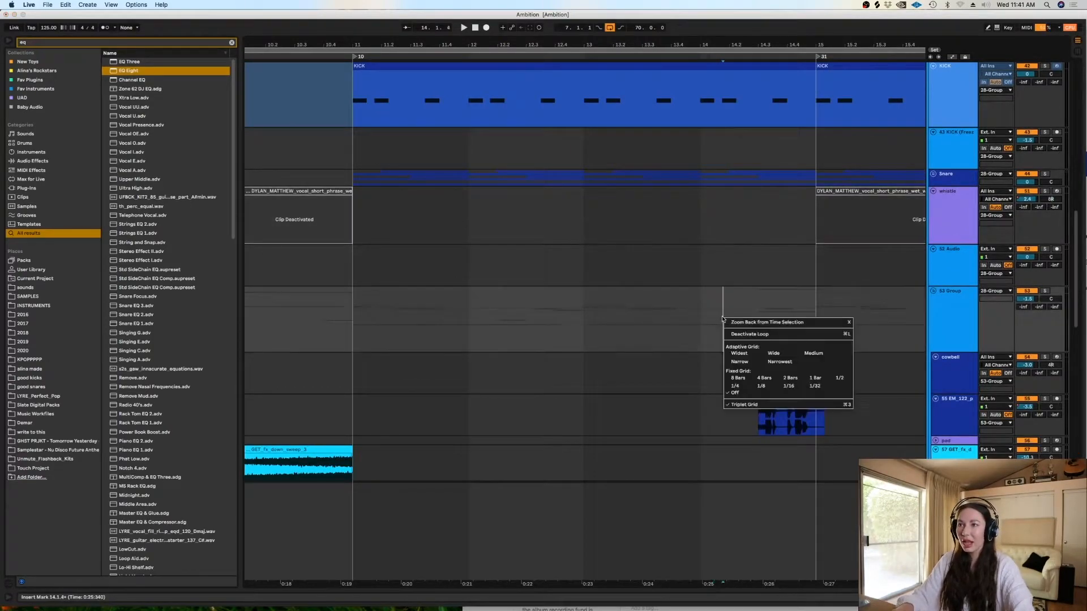
left_click(816, 385)
right_click(702, 322)
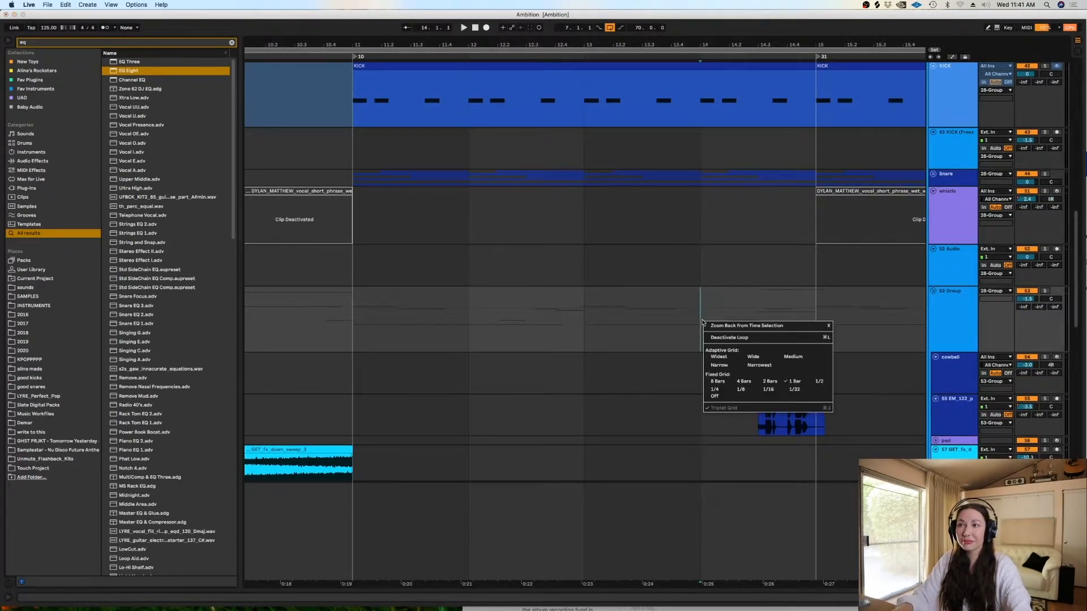
left_click(794, 390)
left_click(738, 371)
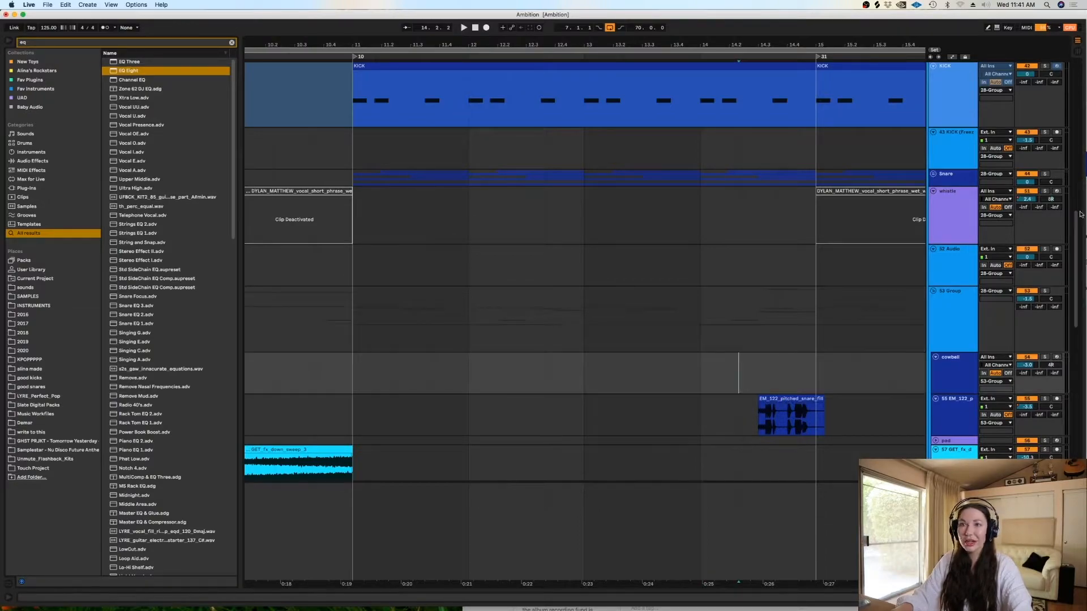
- Solo the EM_122 pitched snare fill track, audition it from just before its clip in bar 14, and unsolo it
scroll(1071, 315, "down", 5)
mouse_move(1072, 315)
left_mouse_down()
mouse_move(1072, 375)
mouse_move(1072, 330)
left_mouse_up()
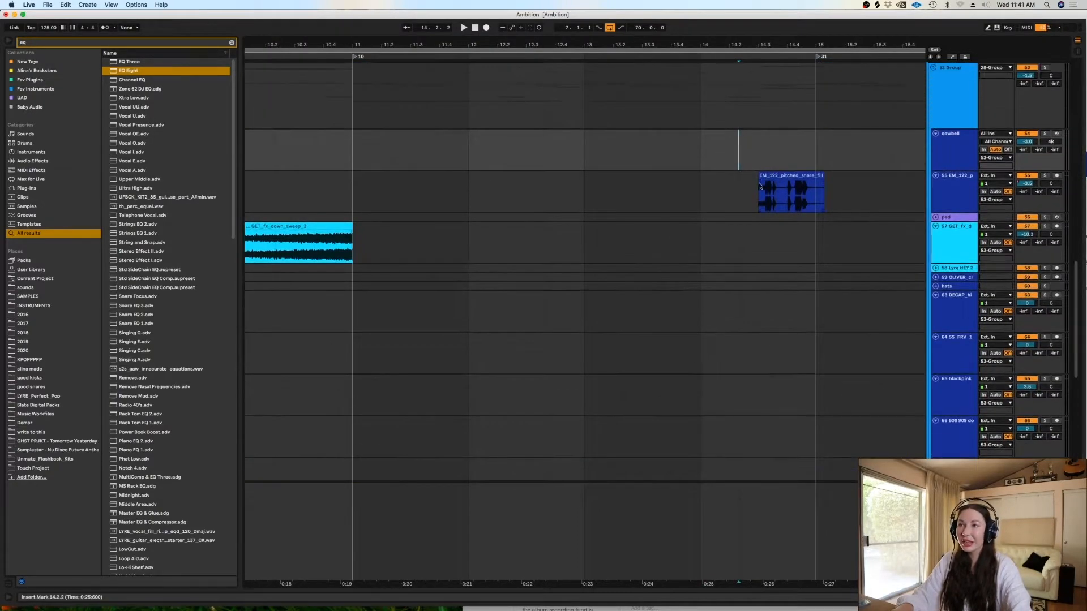
left_click(759, 188)
left_click(739, 189)
left_click(1045, 175)
key("space")
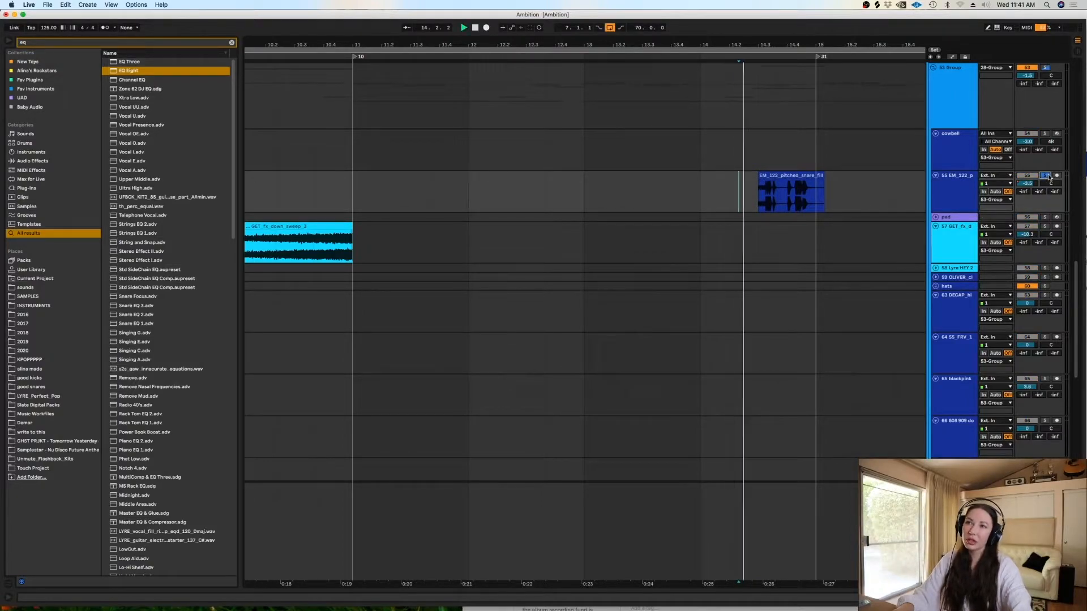
left_click(1045, 175)
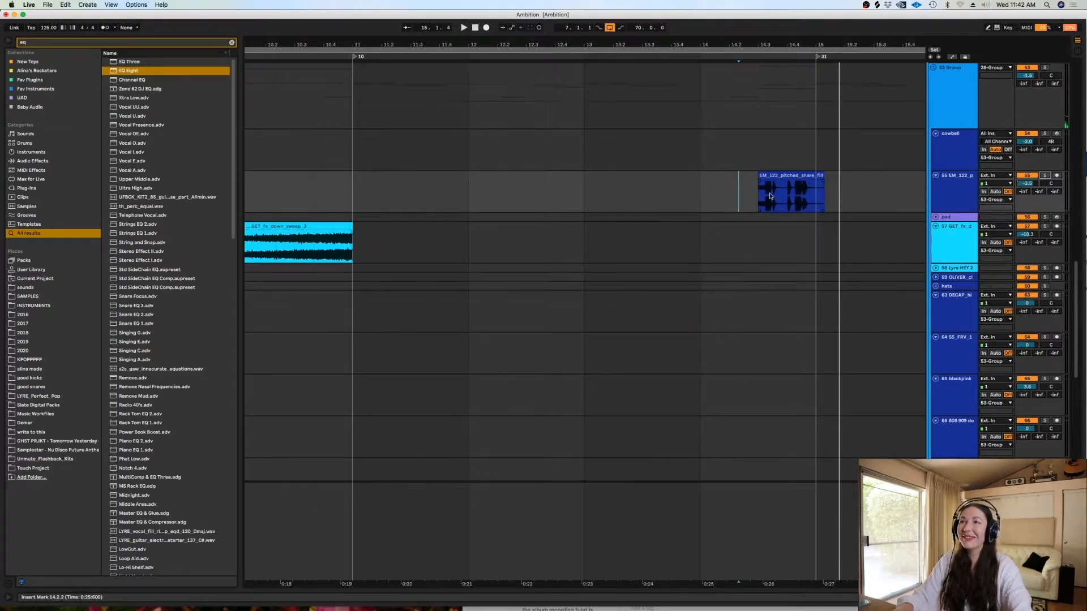
key("space")
- Play the pitched snare fill within the full mix from 14.3.1, then return the insert marker to 11.1.1
left_click(753, 201)
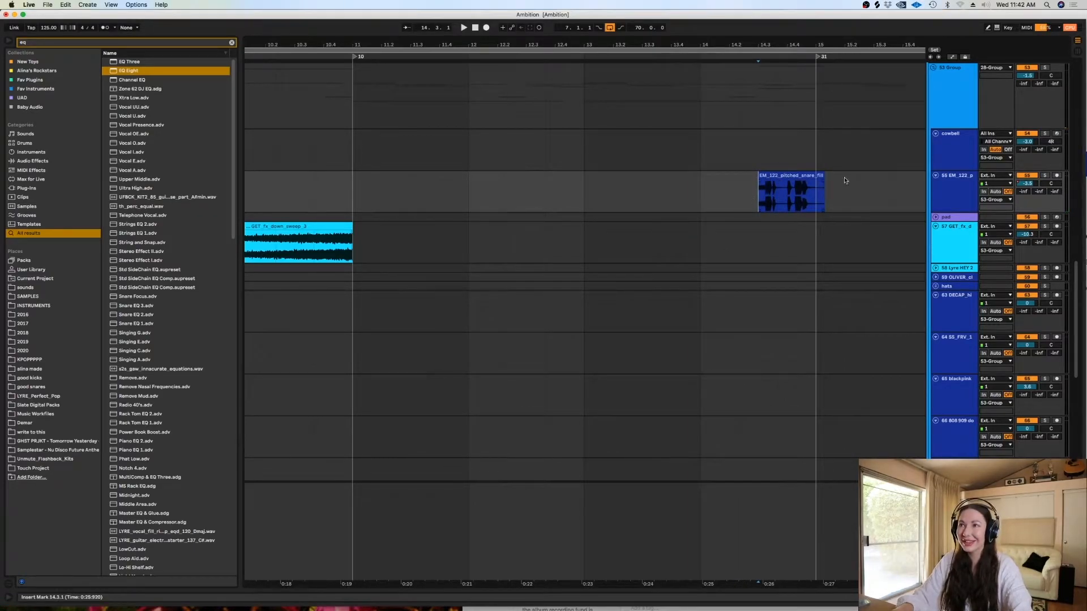
key("space")
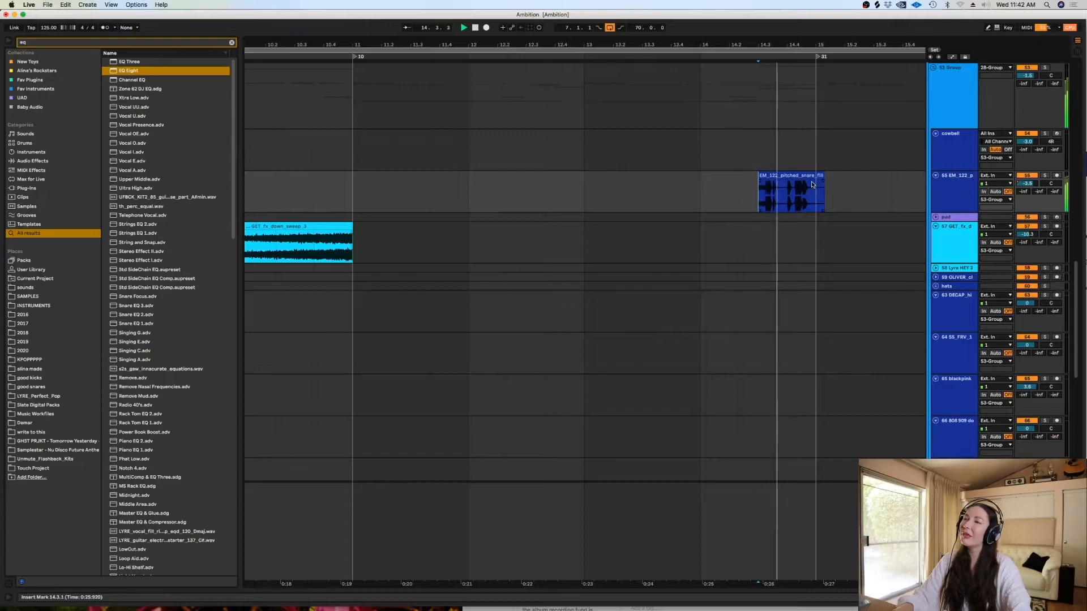
left_click(354, 199)
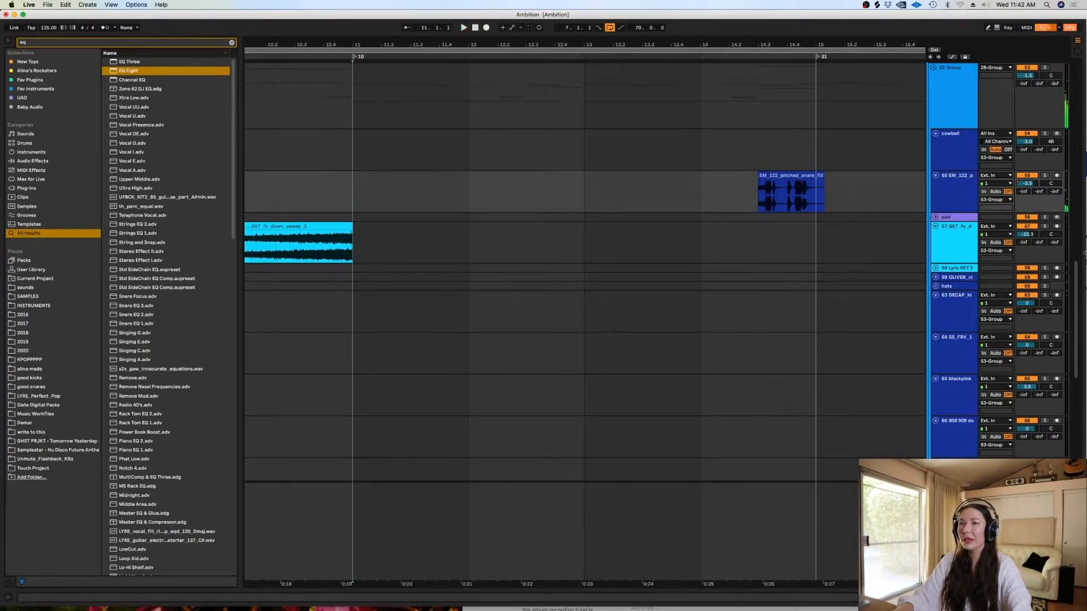
- Unfold the ANDRS_M track, audition it soloed from bar 11, and unsolo it
scroll(625, 331, "down", 10)
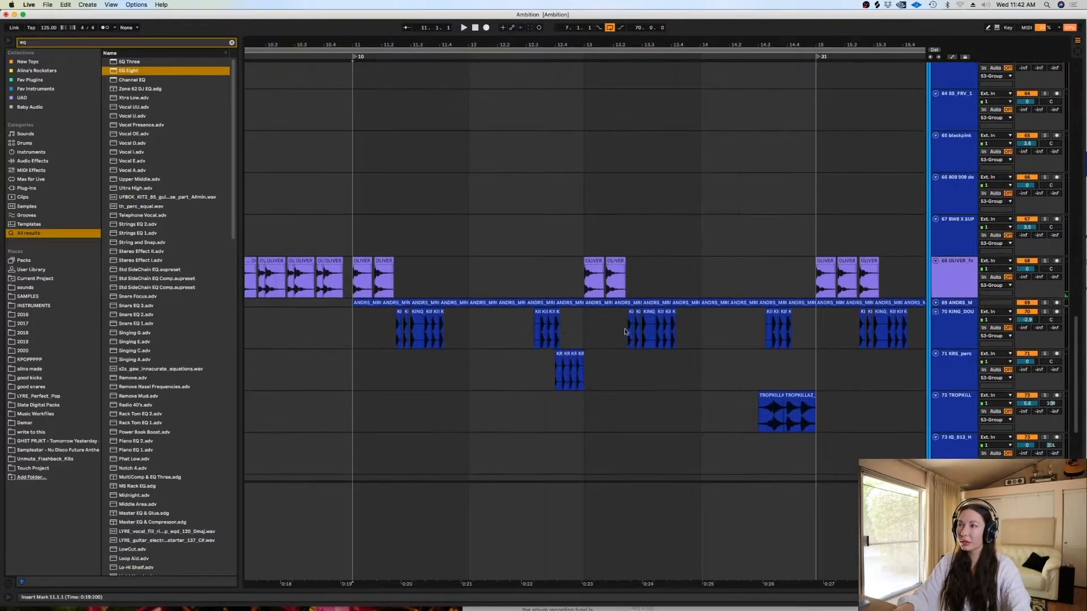
left_click(935, 303)
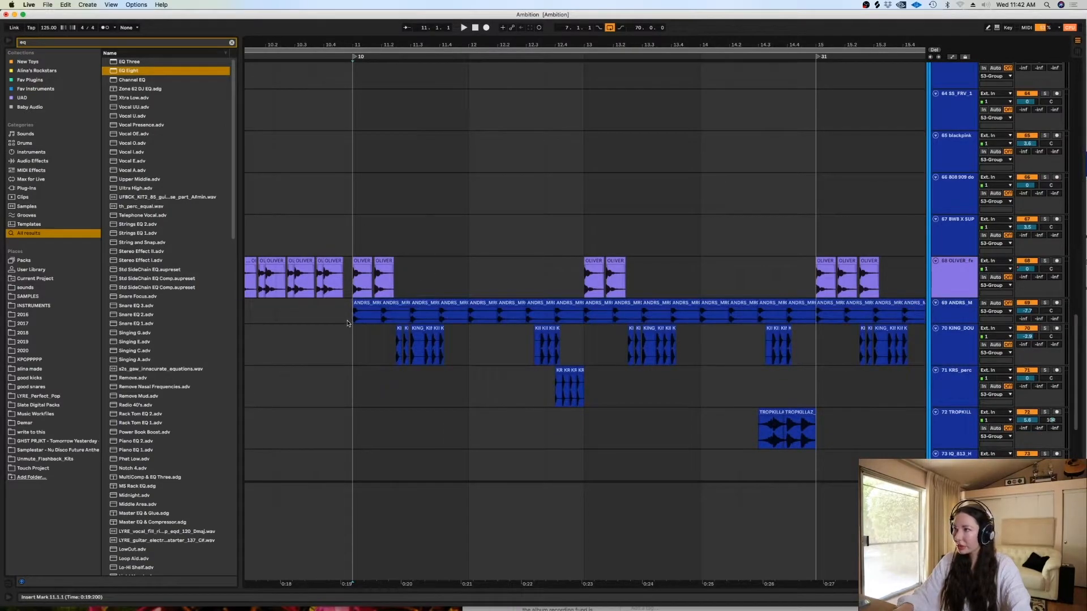
left_click(1045, 303)
key("space")
left_click(1045, 303)
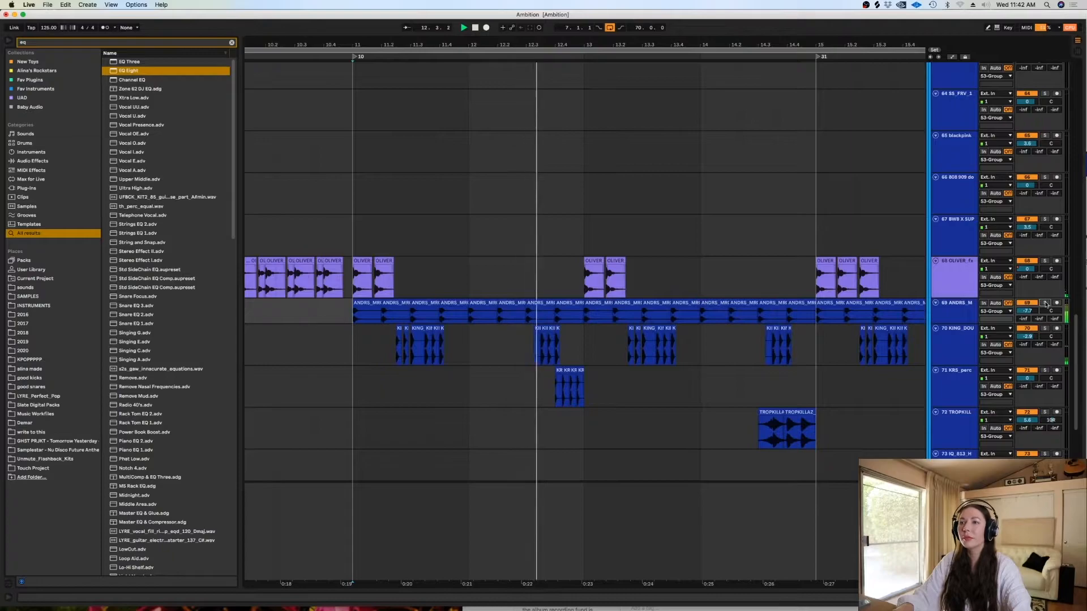
- Audition the KING_DOU track's bar 11 clips soloed, then play the full mix from bar 11 and stop at the bass tracks
left_click(1044, 328)
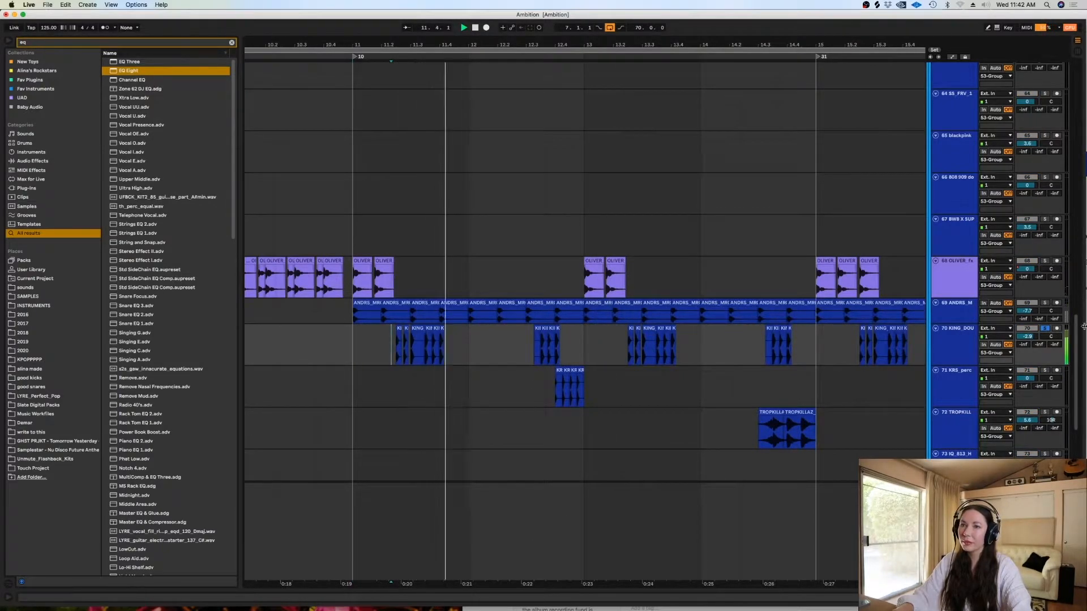
left_click(1045, 329)
left_click(365, 345)
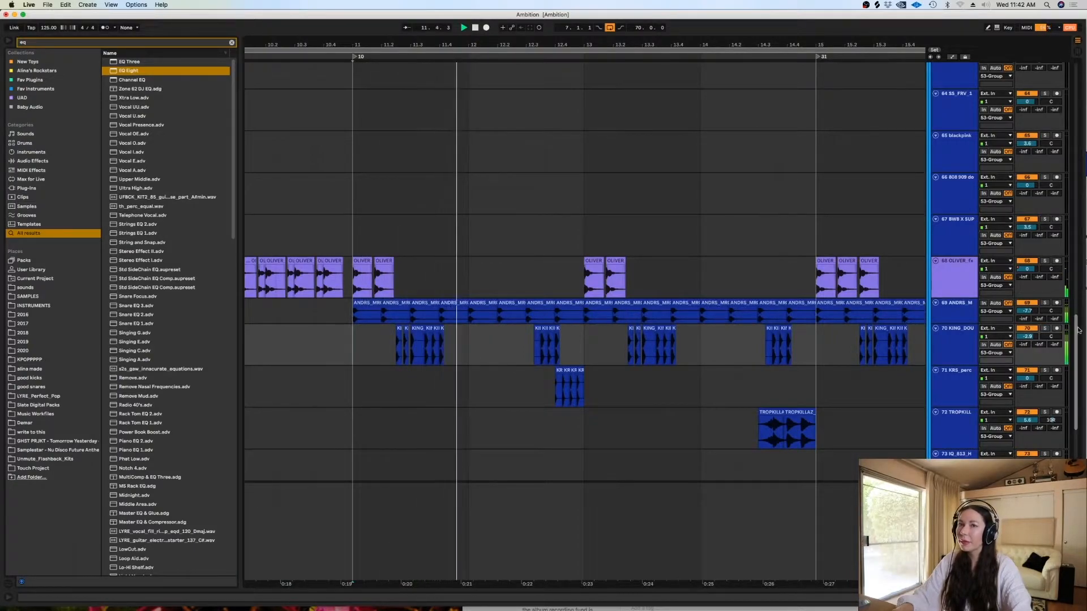
left_click_drag(1078, 330, 1074, 130)
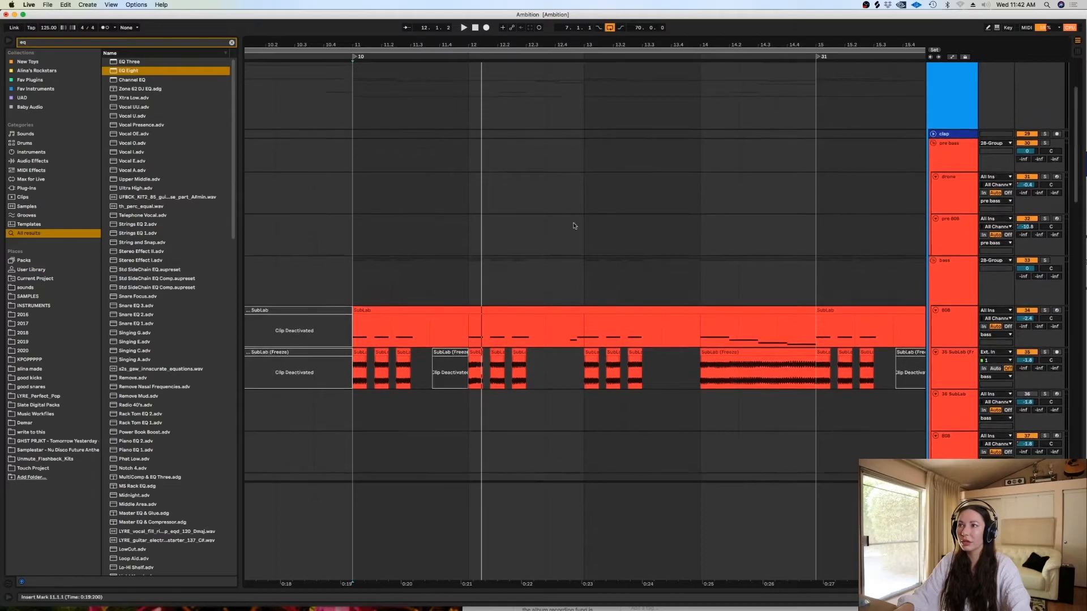
- Audition the bass group soloed from 11.1.1, bring up the frozen SubLab track's devices, and unsolo the group
left_click(358, 331)
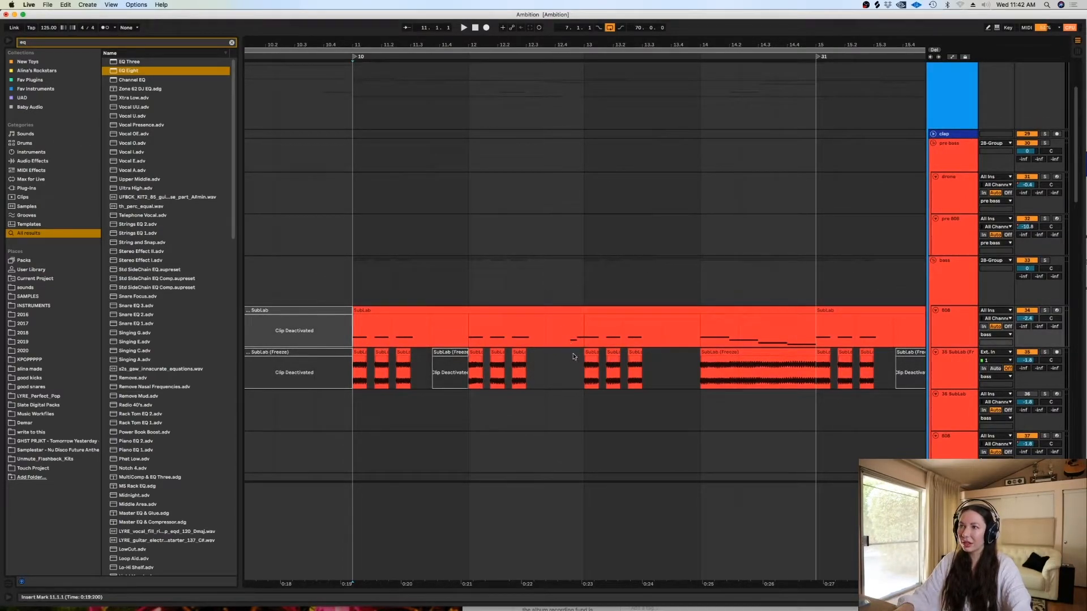
left_click(817, 354)
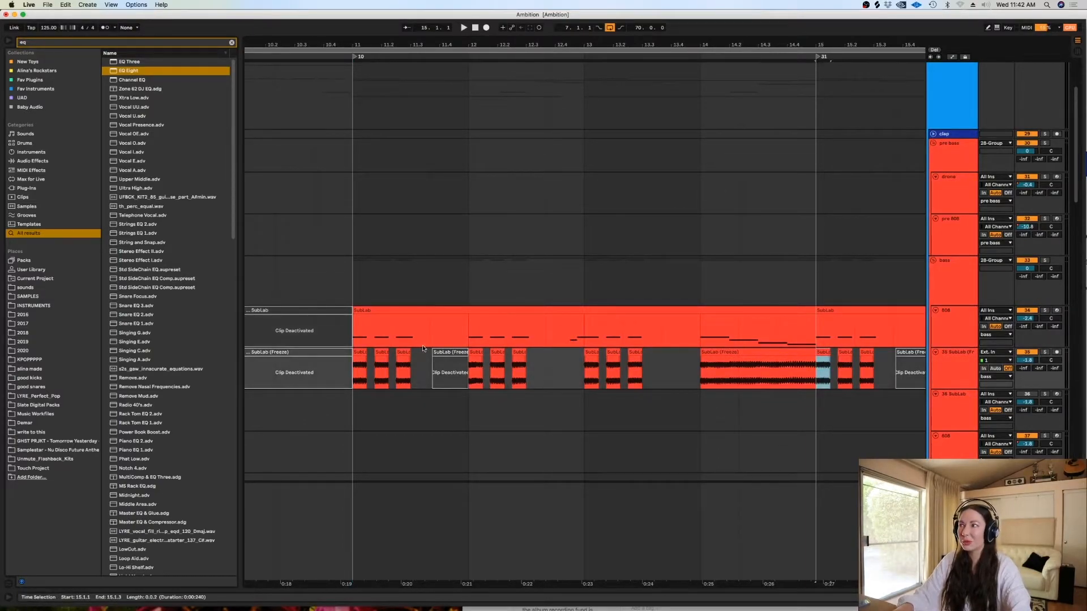
left_click(354, 330)
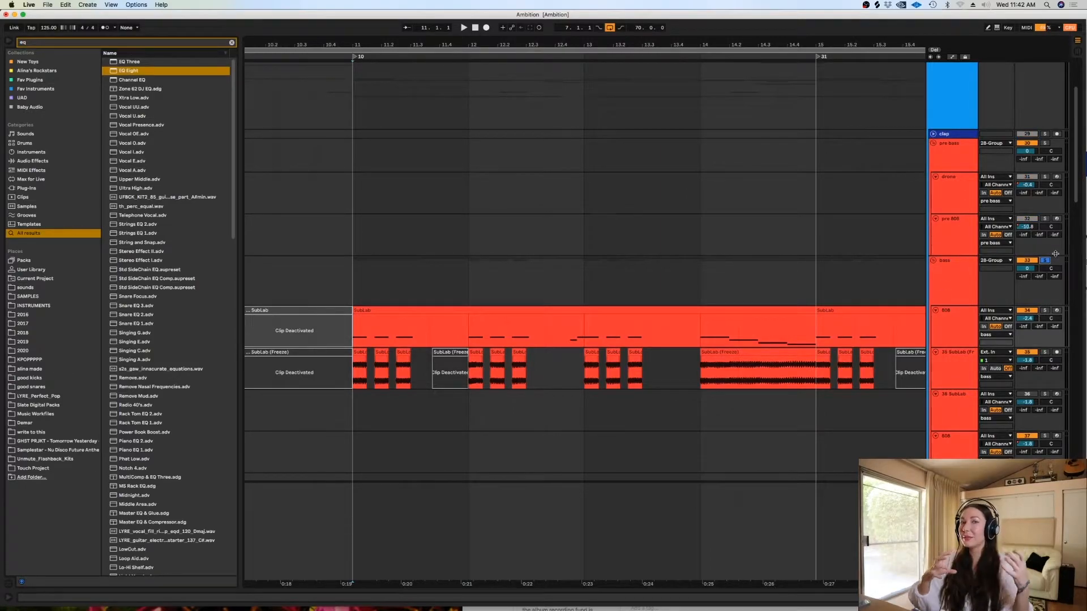
left_click(351, 287)
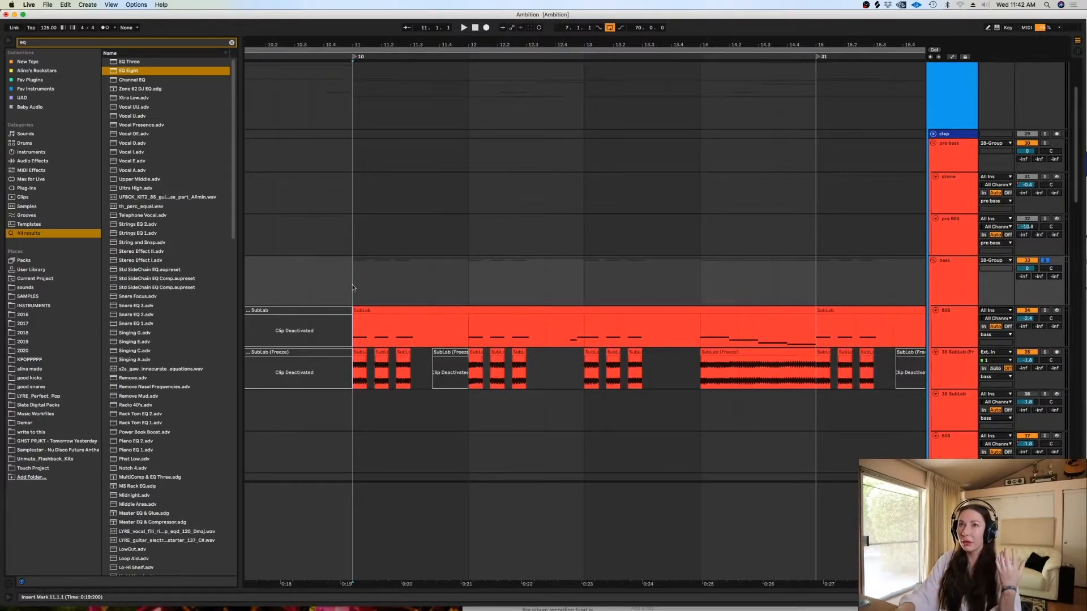
key("space")
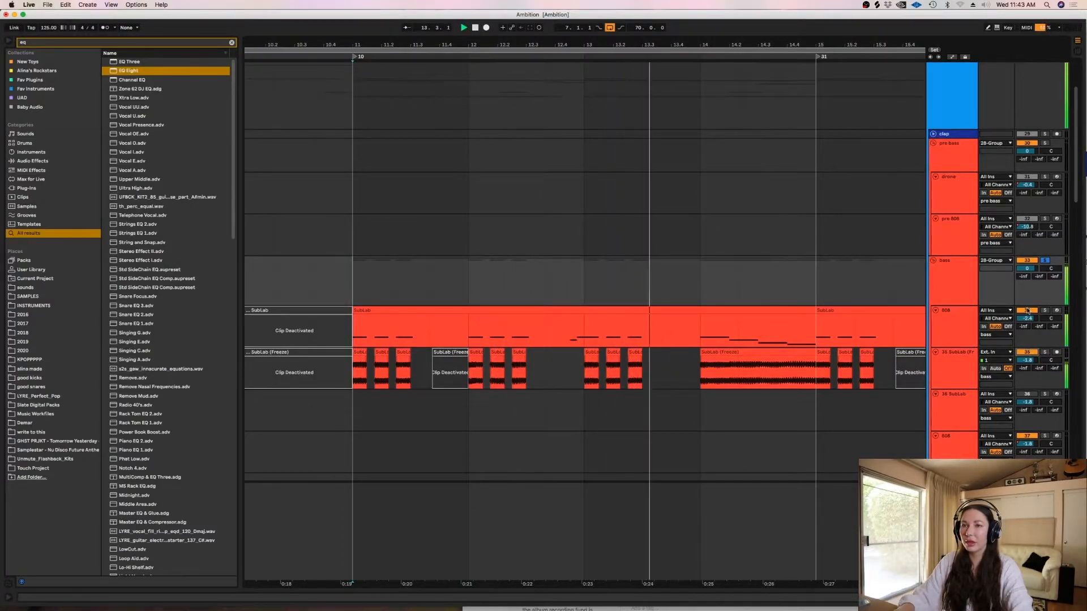
double_click(960, 367)
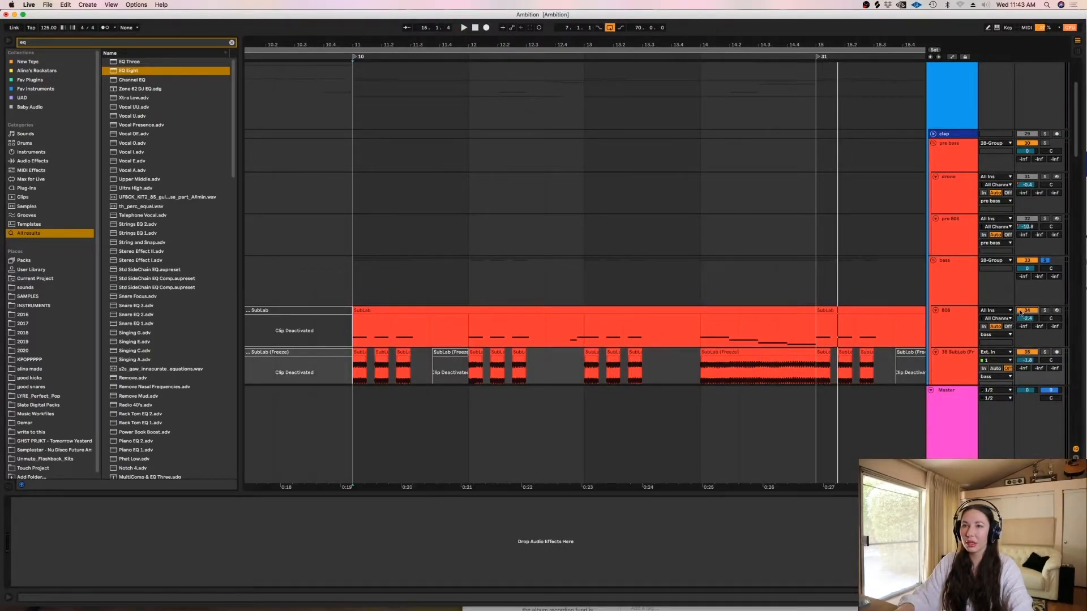
left_click(1045, 261)
left_click(343, 288)
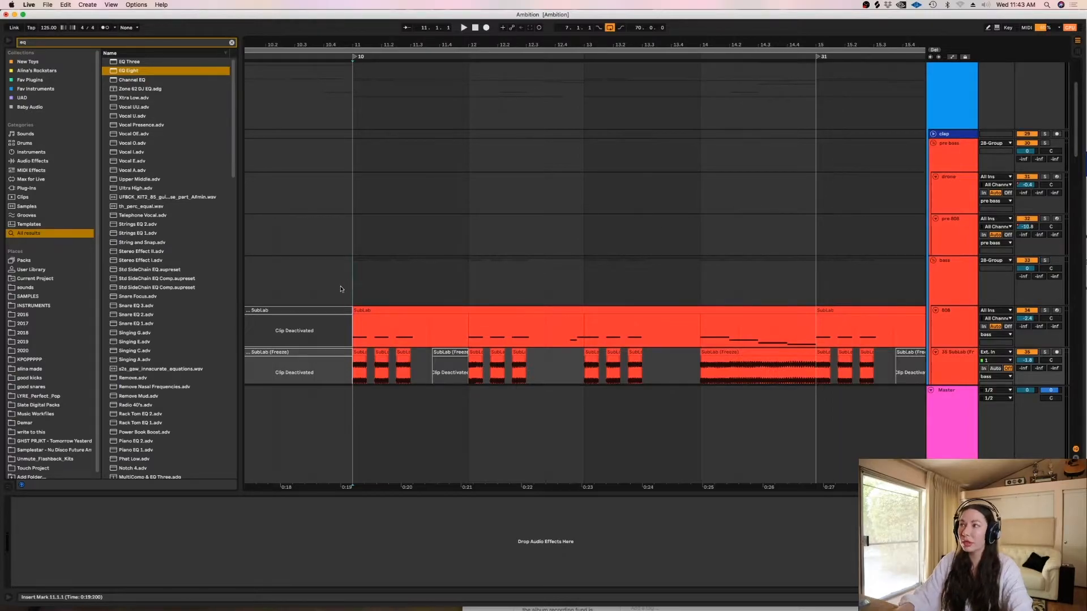
- Fold the bass group and select the KICK clip that starts at bar 11
left_click_drag(1077, 129, 1077, 137)
scroll(1065, 139, "down", 2)
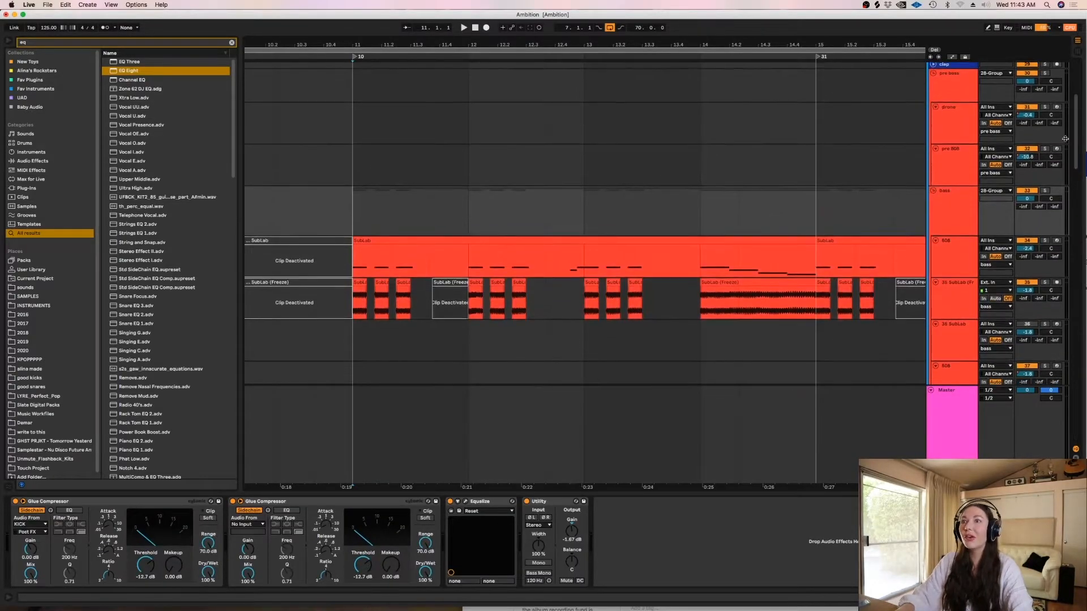
left_click(932, 191)
left_click(378, 217)
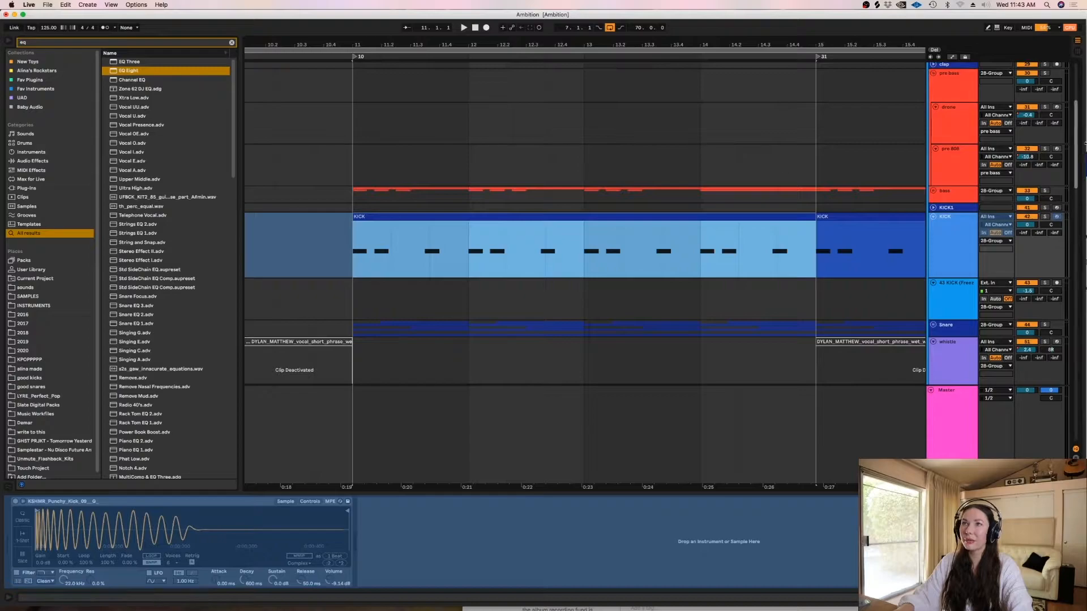
- Audition the OLIVER track soloed from just before bar 11, unsolo it, and play the full mix from 11.1.1
scroll(547, 232, "down", 20)
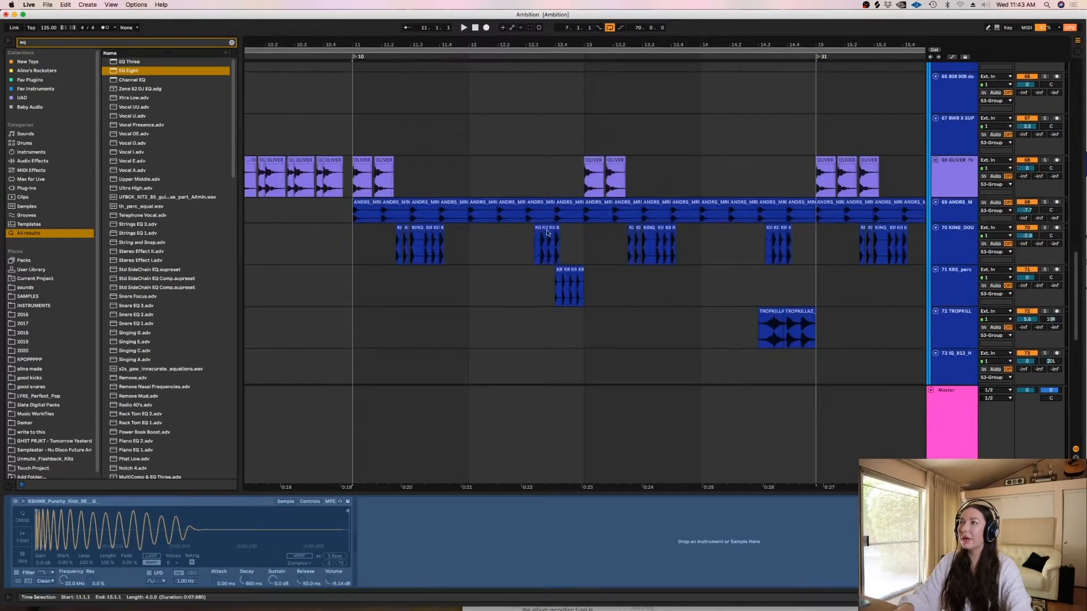
left_click(347, 187)
left_click(1044, 160)
key("space")
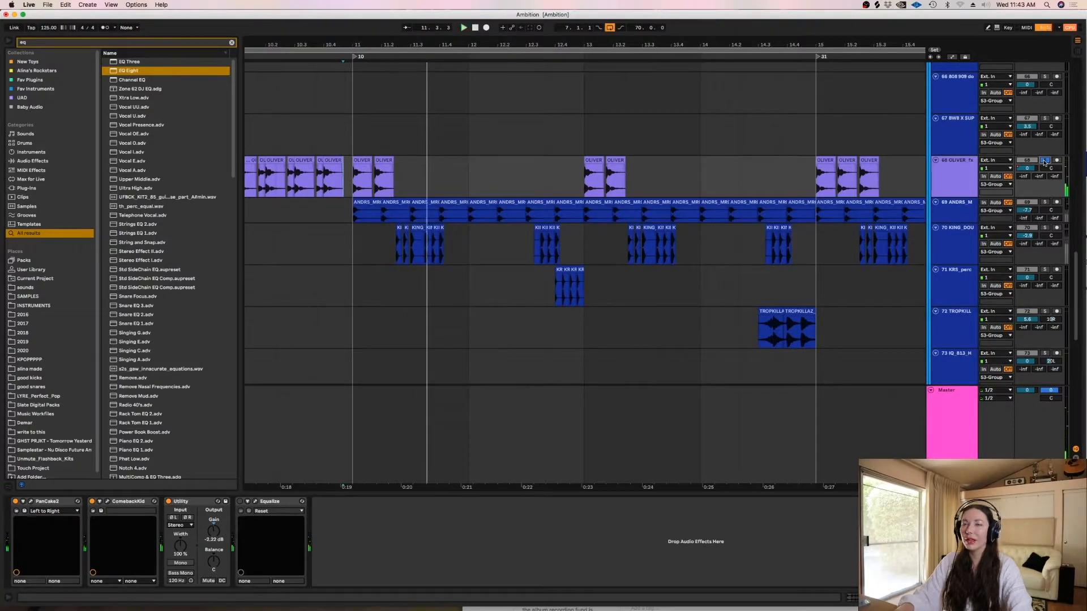
left_click(1044, 161)
left_click(352, 135)
key("space")
- Solo the hey track, audition its clip in bar 12, and unsolo the track
mouse_move(1074, 278)
left_mouse_down()
mouse_move(1074, 365)
mouse_move(1074, 347)
left_mouse_up()
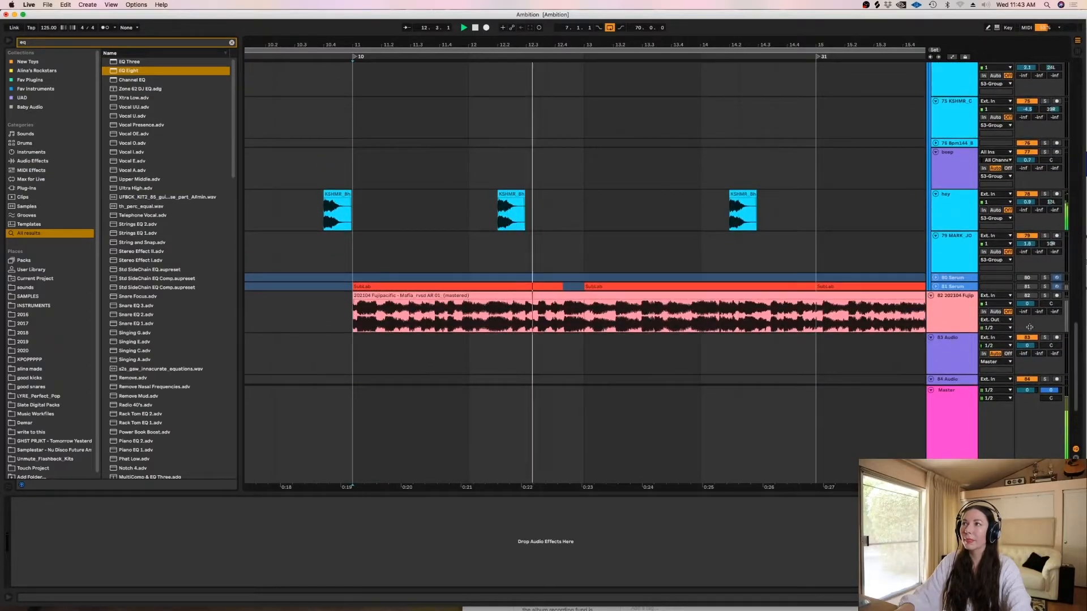
left_click(498, 208)
left_click(1046, 195)
key("space")
key("space")
left_click(1045, 195)
- Play the soft vx clips around bar 13 within the full mix, with their track temporarily activated
left_click_drag(1076, 333, 1054, 34)
left_click(572, 171)
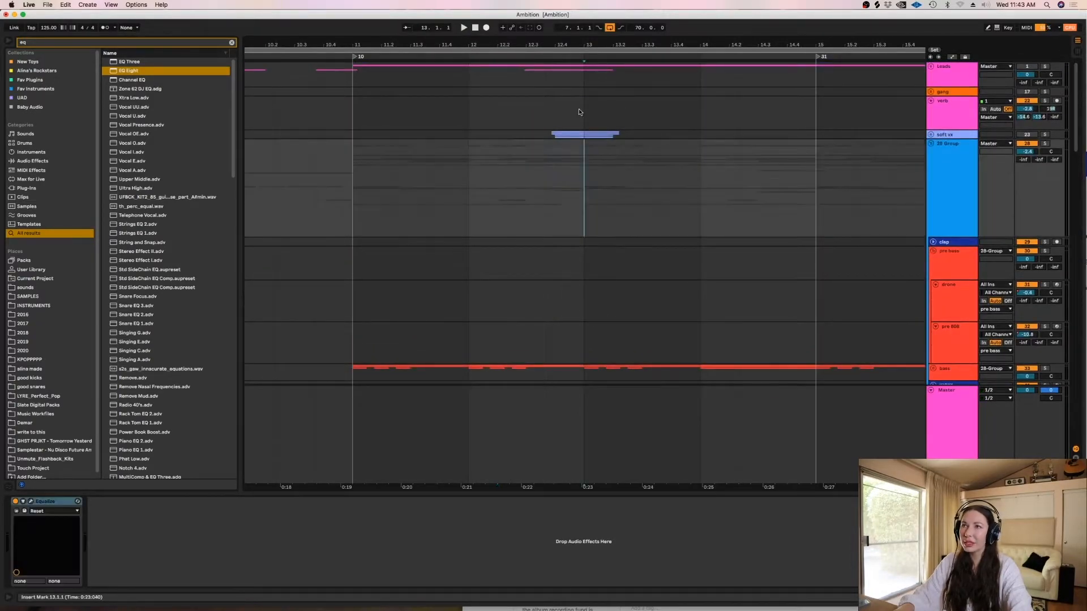
left_click(537, 132)
key("space")
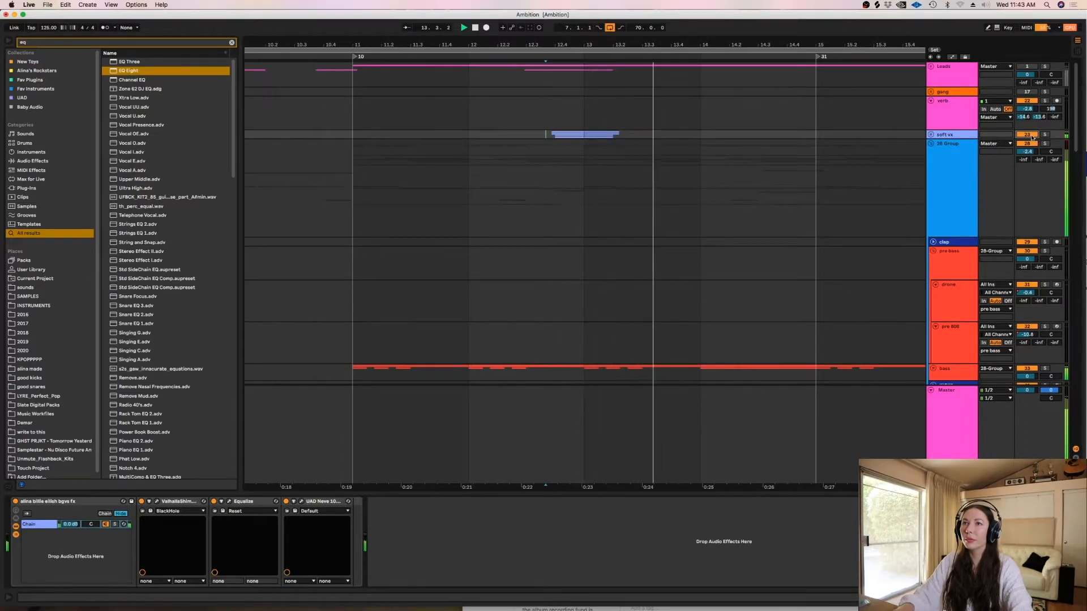
key("space")
- Hide the device view and bring the arrangement's next section, starting at bar 19, into view
left_click(717, 158)
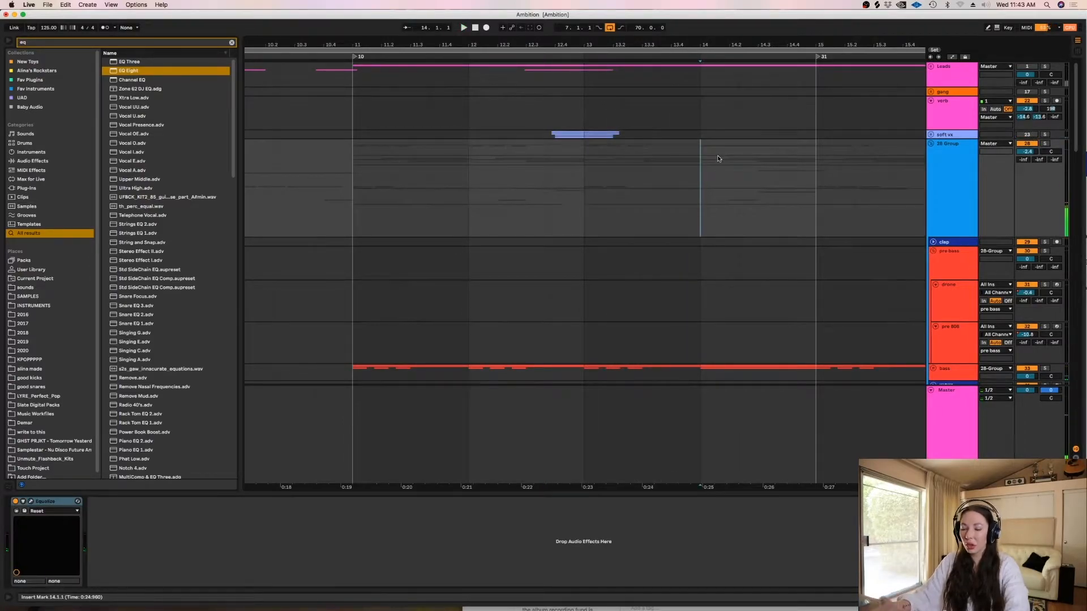
key("minus")
key("minus")
key("super+alt+l")
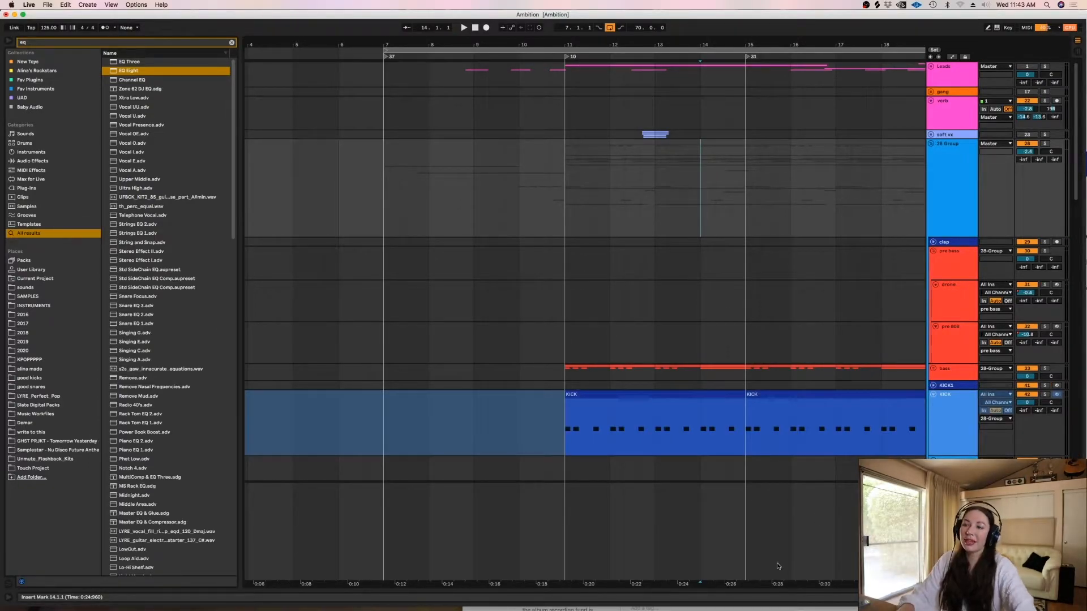
left_click_drag(751, 585, 538, 585)
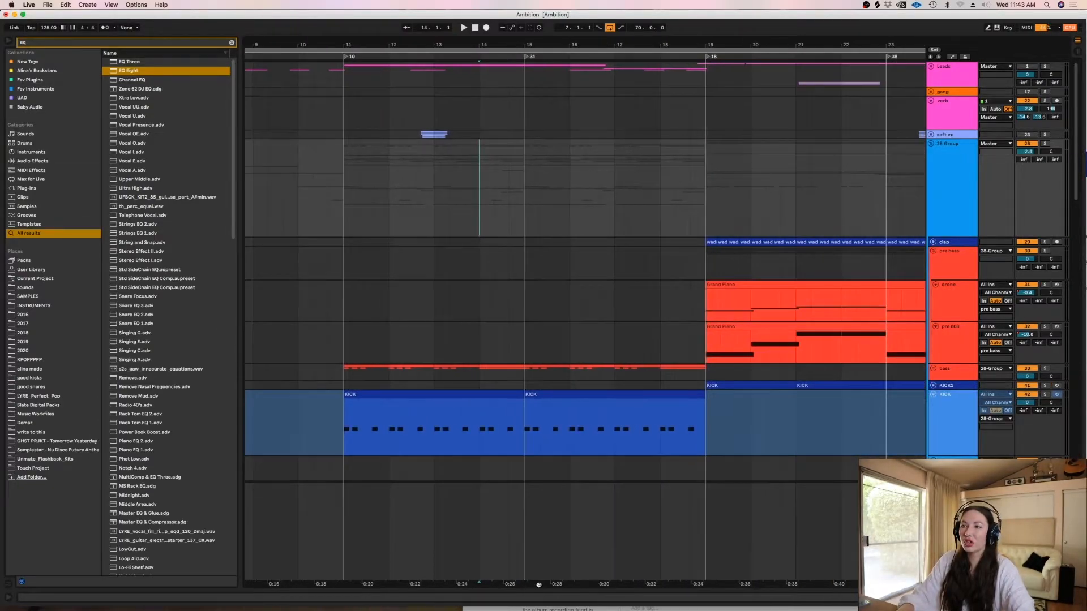
- Play the full mix from bar 18 into the section at bar 19, and unfold the clap track
left_click(653, 333)
left_click(663, 279)
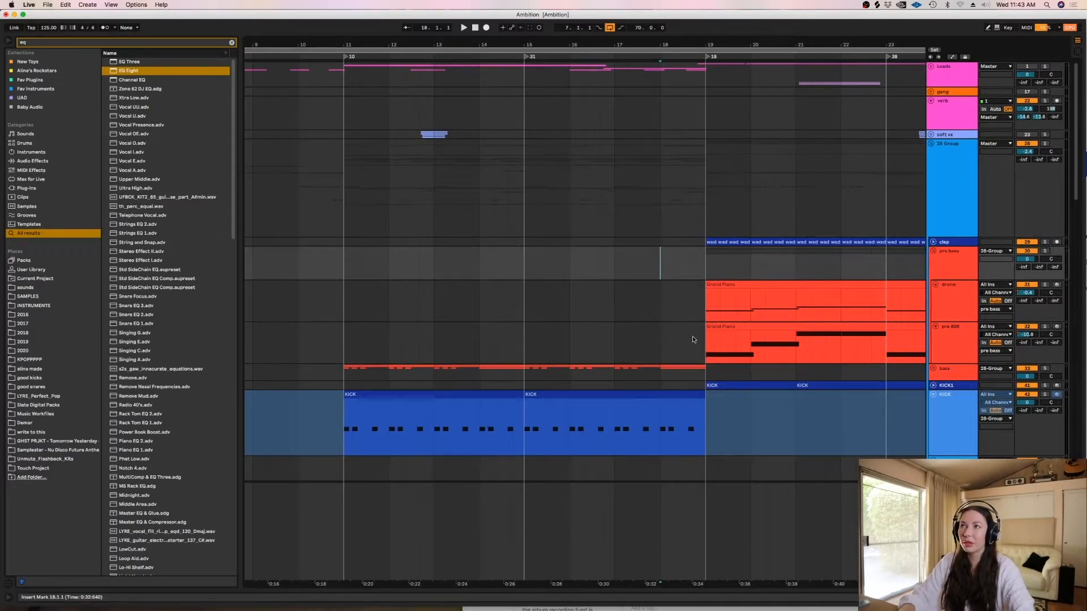
scroll(701, 444, "right", 3)
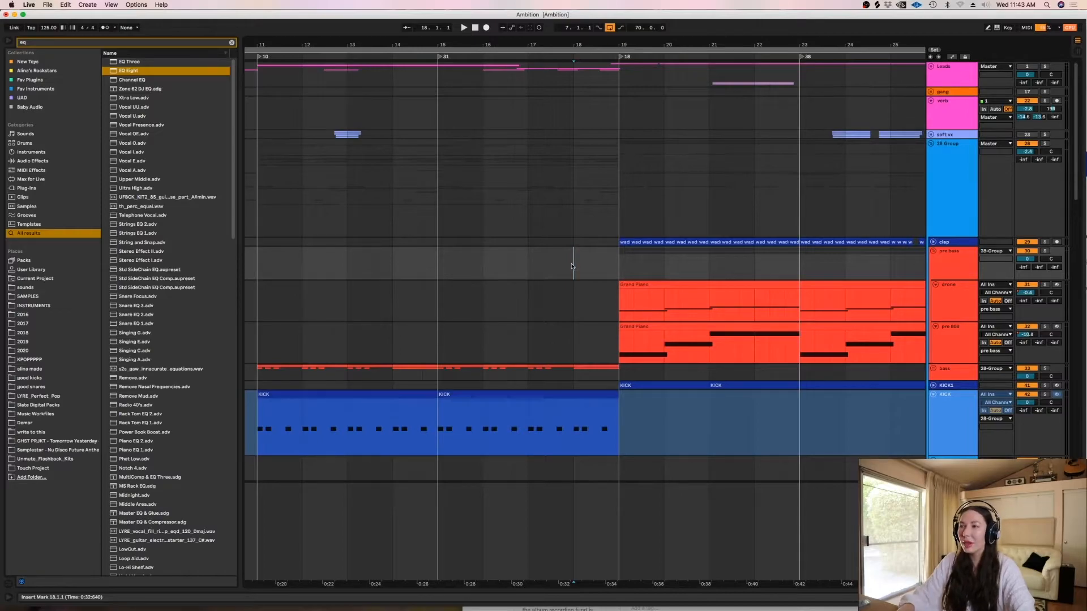
left_click(579, 301)
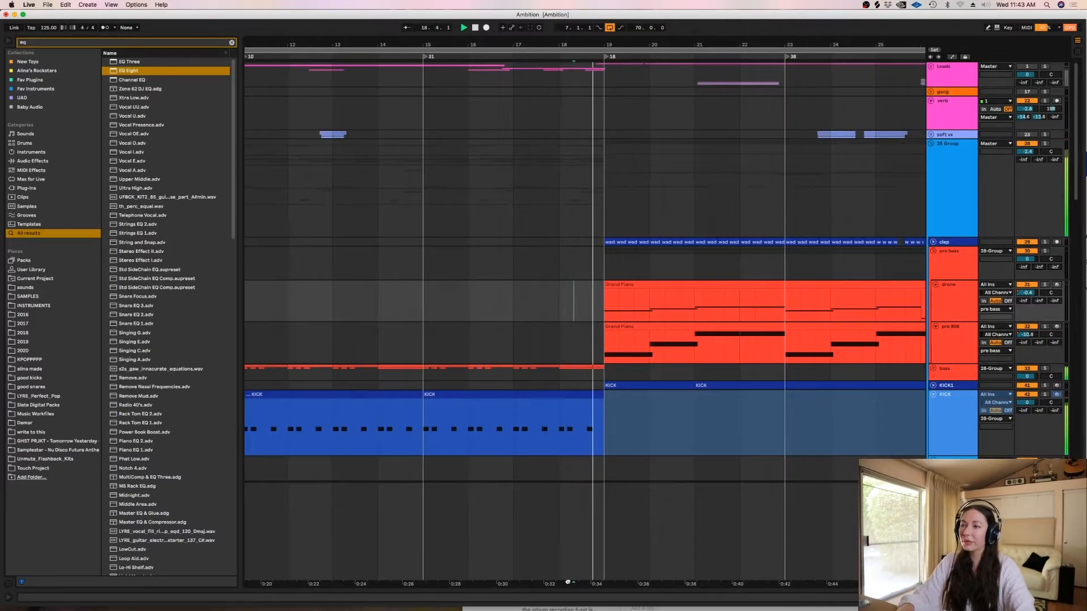
scroll(1081, 187, "down", 3)
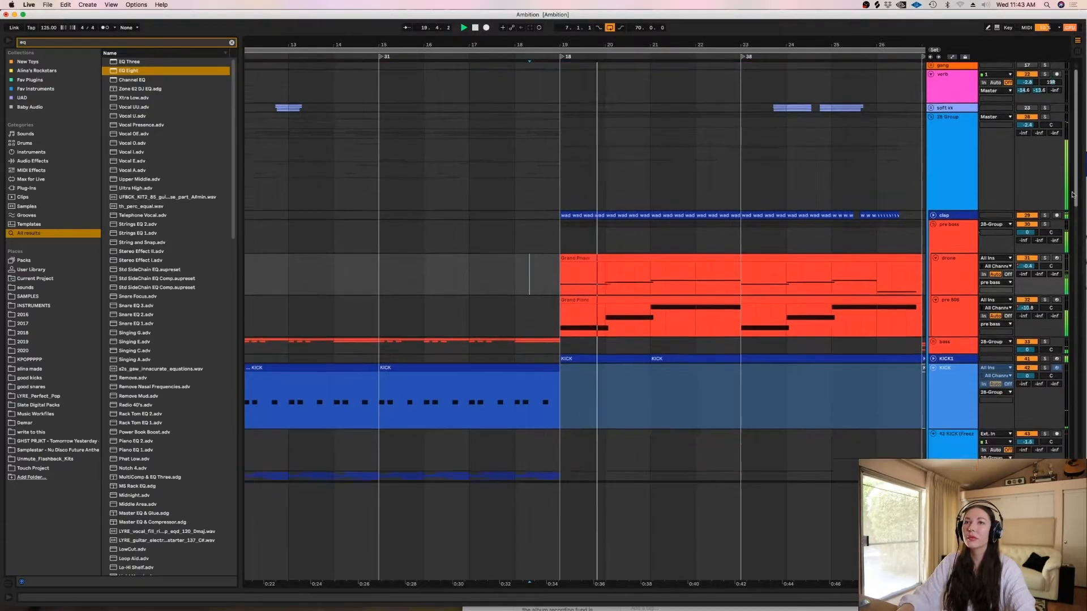
left_click(934, 204)
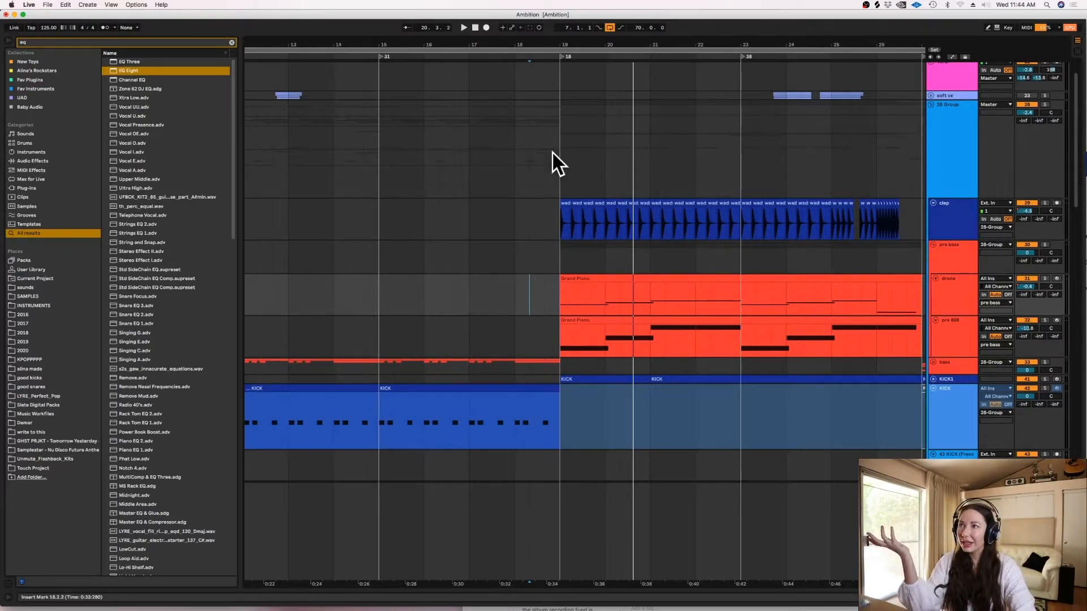
- Solo the pre bass group and audition it from 19.1.1
left_click(534, 150)
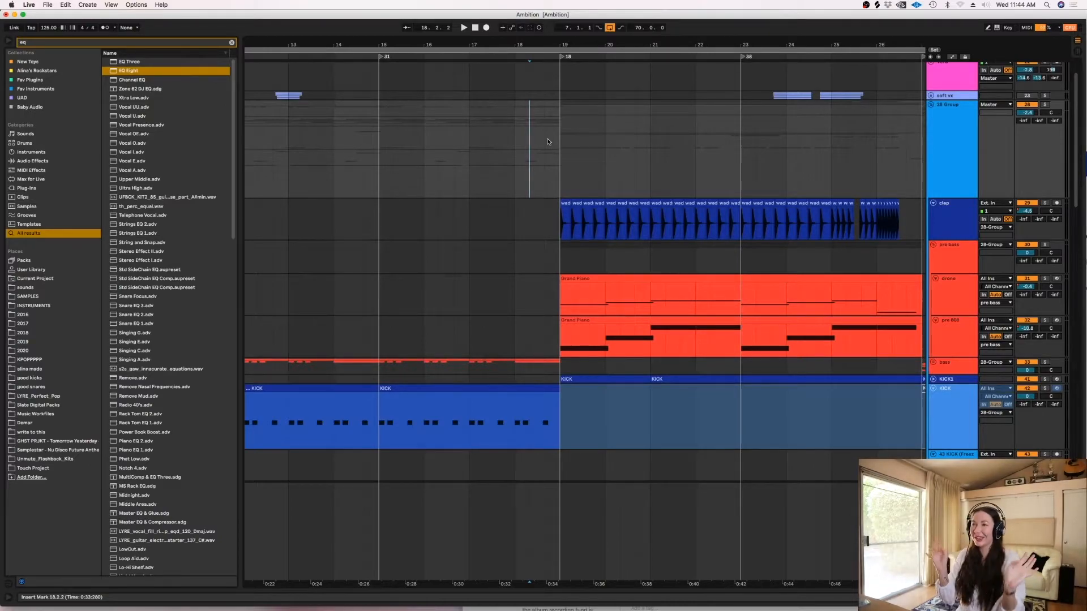
left_click(558, 146)
scroll(1074, 165, "down", 2)
scroll(1074, 164, "down", 1)
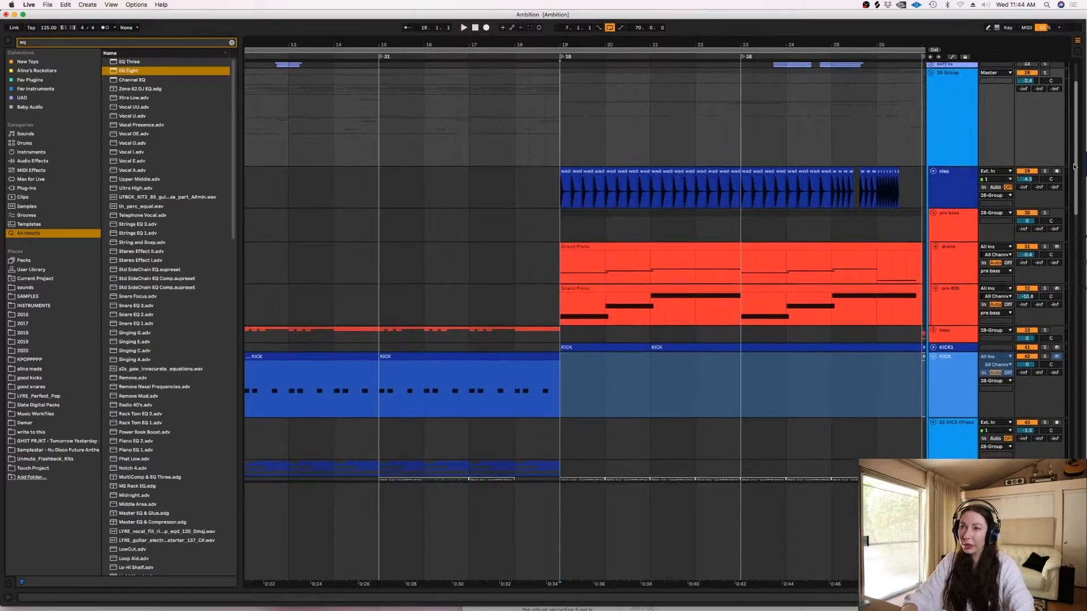
left_click(558, 224)
key("space")
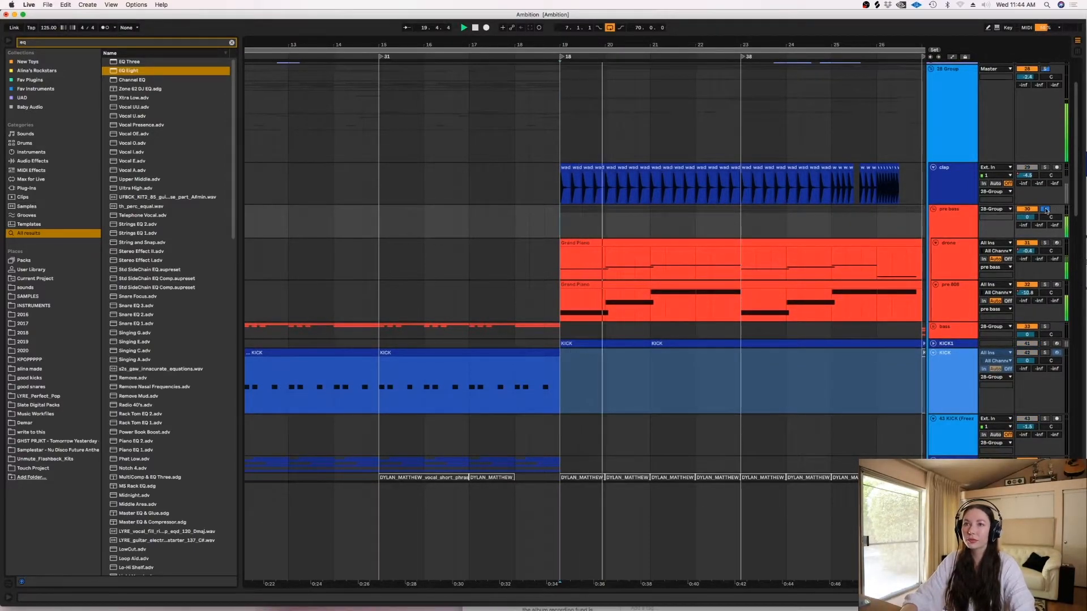
- Solo the drone track instead, inspect its device chain and the Astra instrument's window, and unsolo the track
left_click(1045, 243)
double_click(963, 258)
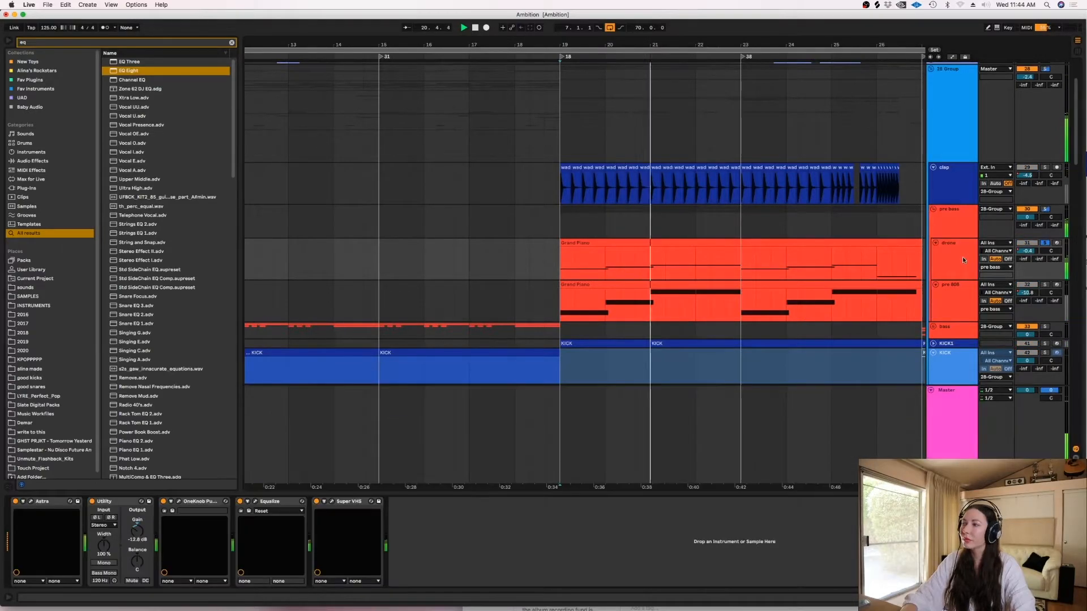
left_click(33, 502)
left_click(113, 139)
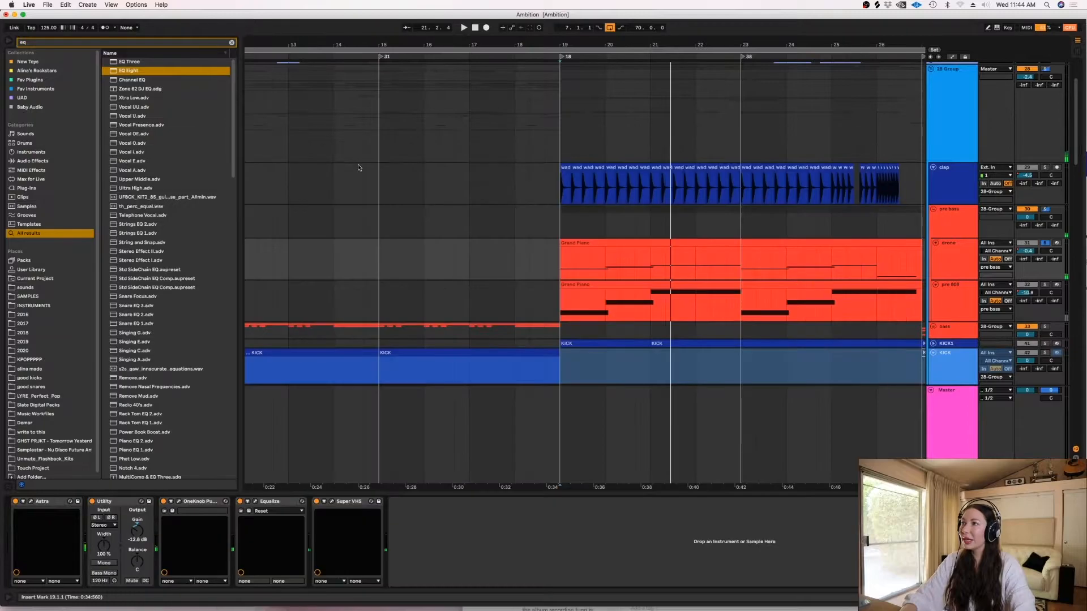
left_click(1045, 244)
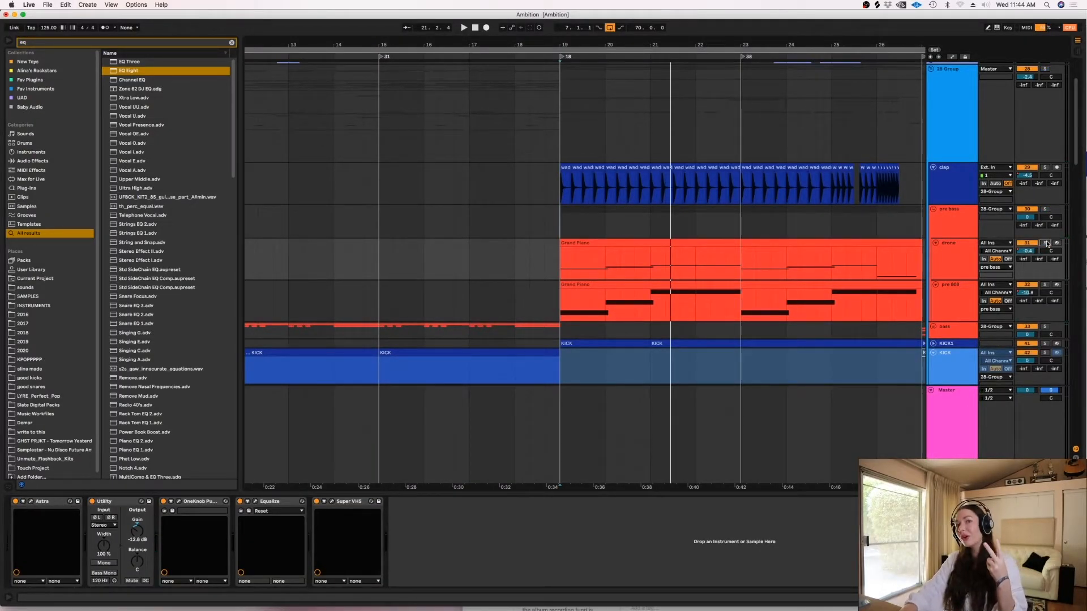
- Audition the pre 808 track soloed from 19.1.1 and unsolo it
left_click(1045, 285)
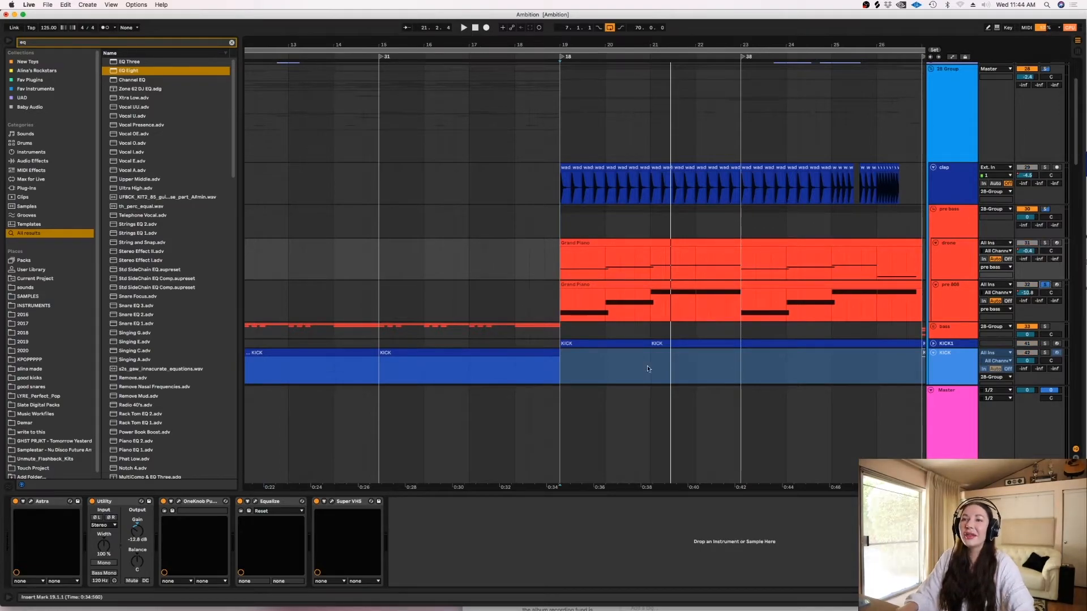
left_click(557, 305)
key("space")
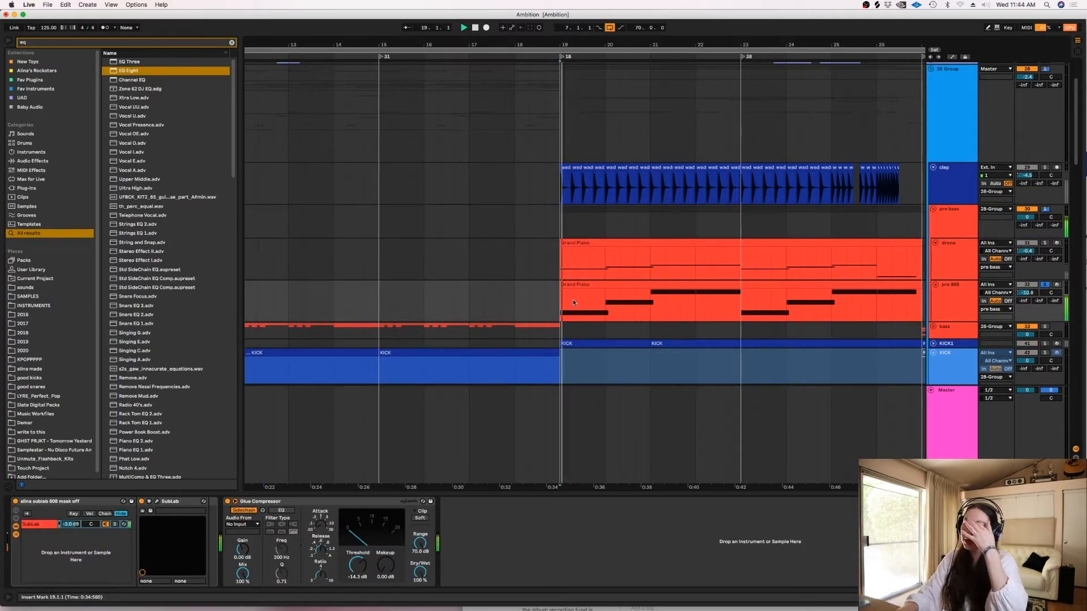
left_click(1045, 285)
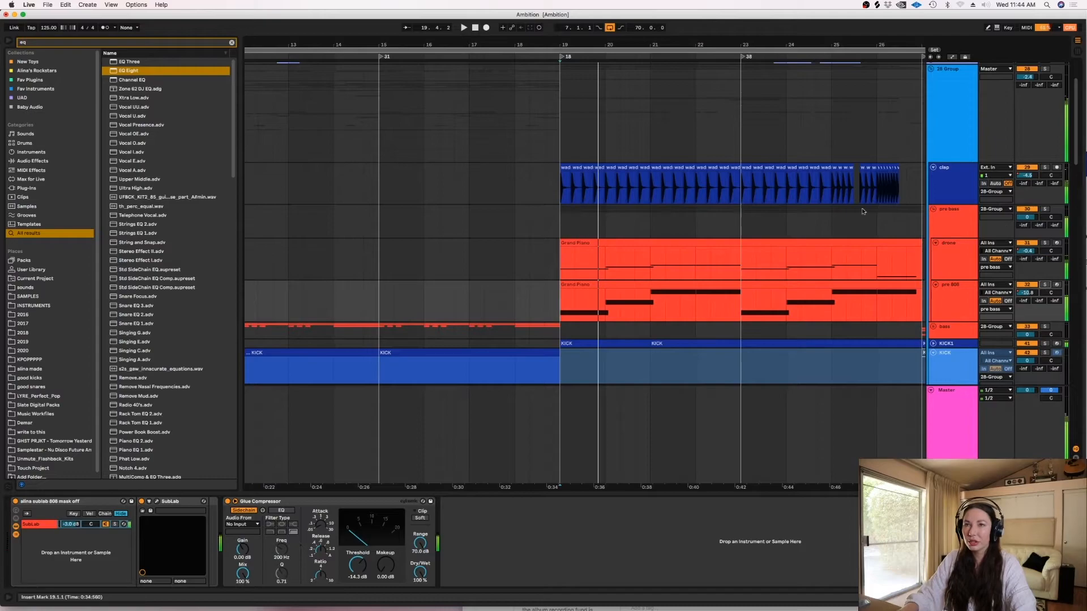
- Set the fixed grid to 1/16, then audition the pre 808 track soloed again from within bar 19 and unsolo it
right_click(600, 292)
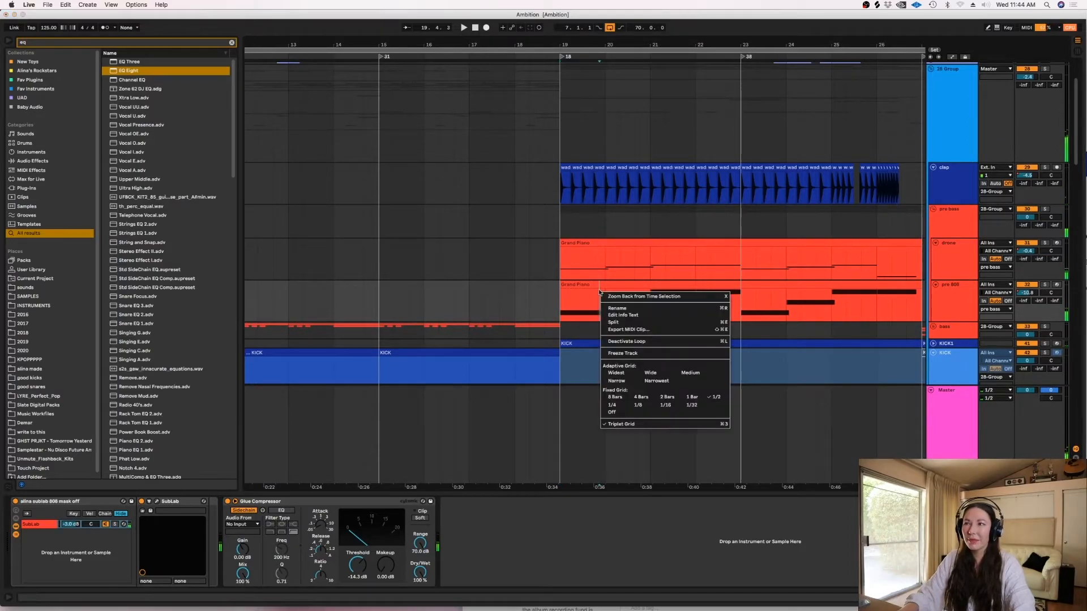
left_click(666, 406)
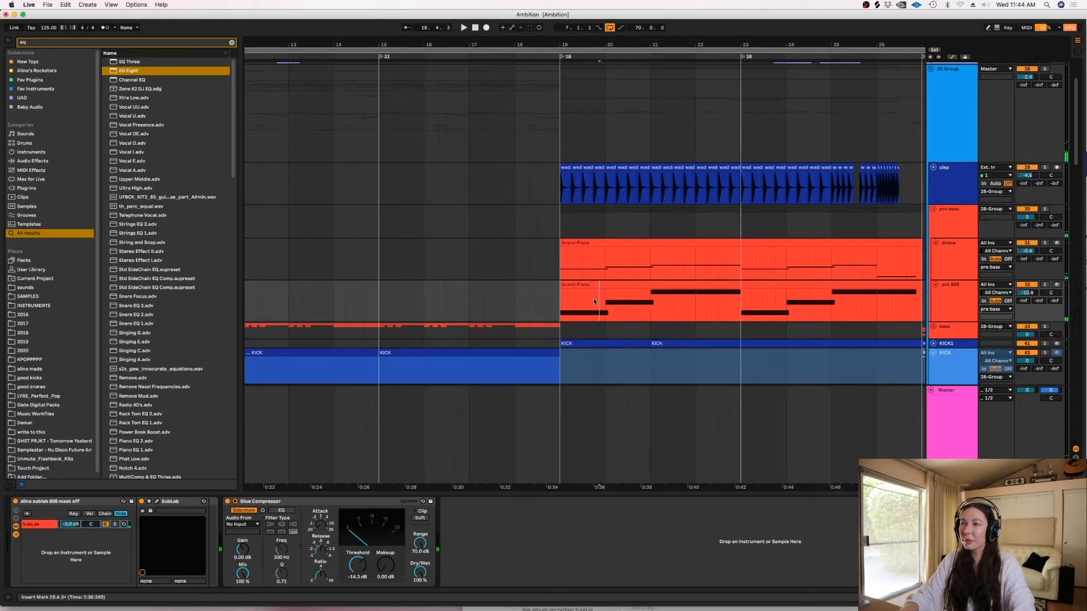
left_click(1046, 285)
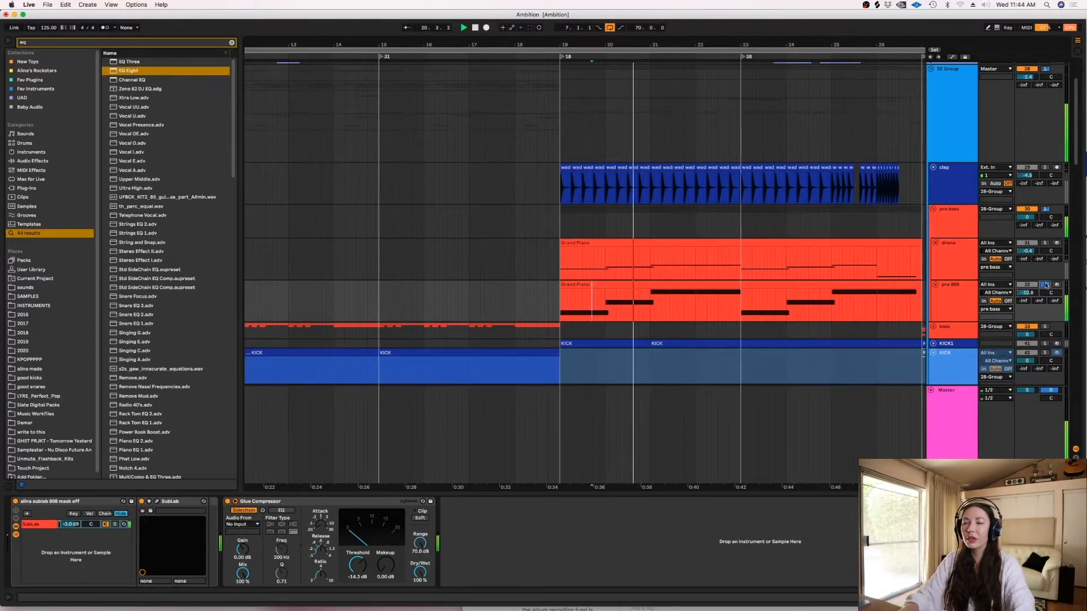
left_click(1046, 285)
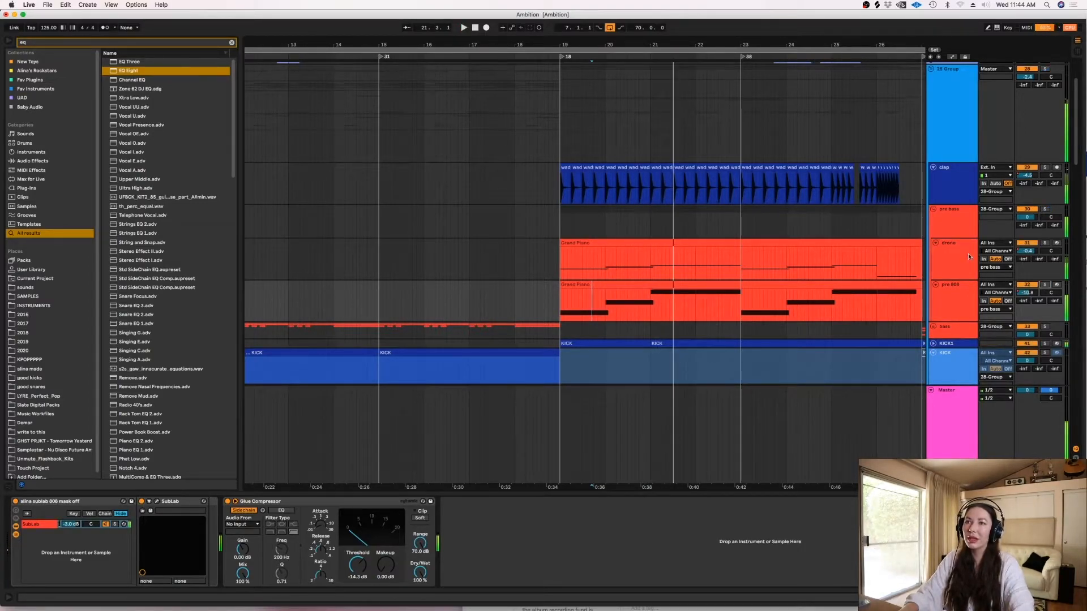
- Fold the pre bass group and unfold the KICK1 track to show its notes and drum rack
left_click(933, 208)
scroll(936, 169, "down", 3)
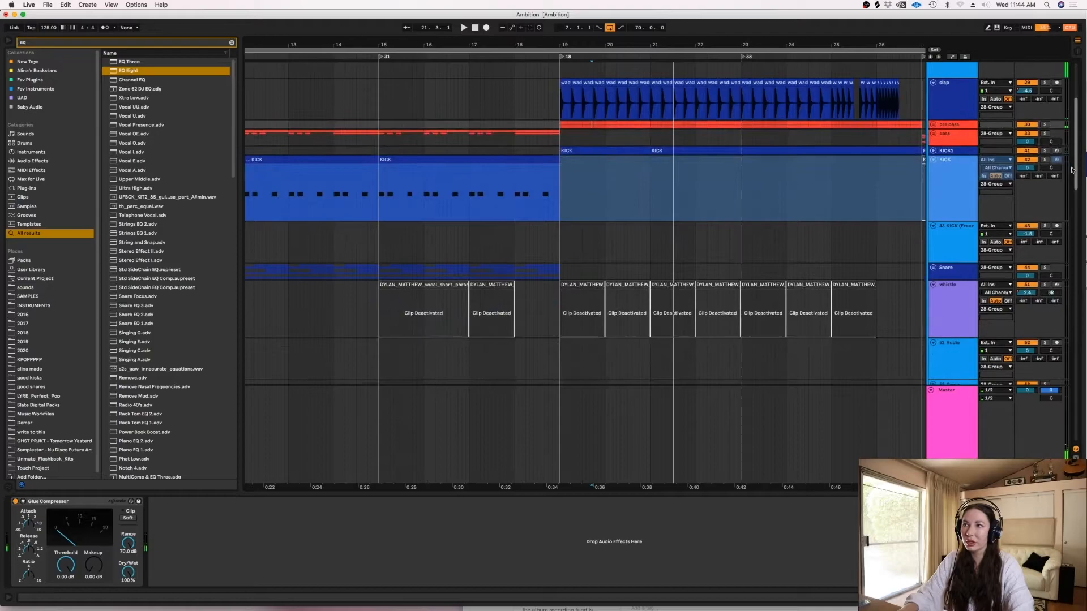
left_click(936, 151)
left_click(933, 151)
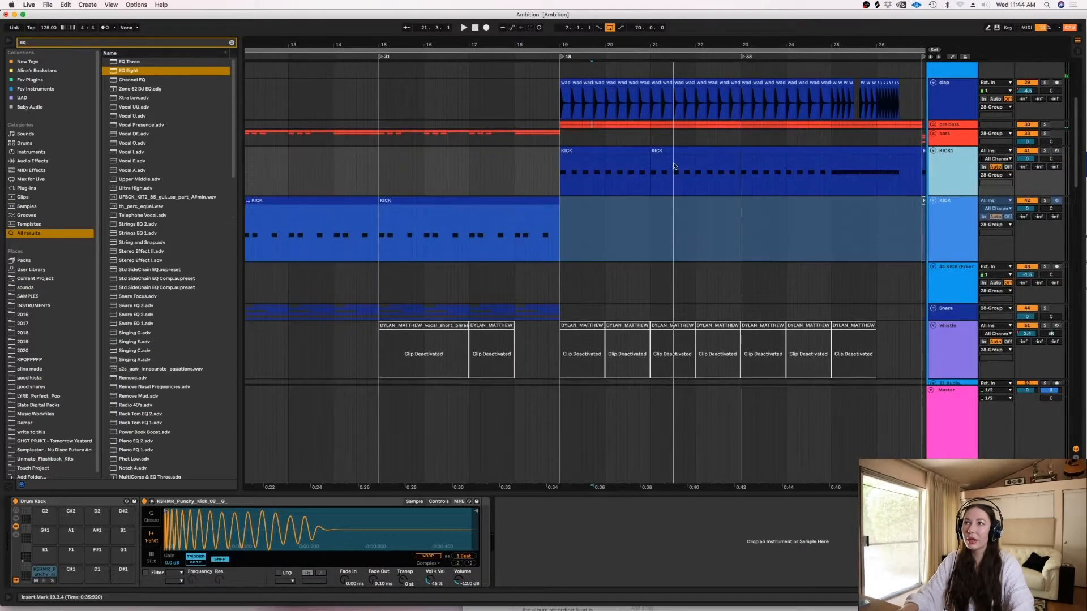
- Audition the KICK1 track soloed from 18.4.3
left_click(555, 178)
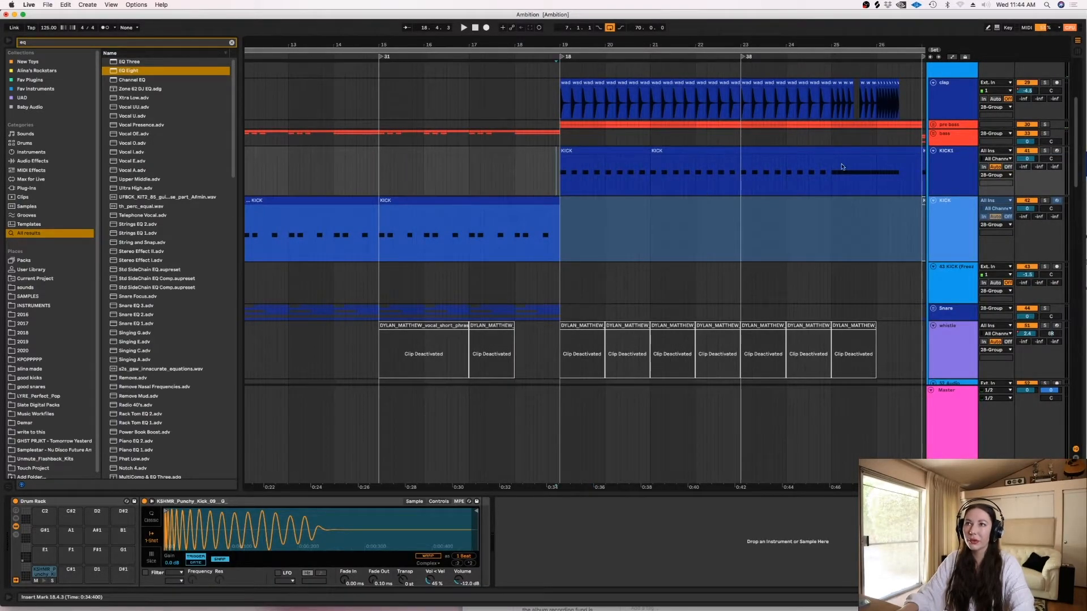
key("space")
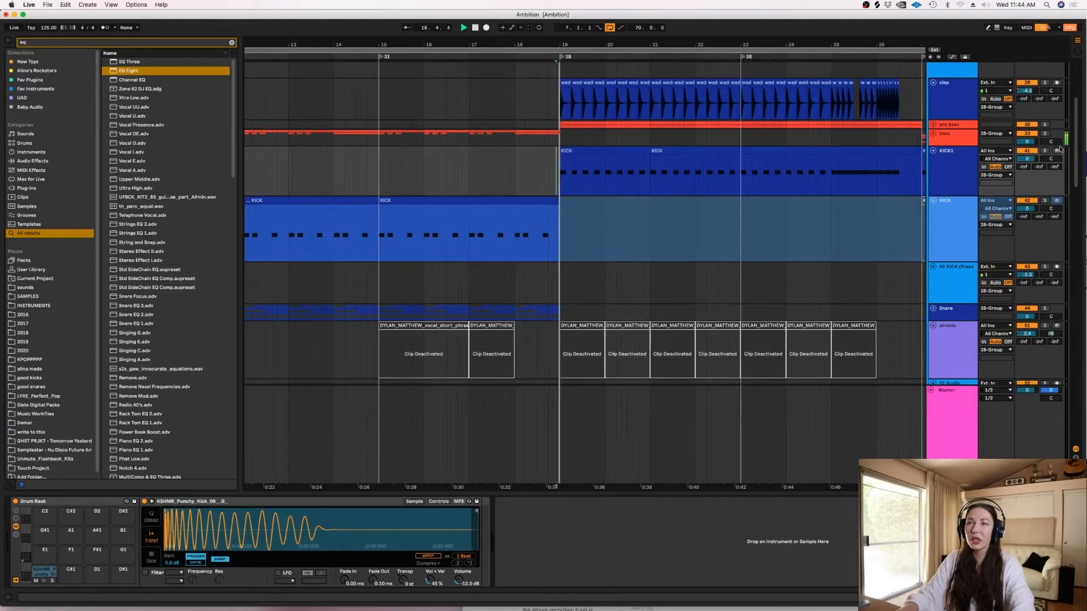
left_click(1046, 151)
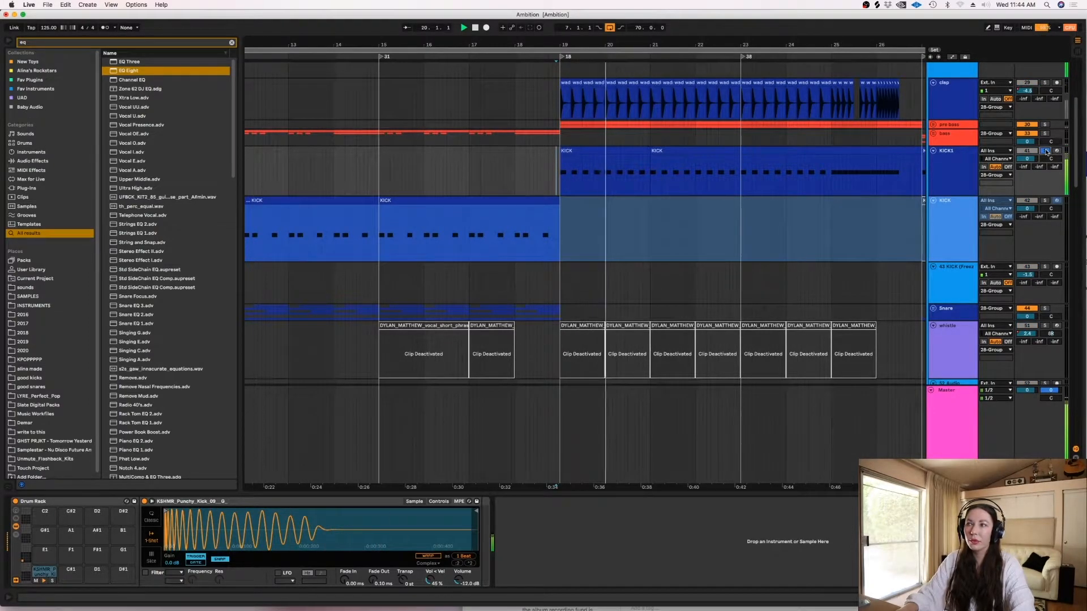
key("space")
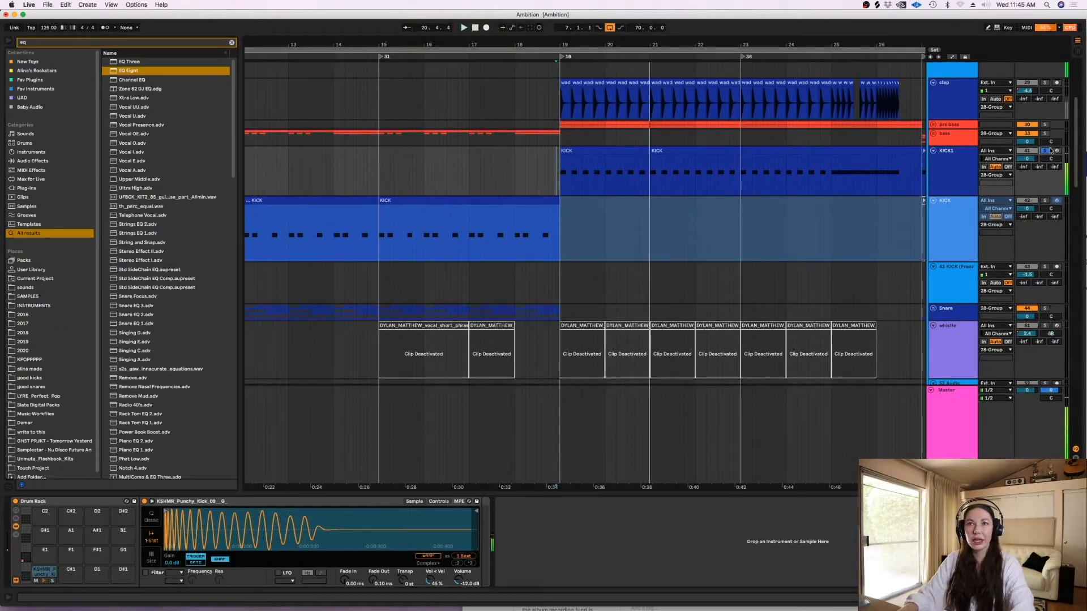
- Unfold the pad track, solo it in place of KICK1 and play it
scroll(1078, 129, "down", 5)
scroll(1079, 235, "down", 4)
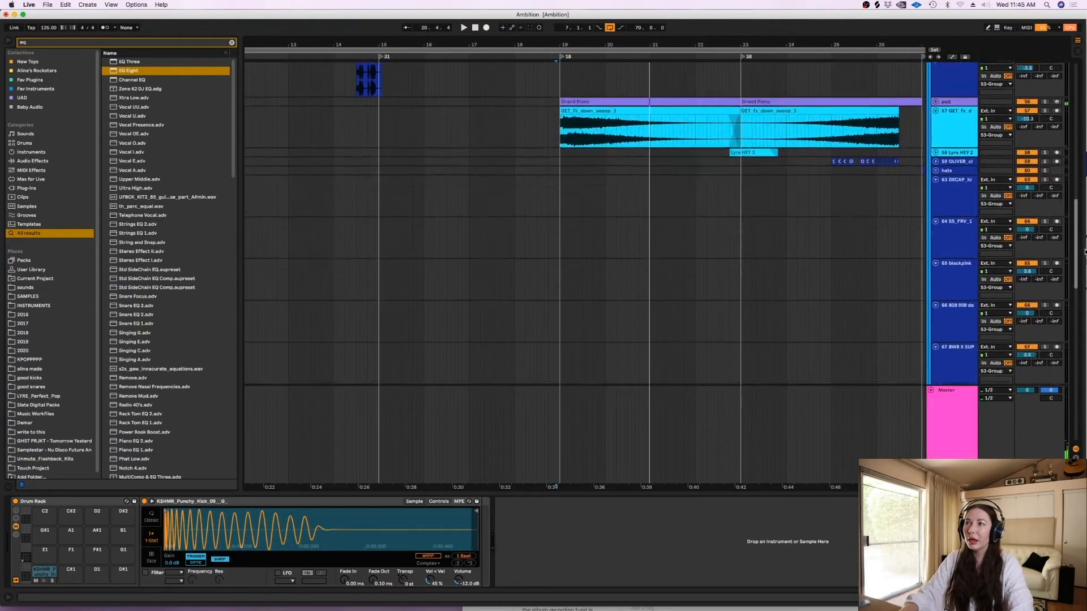
left_click(936, 178)
left_click(1045, 179)
key("space")
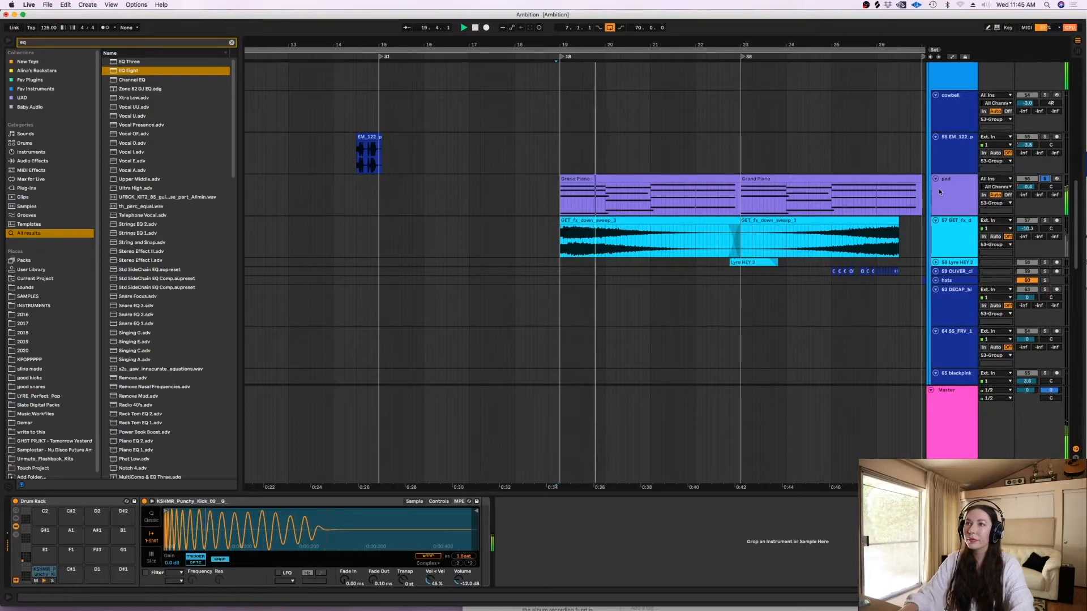
- Inspect the pad track's device chain and the Astra instrument's window, stop playback and unsolo the track
left_click(939, 190)
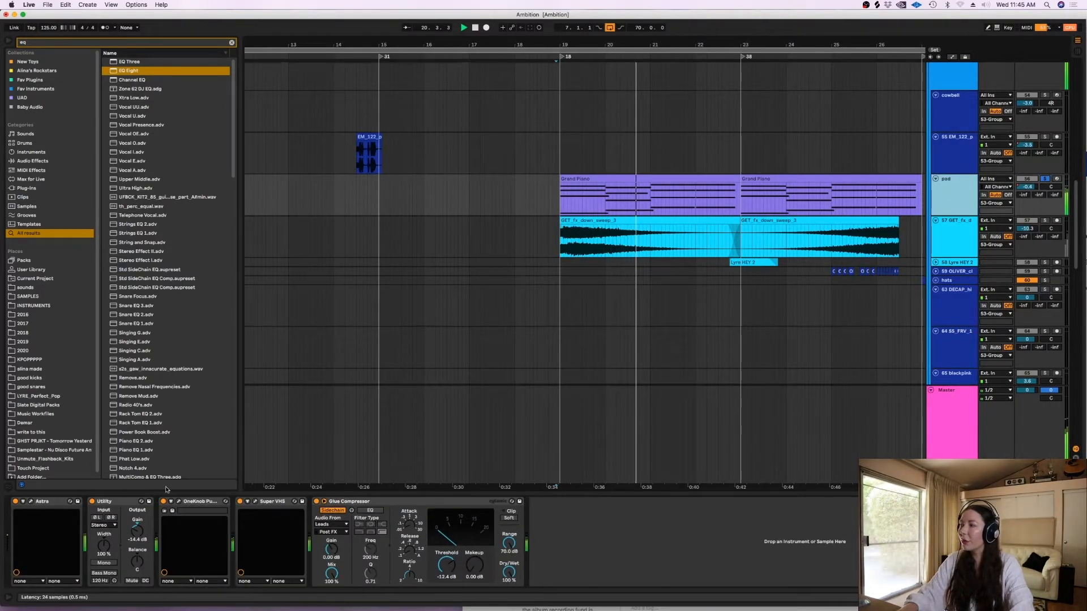
left_click(30, 502)
left_click(110, 139)
key("space")
left_click(1045, 179)
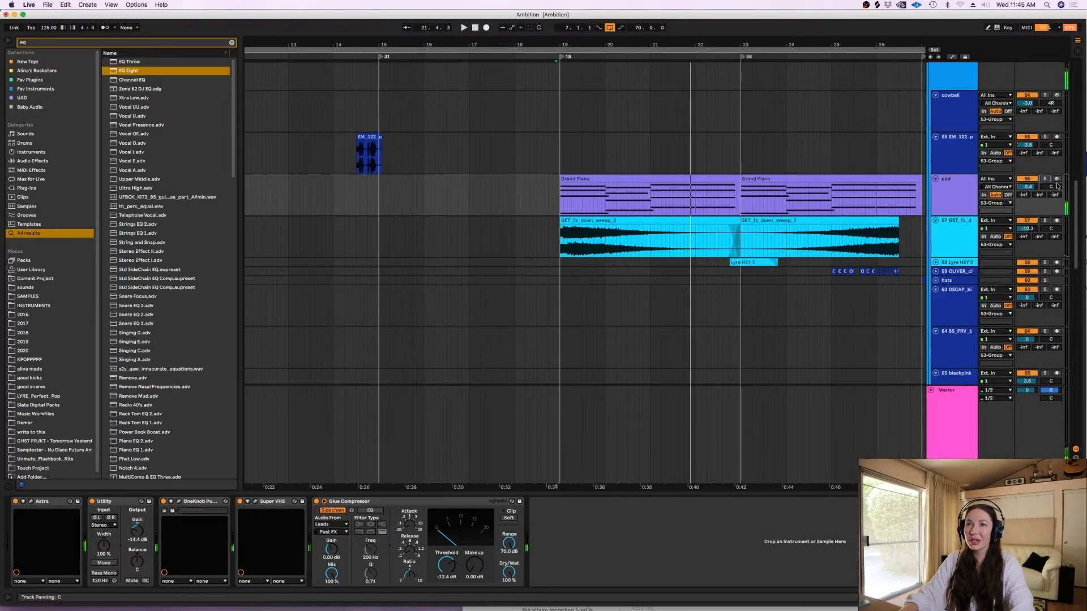
- Audition the GET_fx_down_sweep track soloed from around the start of bar 19
scroll(1054, 195, "down", 1)
left_click(1045, 196)
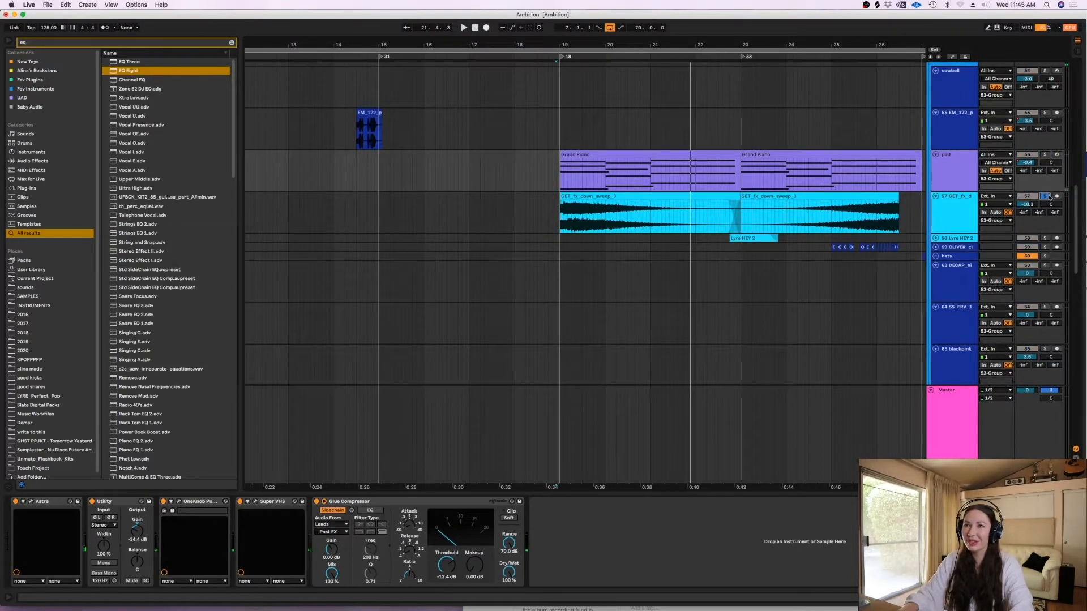
left_click(558, 218)
key("space")
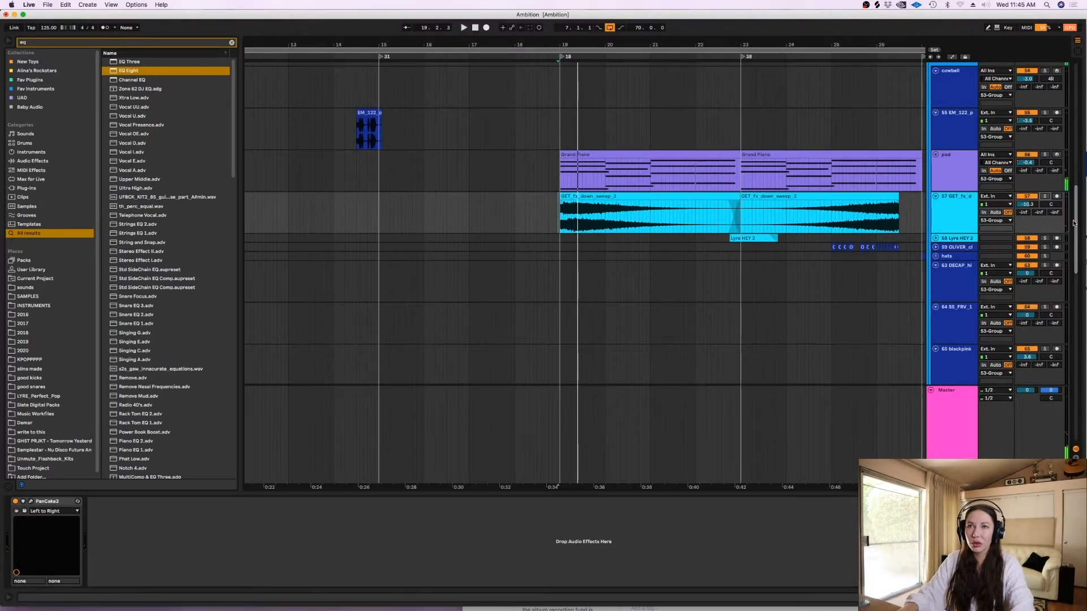
- Unfold track 59 OLIVER, audition it soloed from 24.4.3, and zoom in on its clips before bar 27
scroll(936, 236, "down", 2)
scroll(937, 236, "up", 1)
left_click(935, 225)
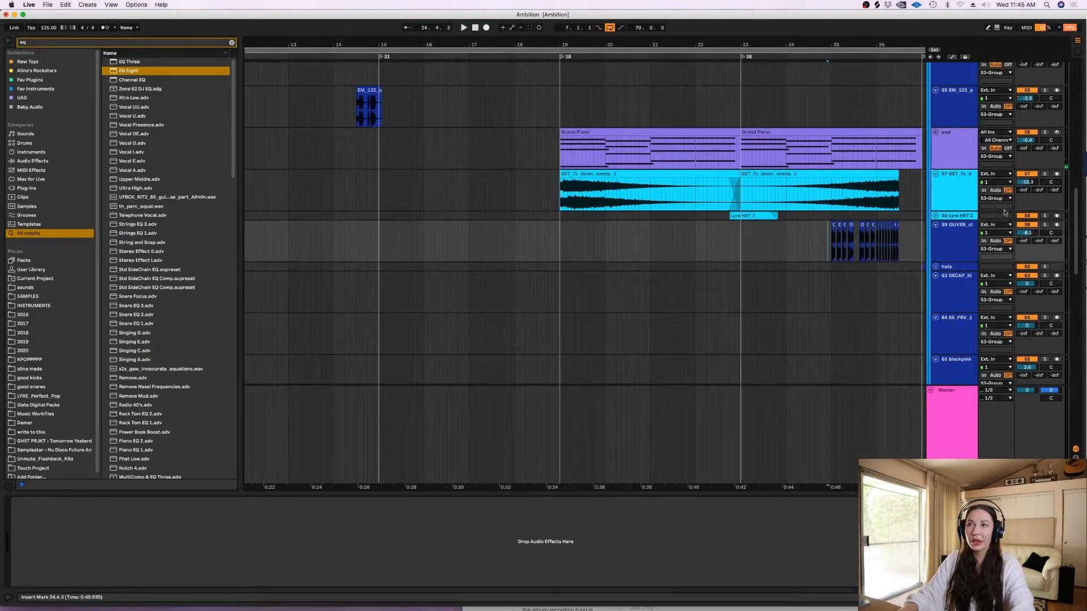
left_click(1046, 224)
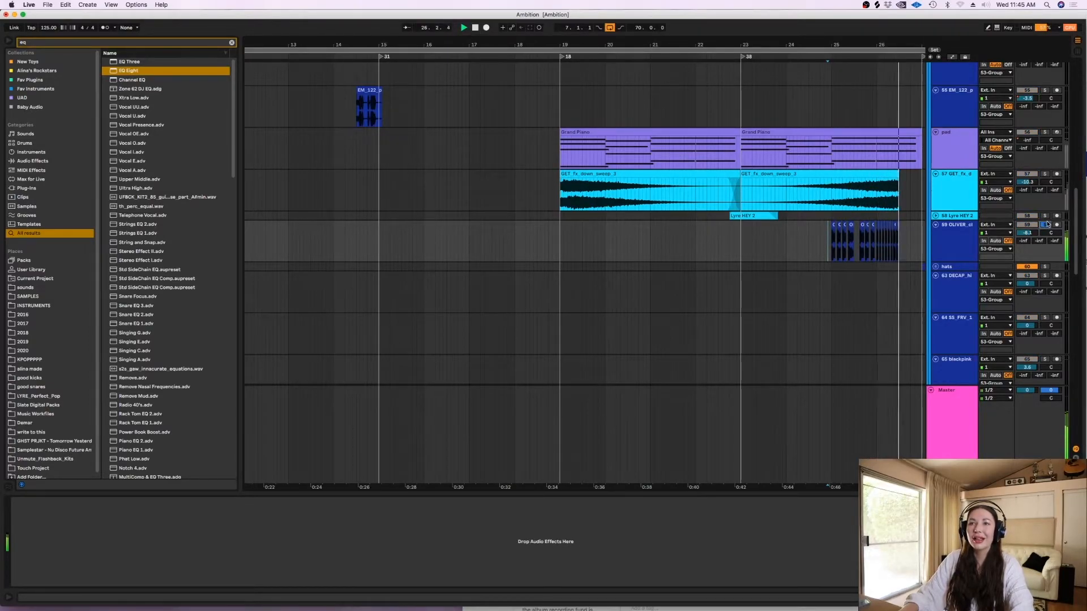
left_click(823, 248)
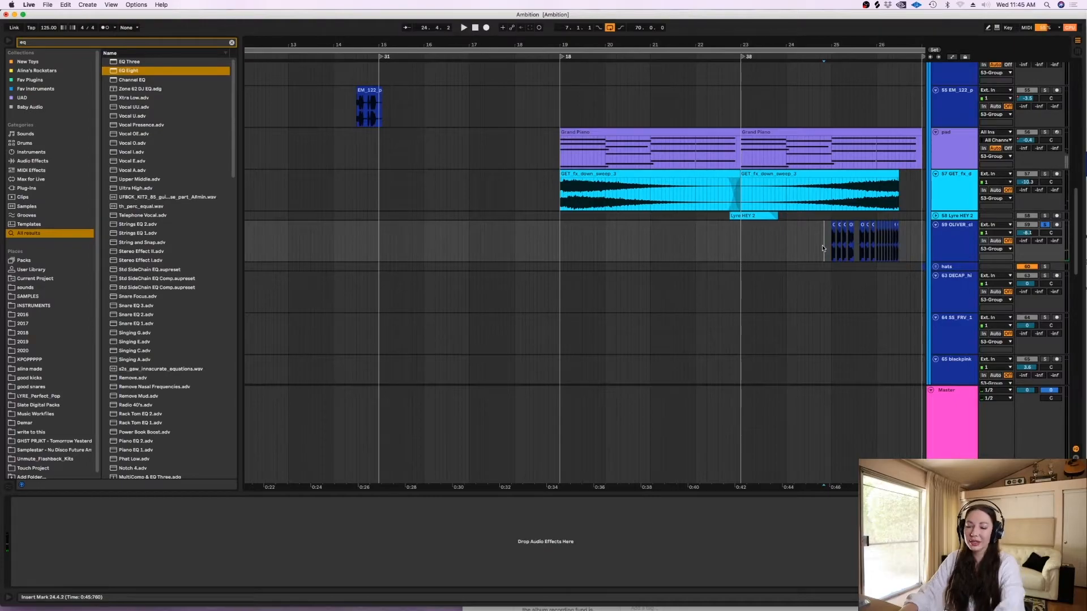
key("plus")
left_click_drag(813, 485, 678, 502)
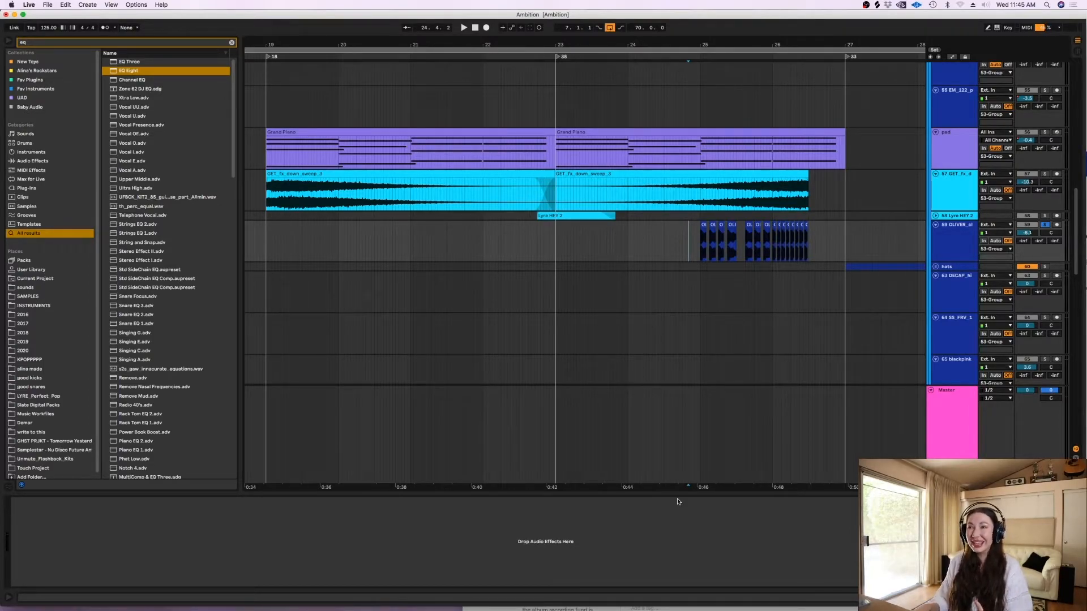
- Audition track 68 OLIVER soloed from bar 23 and unsolo it
scroll(1046, 226, "down", 10)
scroll(558, 248, "up", 6)
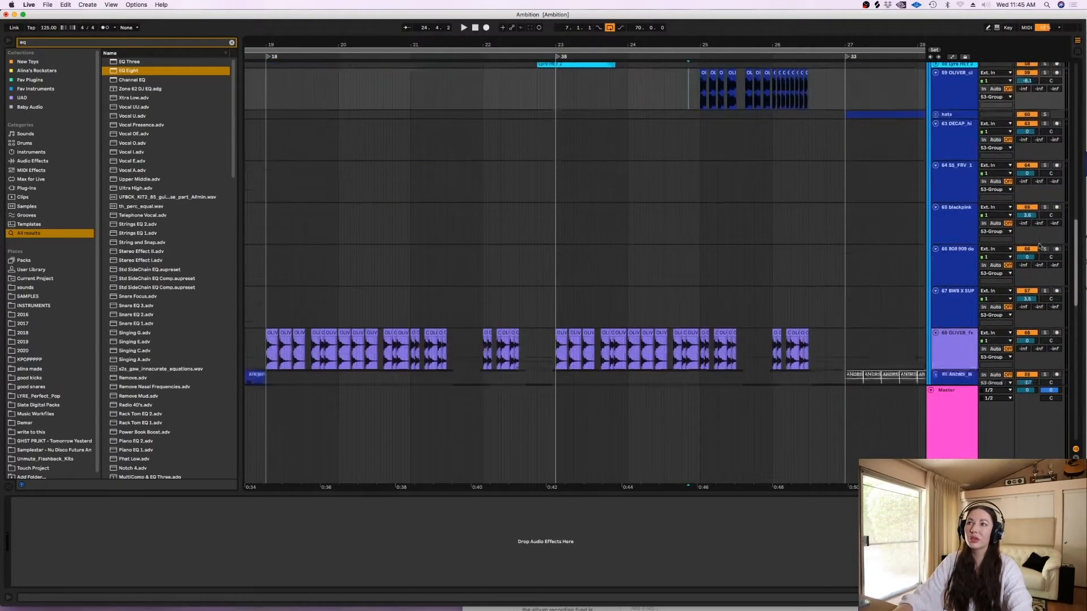
left_click(555, 290)
left_click(1044, 273)
key("space")
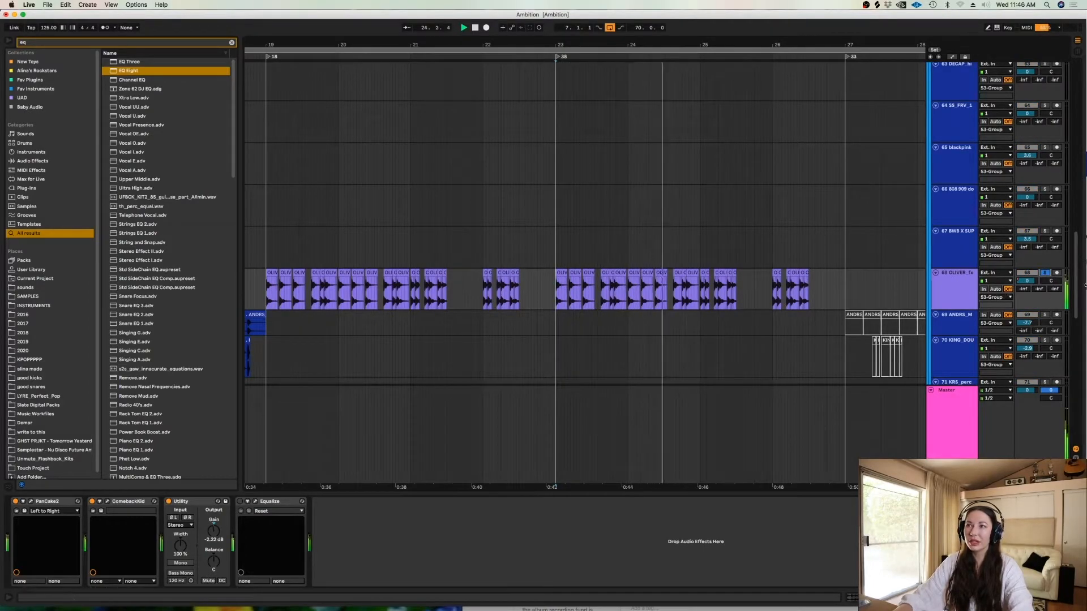
left_click(1045, 273)
key("space")
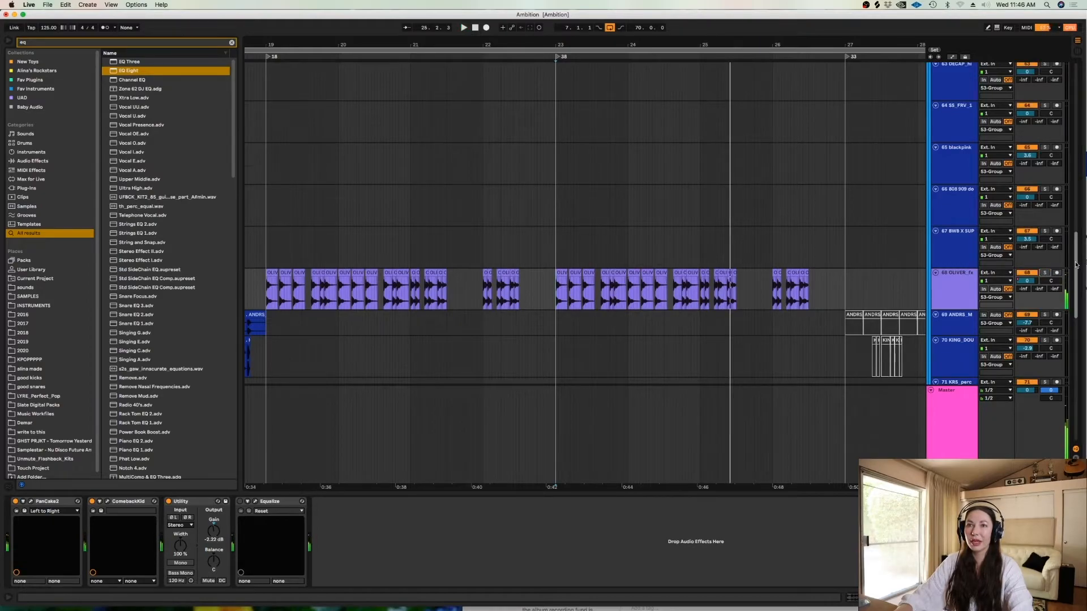
- Play the full arrangement from 25.3.4 into the section at bar 27 and unfold the 76 Bpm144 track
scroll(761, 221, "up", 20)
key("space")
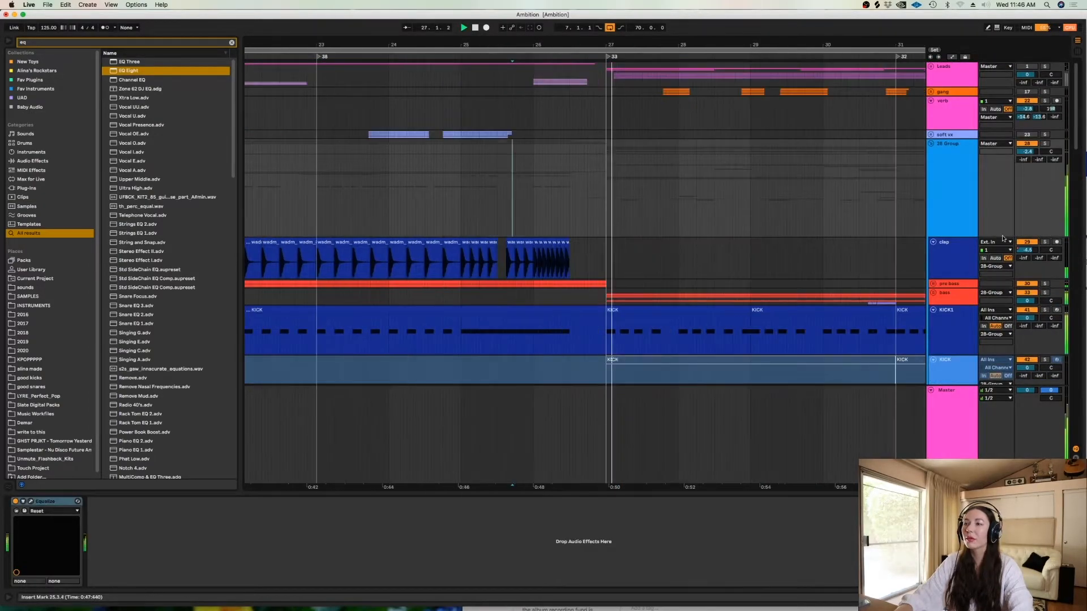
scroll(762, 222, "down", 15)
scroll(1070, 403, "down", 15)
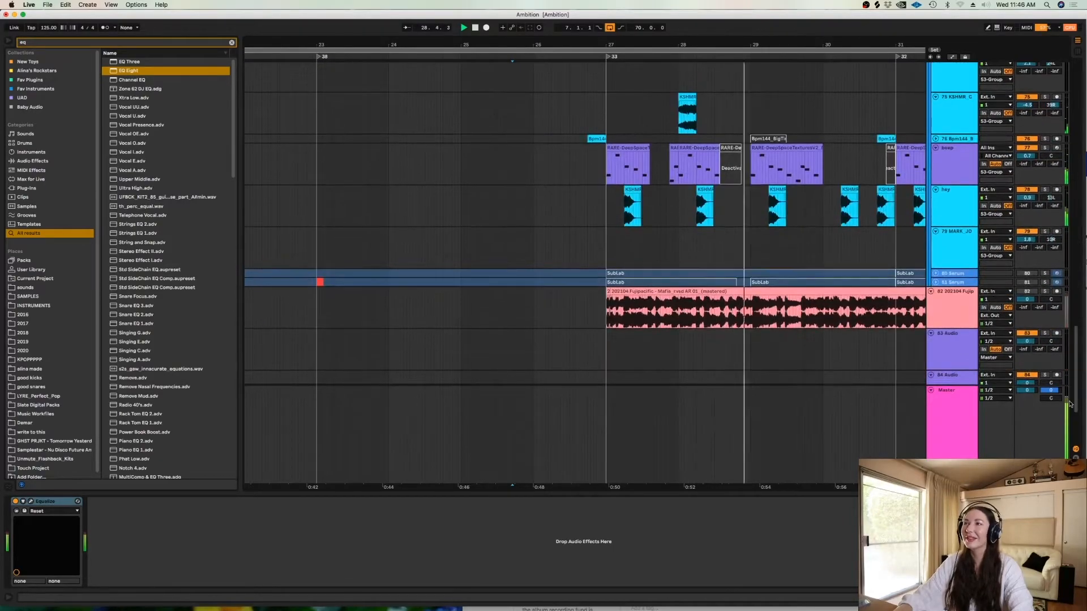
left_click(935, 138)
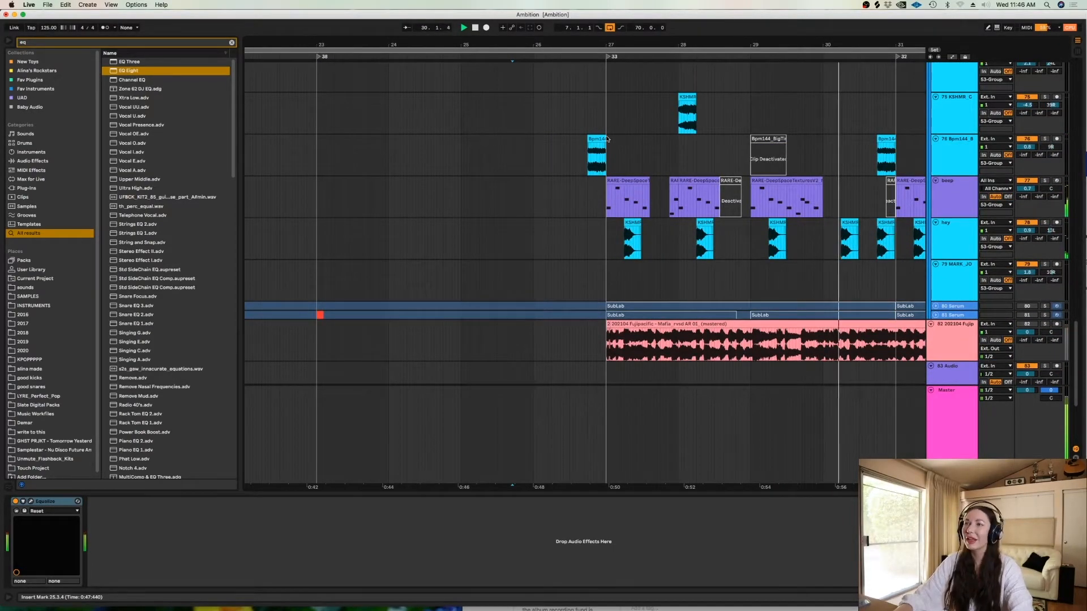
key("space")
- Audition the RARE-DeepSpaceTextures track soloed from 27.1.1, view its Sampler's sample waveform, and unsolo the track
left_click(597, 195)
left_click(606, 205)
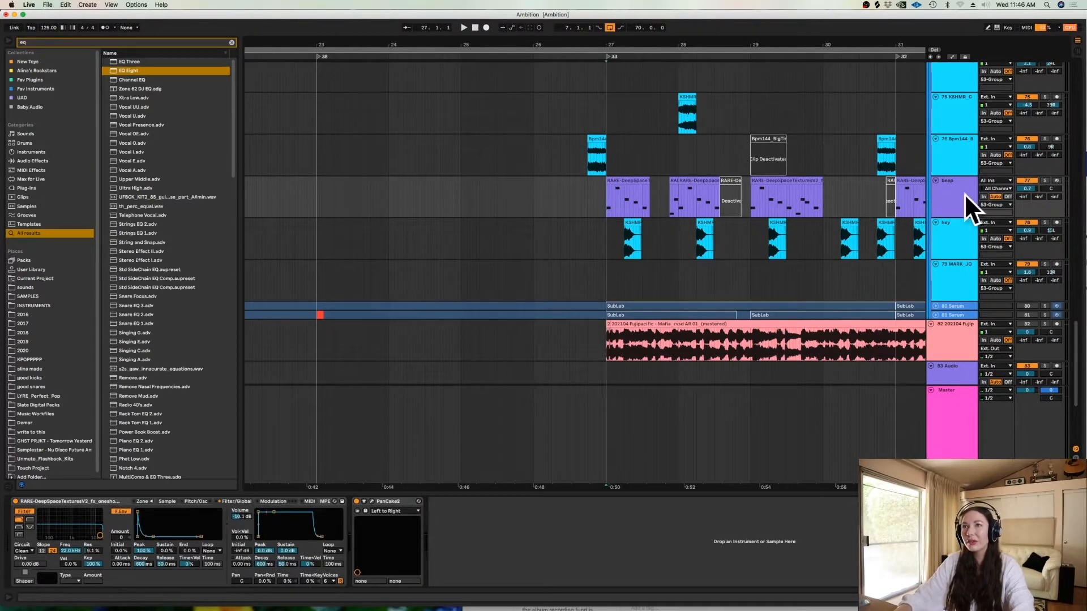
left_click(1045, 181)
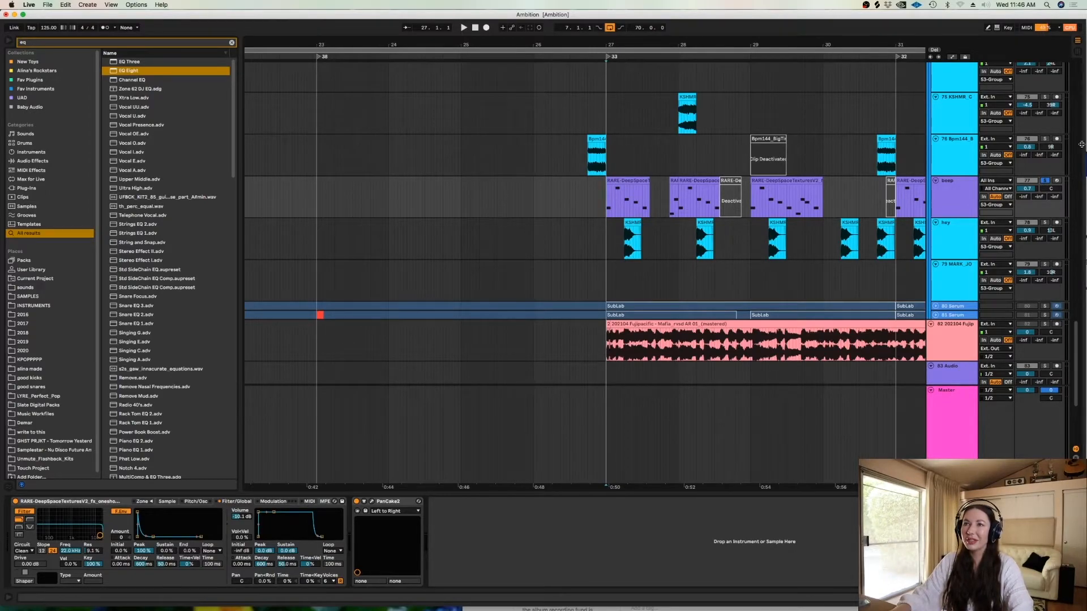
key("space")
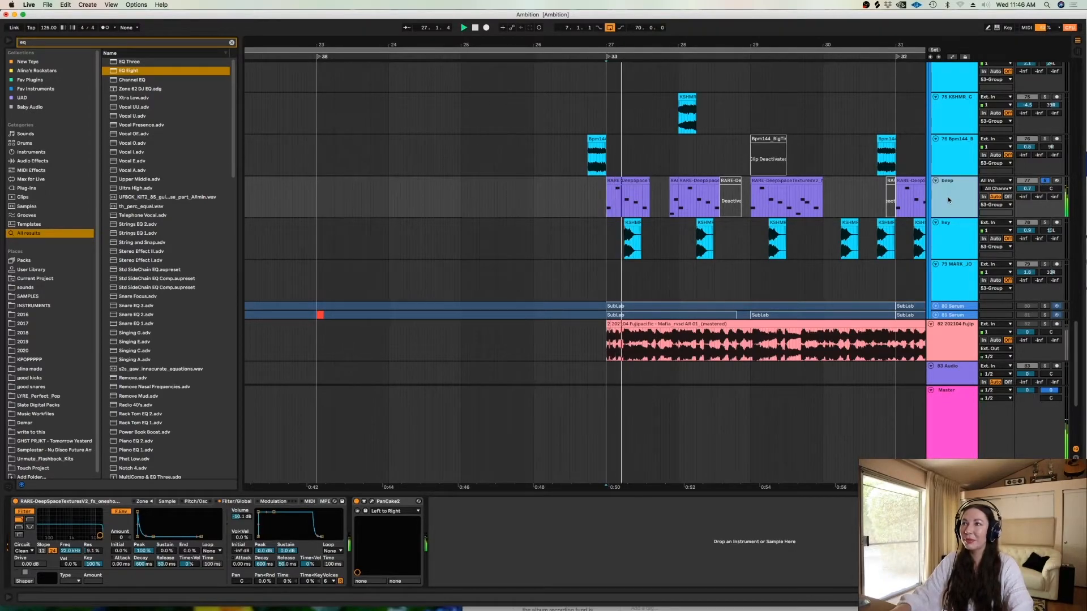
left_click(167, 501)
key("space")
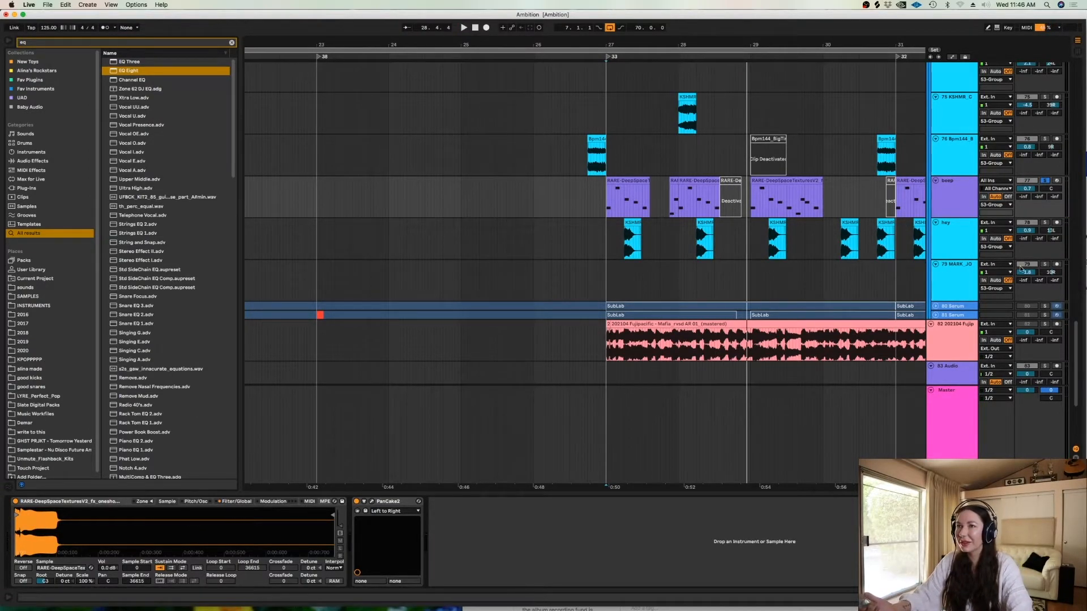
left_click(1045, 181)
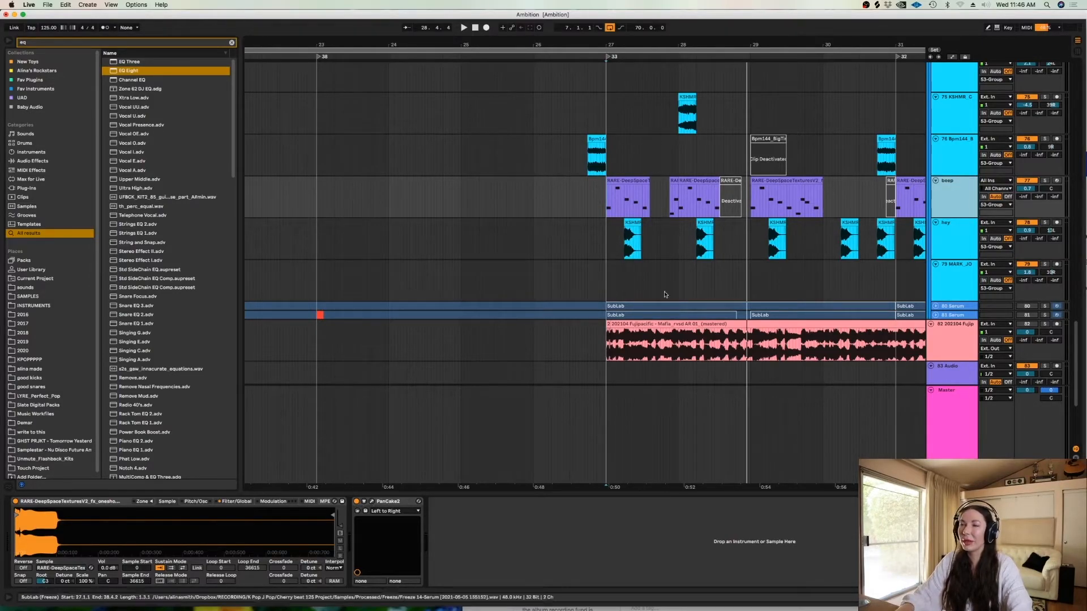
- Audition the hey track's clips from 27.1.3
left_click(617, 249)
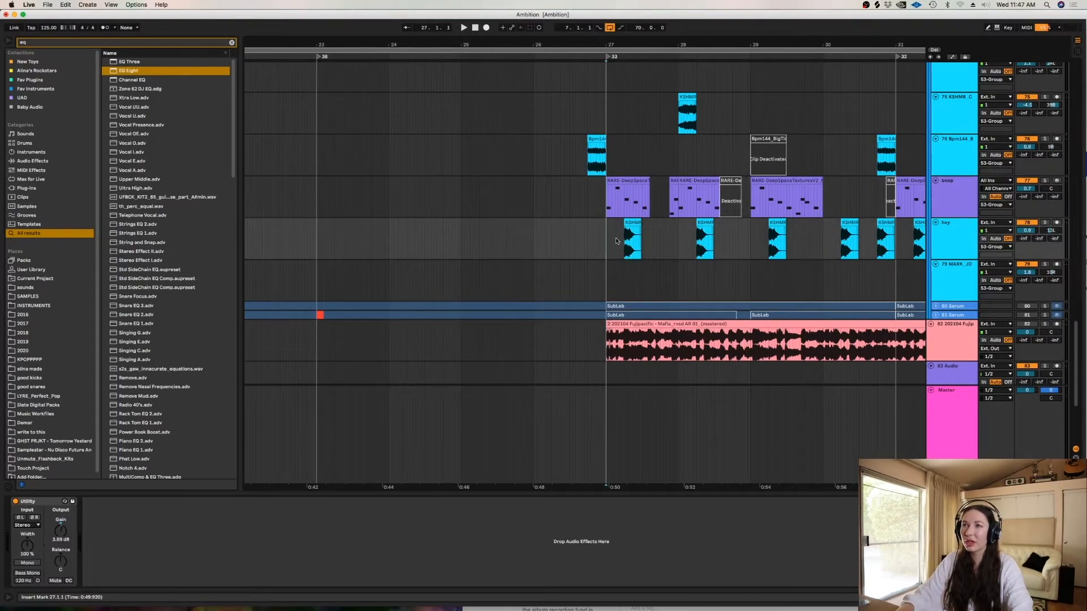
left_click(615, 240)
key("space")
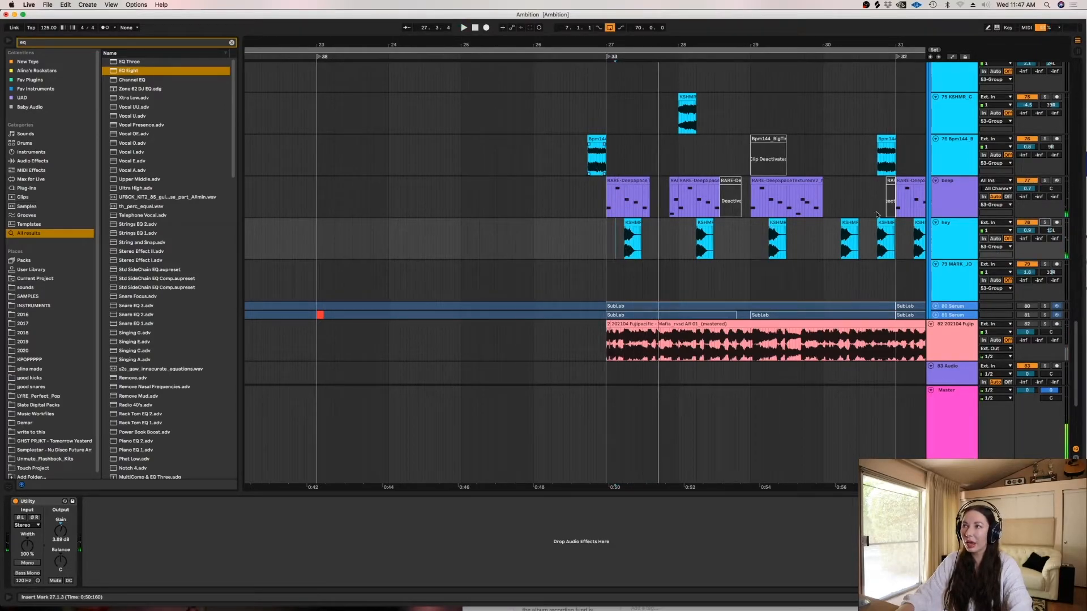
- Audition the 76 Bpm144 track soloed from 26.3.3 and unsolo it
left_click(581, 166)
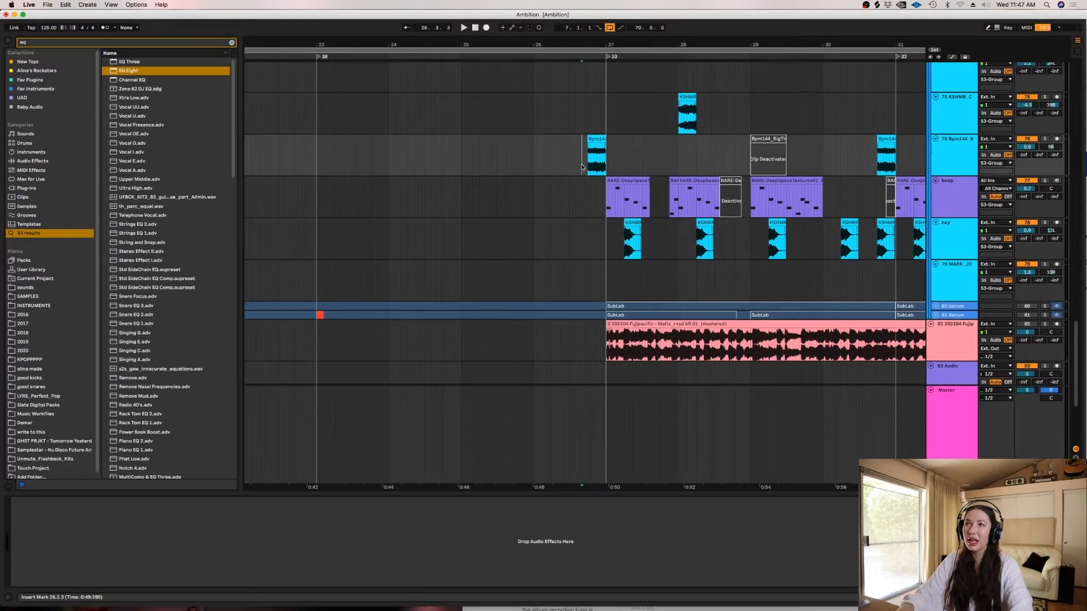
left_click(1045, 139)
key("space")
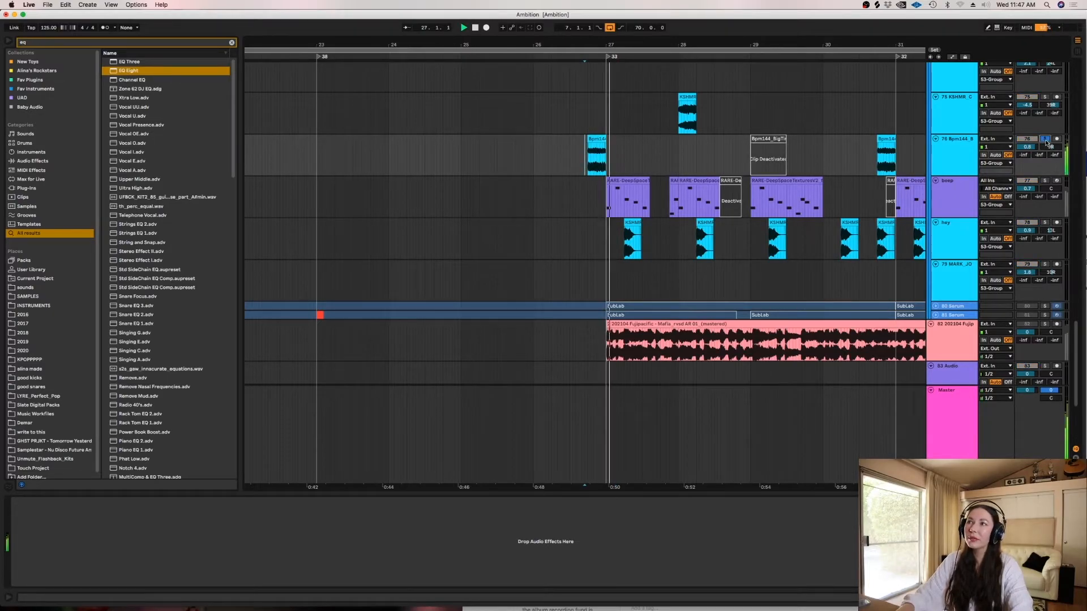
left_click(1045, 139)
- Set the fixed grid to 1 Bar, play the full mix from bar 26, and bring the percussion tracks into view
left_click(547, 158)
key("space")
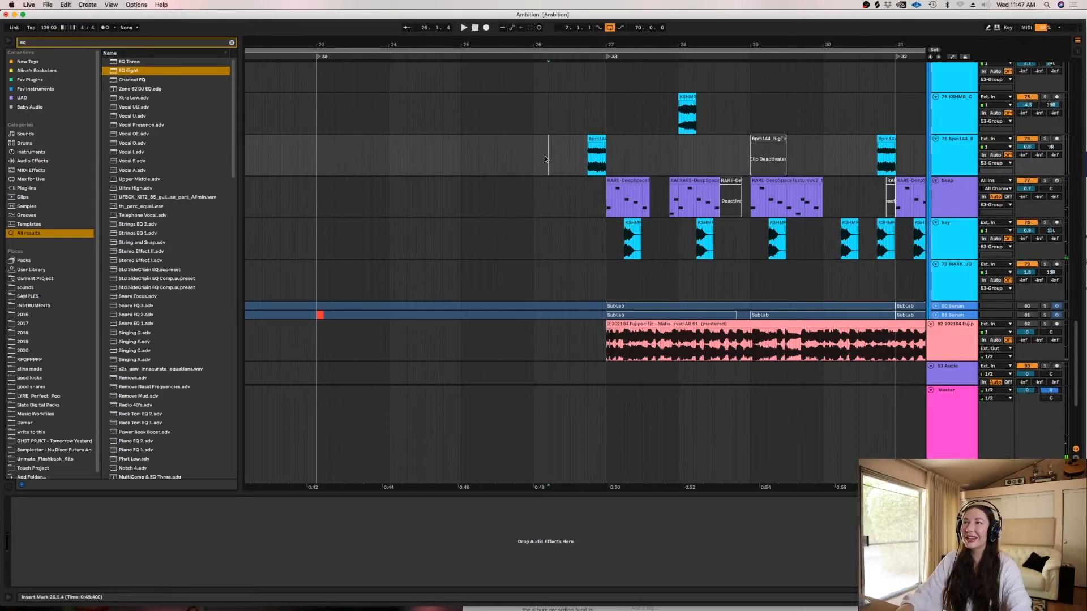
right_click(532, 158)
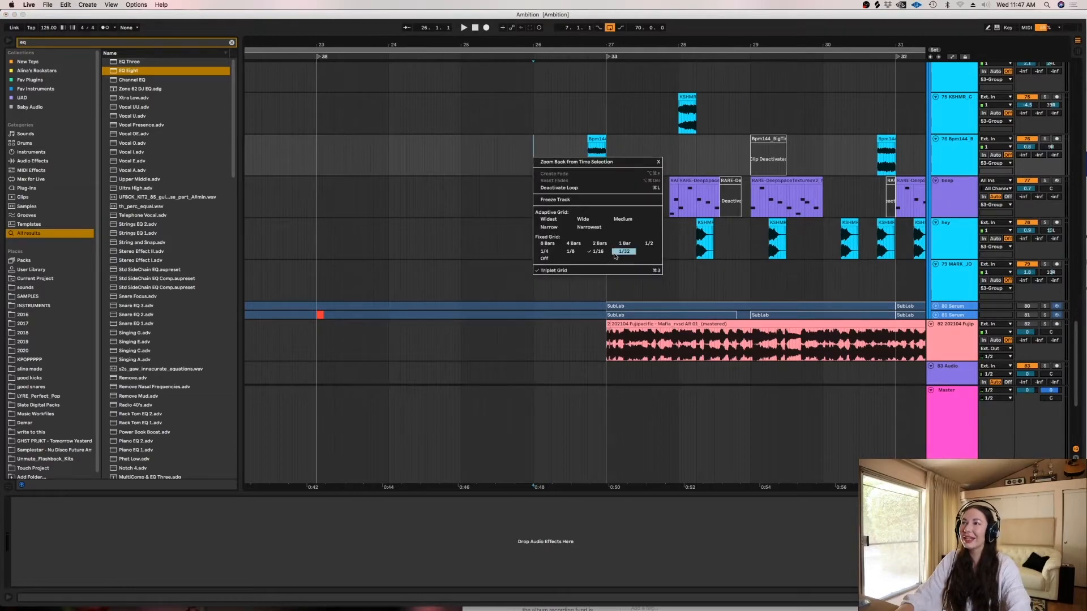
left_click(625, 244)
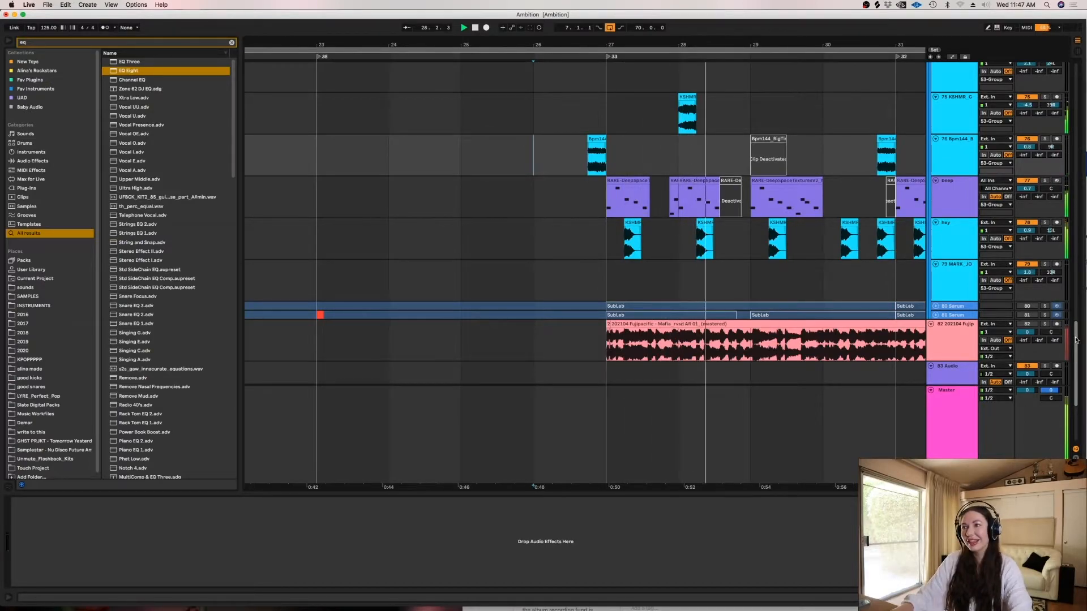
left_click_drag(1076, 340, 1060, 286)
scroll(1060, 286, "up", 2)
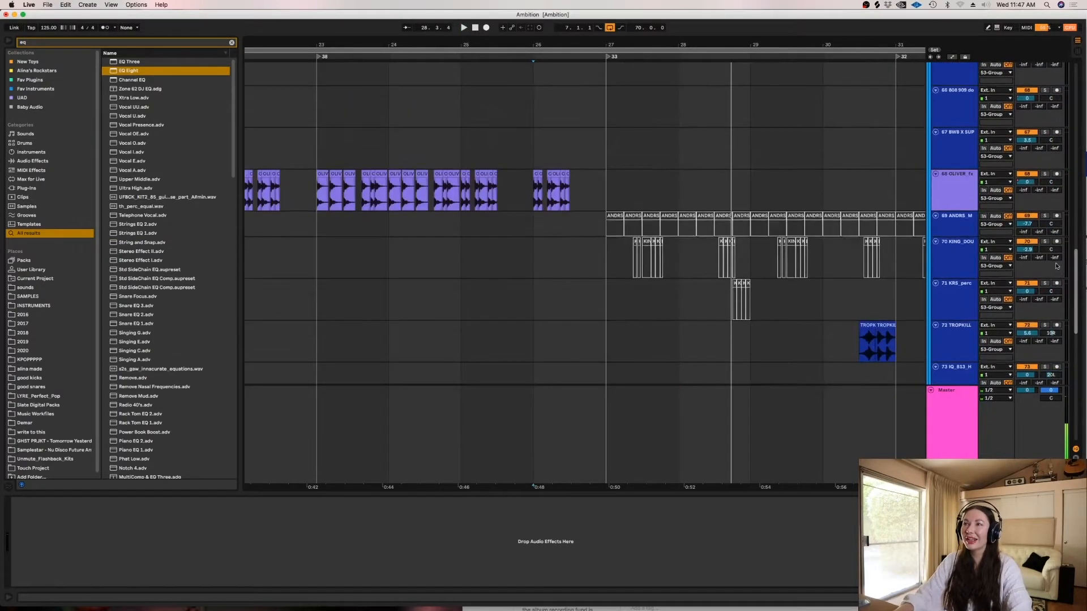
- Audition the 72 TROPKILL track and the 55 EM_122 track soloed from the middle of bar 30
left_click(858, 285)
left_click(1045, 265)
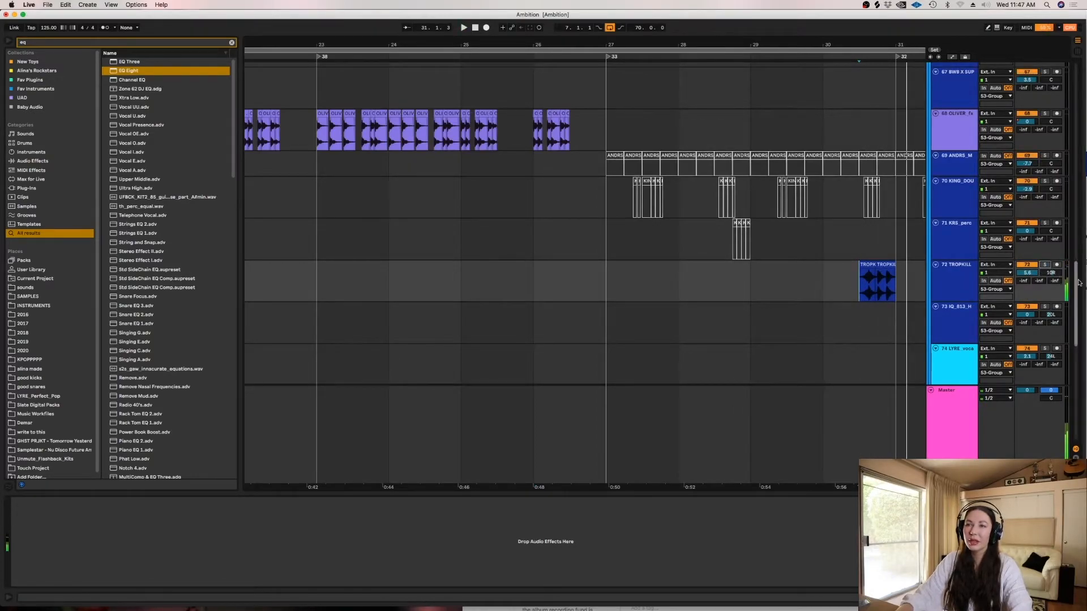
scroll(952, 223, "up", 15)
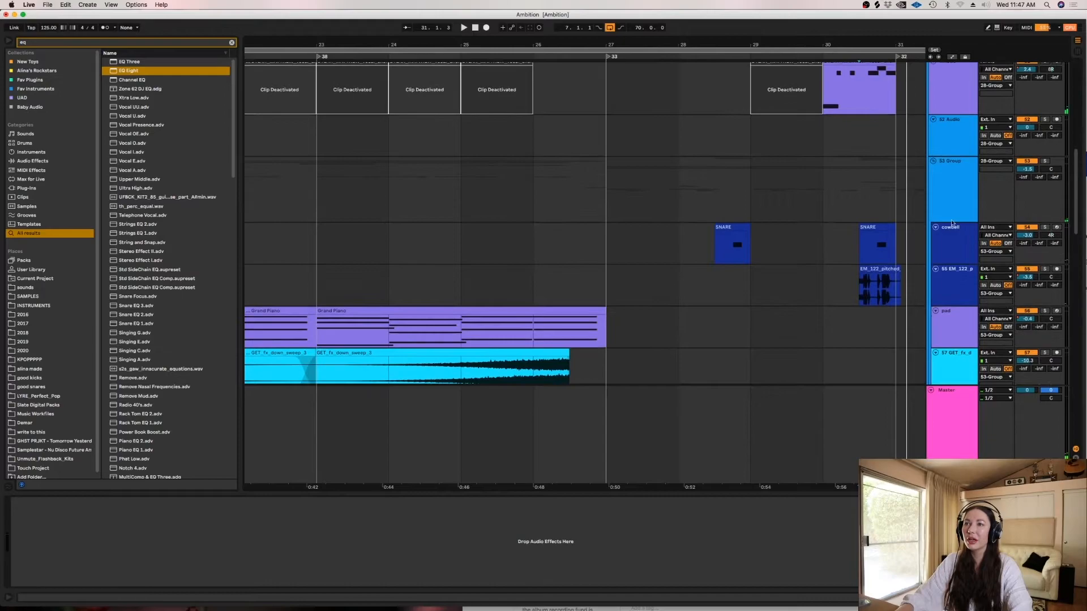
left_click(855, 287)
key("space")
left_click(1046, 270)
- Play the mix from the cowbell clip in bar 28 and set the cowbell track's volume to 0.4 dB
left_click(714, 242)
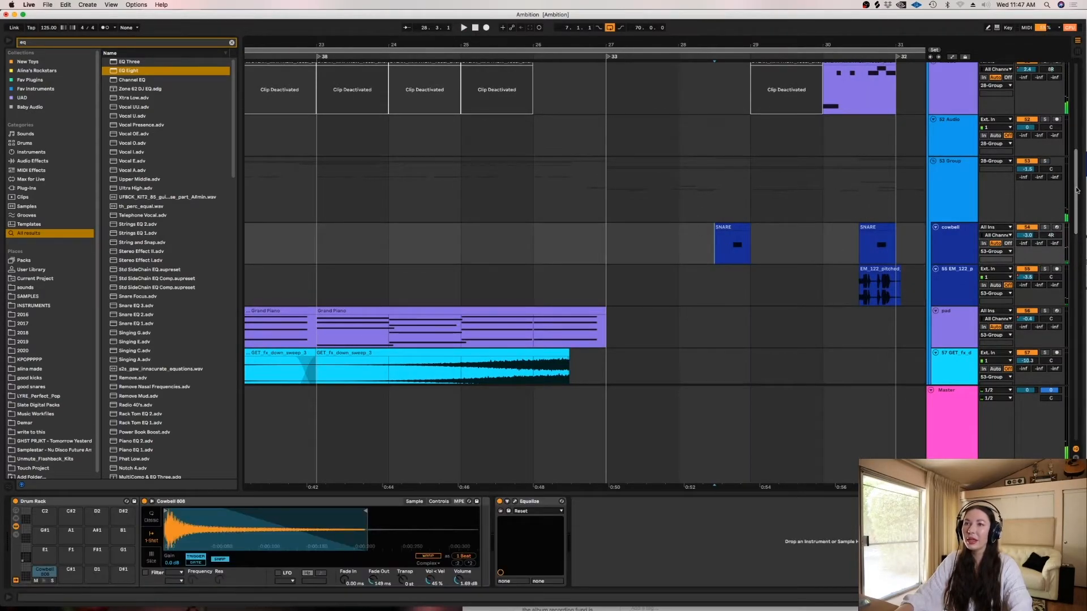
key("space")
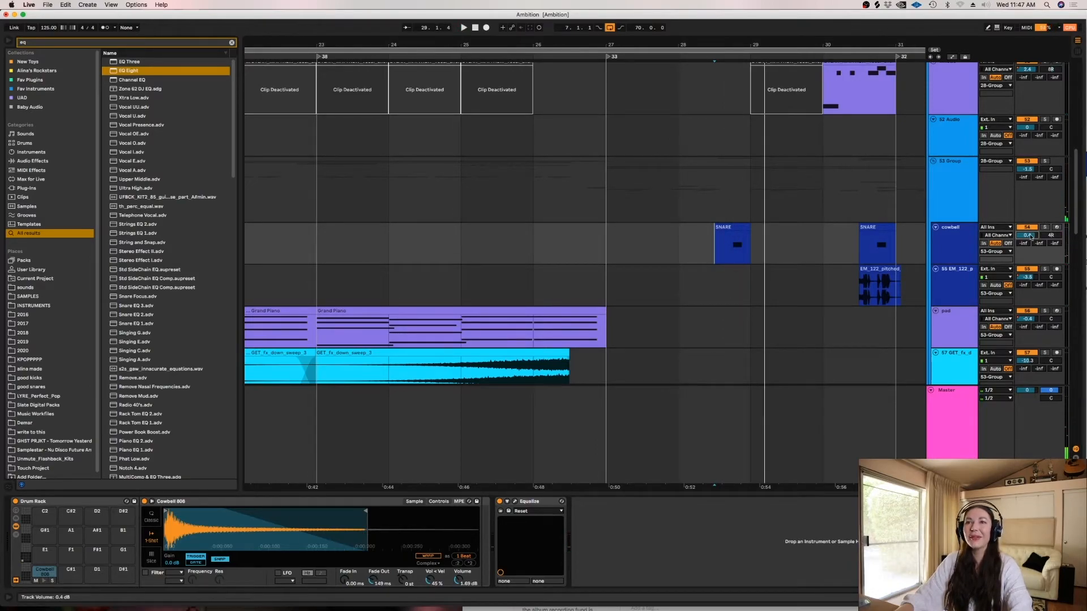
- Set the fixed grid to 1/8 and play the cowbell clip in the mix from 28.3.3
right_click(683, 266)
left_click(746, 362)
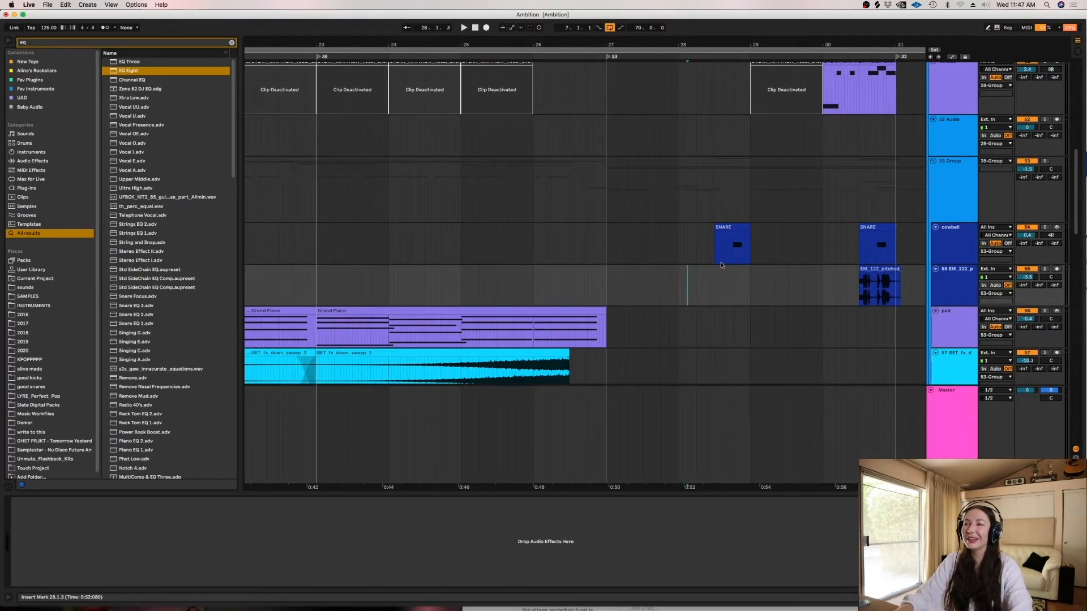
left_click(723, 258)
right_click(706, 257)
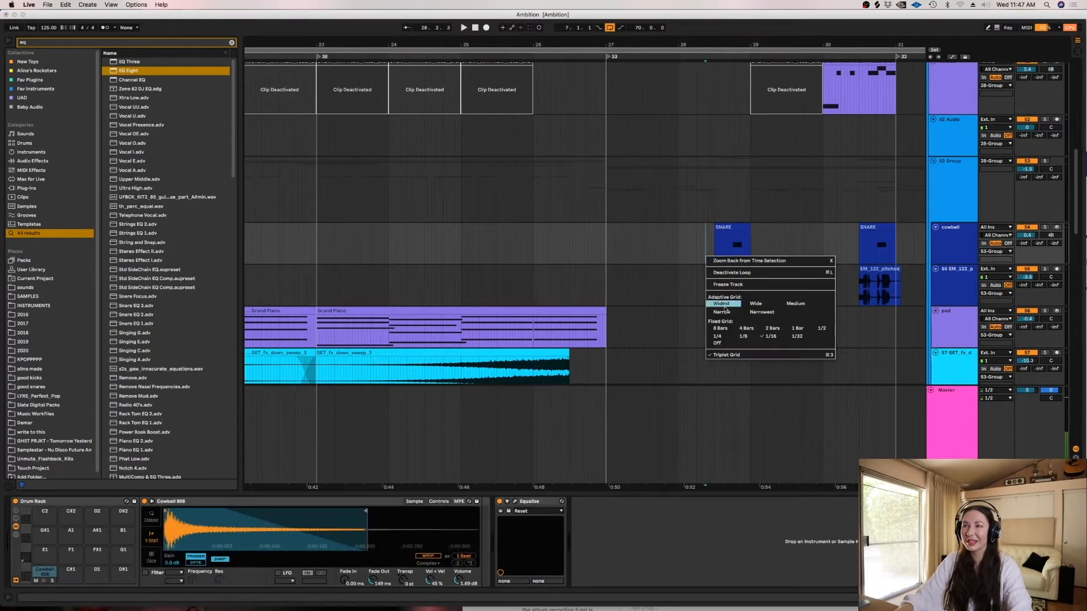
left_click(748, 336)
key("space")
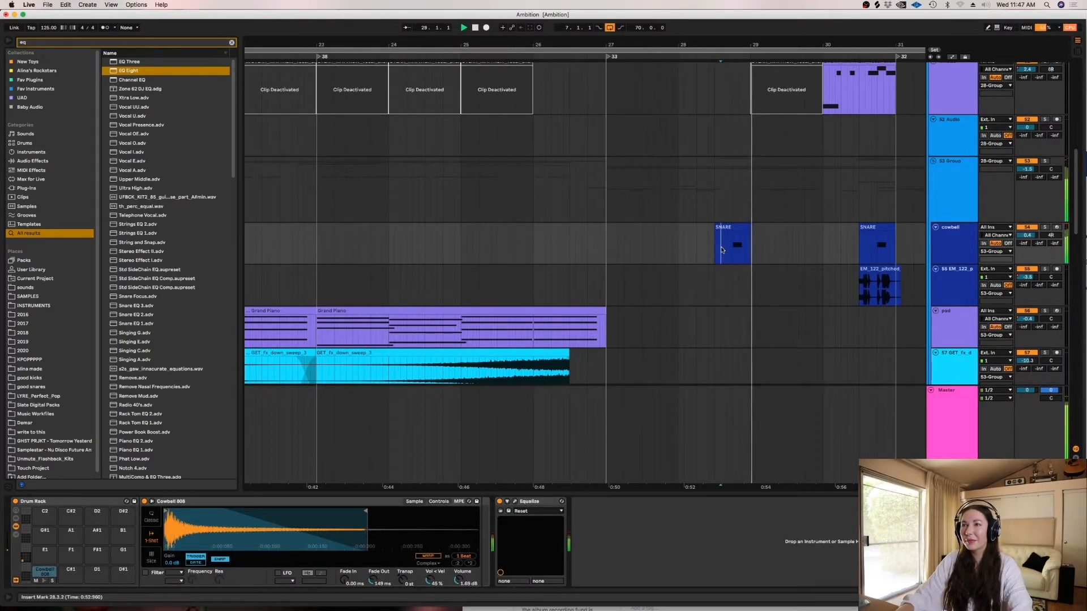
- Show the whistle track's device chain from its deactivated clip in bar 29
scroll(1061, 149, "up", 6)
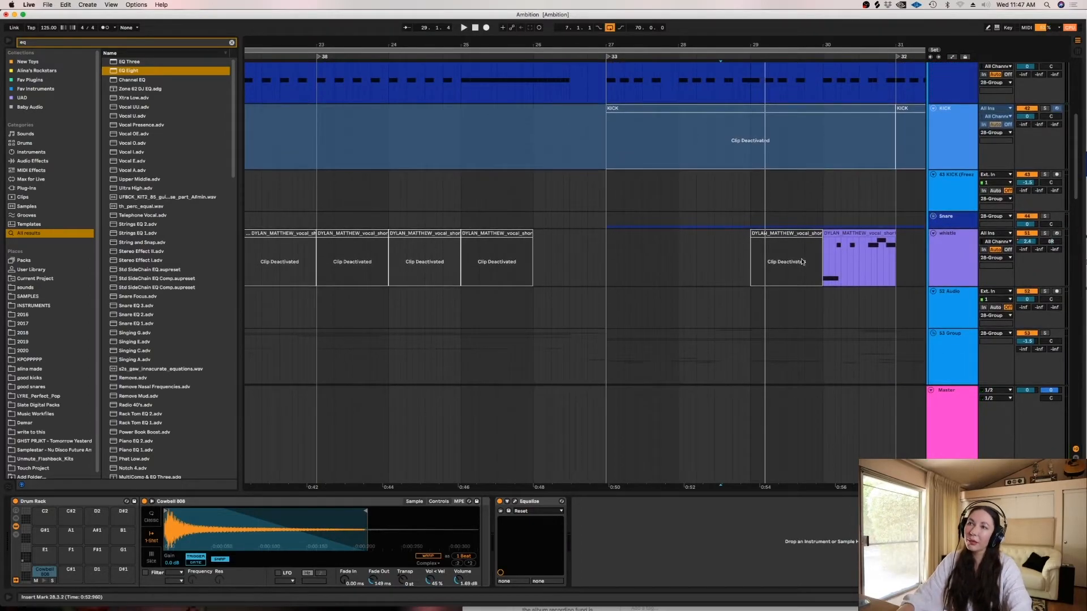
left_click_drag(820, 485, 750, 492)
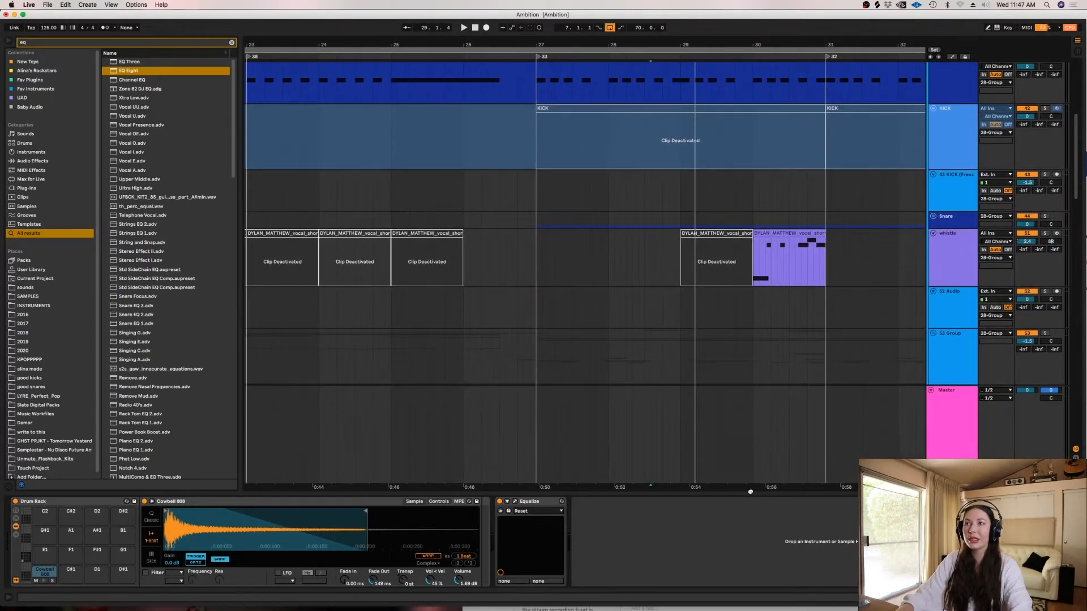
left_click(741, 250)
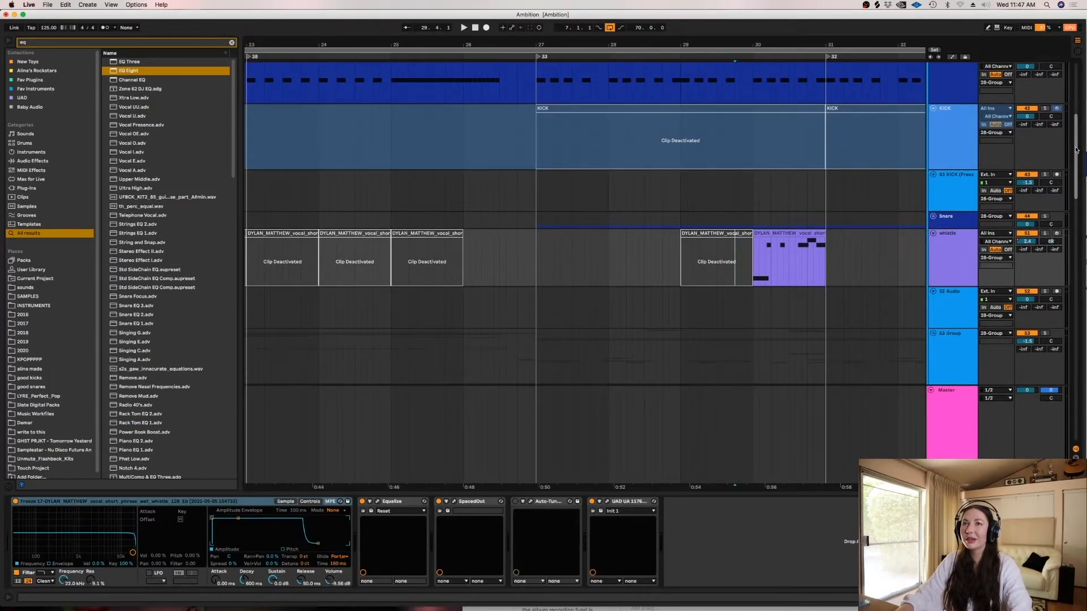
- Set the Cowbell 808 sample's volume to 5.14 dB and the cowbell track's volume to 0 dB, checking them in playback
scroll(1065, 100, "up", 8)
scroll(1067, 96, "up", 1)
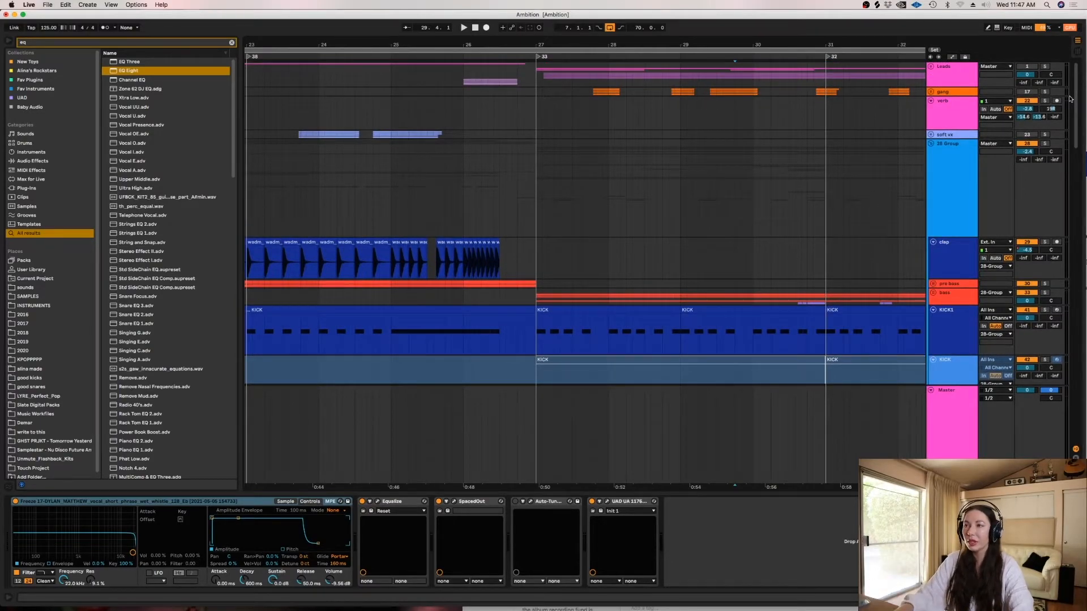
left_click_drag(1073, 74, 1046, 114)
scroll(1044, 119, "down", 5)
scroll(1041, 135, "up", 5)
scroll(1036, 150, "down", 5)
scroll(1034, 153, "down", 3)
left_click(650, 229)
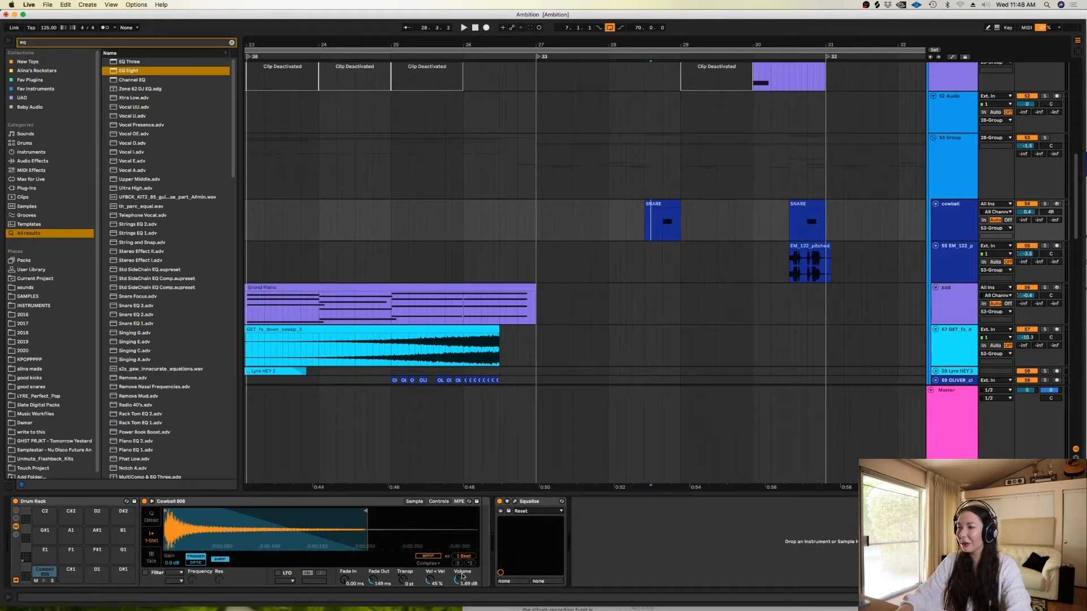
key("space")
key("space")
left_click_drag(1028, 211, 1027, 215)
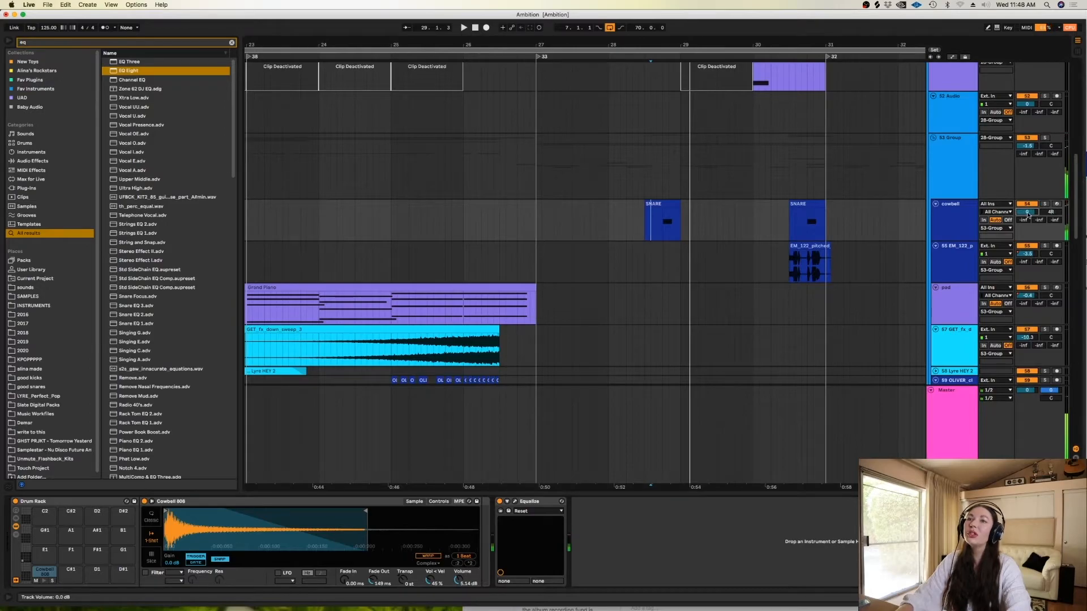
- Reopen the 28 Group and play the mix from the middle of bar 29 to hear the whistle clip in bar 30
left_click(619, 152)
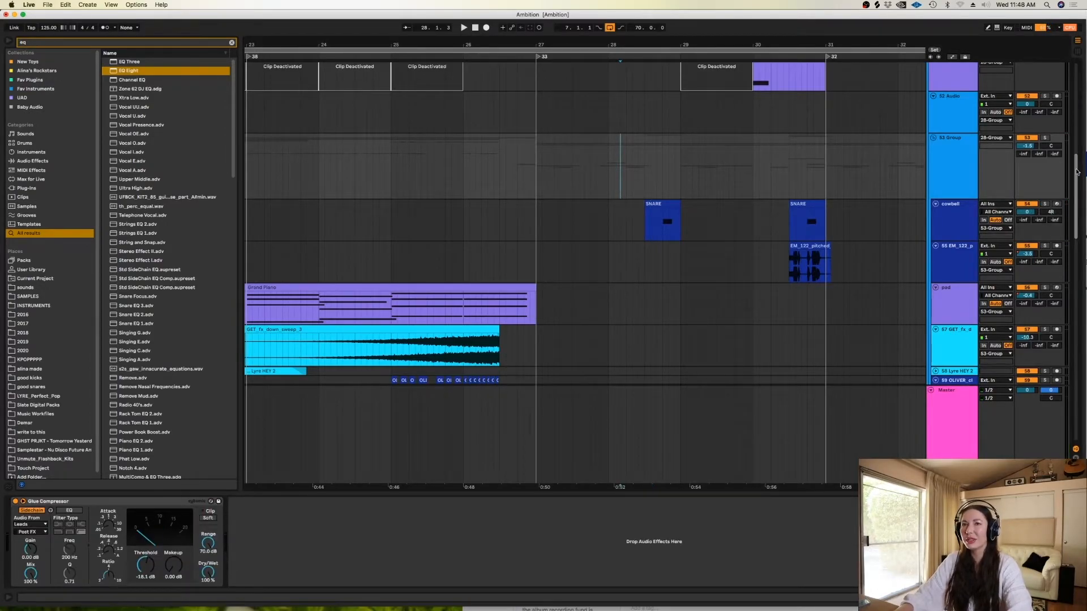
scroll(1068, 129, "up", 5)
scroll(1068, 129, "up", 1)
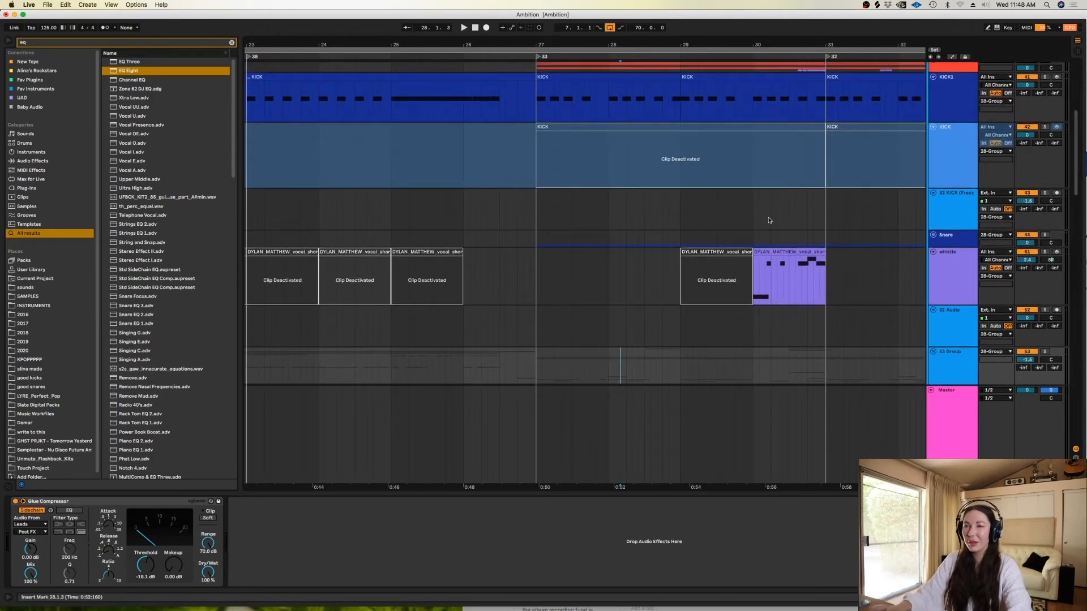
left_click(747, 278)
key("minus")
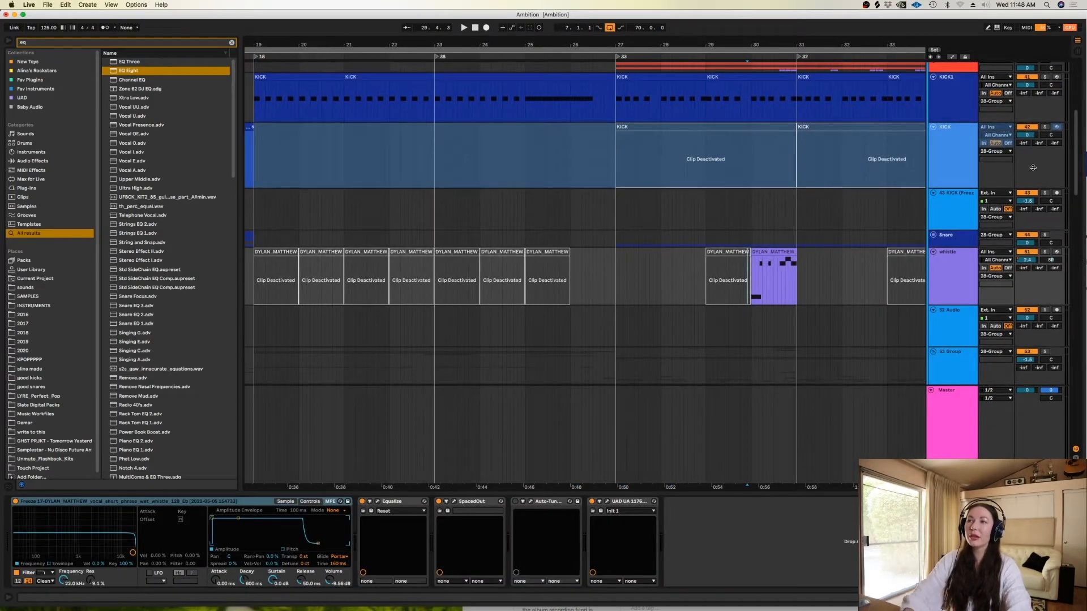
left_click_drag(1076, 145, 1053, 53)
double_click(734, 174)
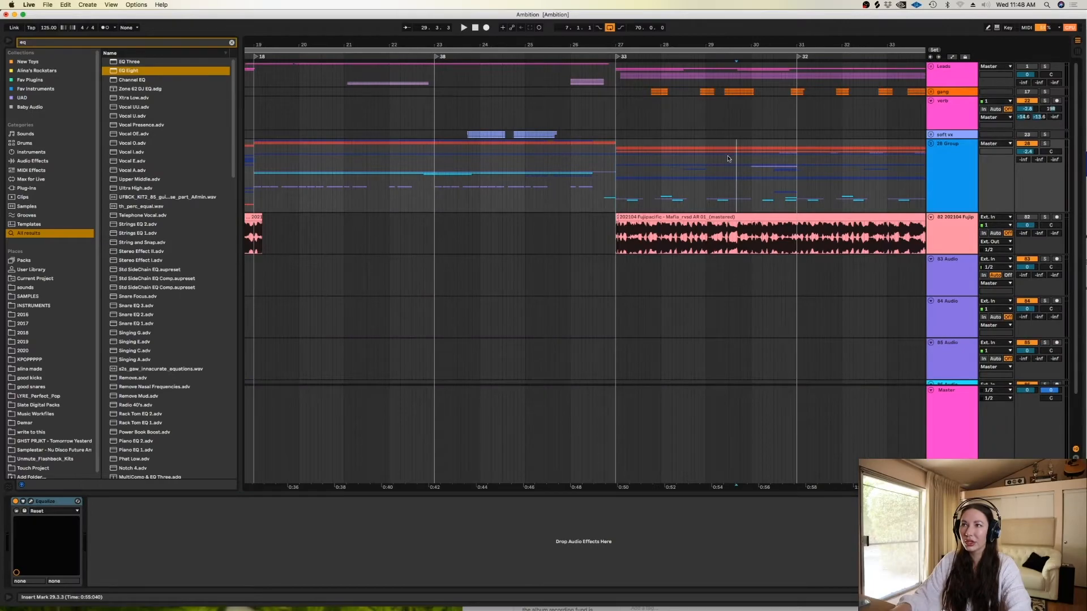
left_click(931, 144)
left_click_drag(1076, 111, 1077, 179)
left_click(738, 169)
key("space")
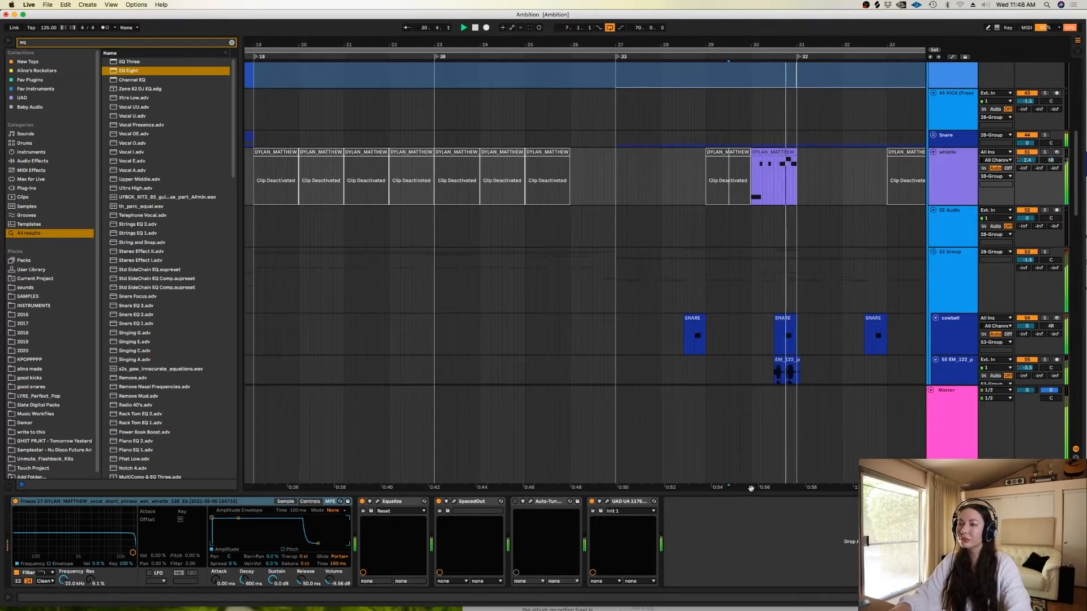
key("space")
- Set the fixed grid to 1/2 for the arrangement just before bar 35
left_click_drag(750, 489, 607, 490)
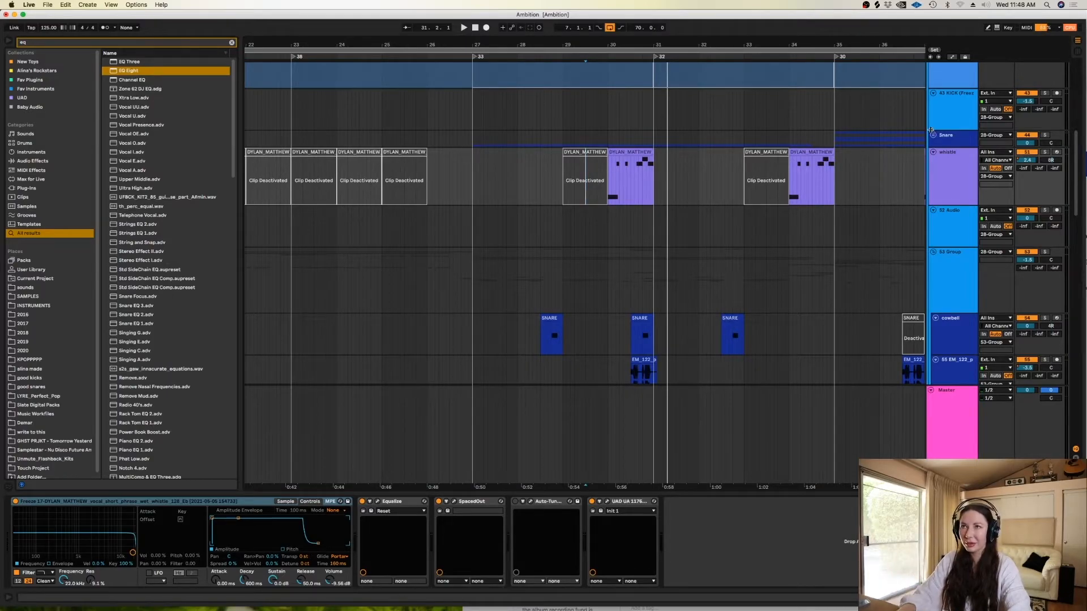
scroll(755, 470, "right", 5)
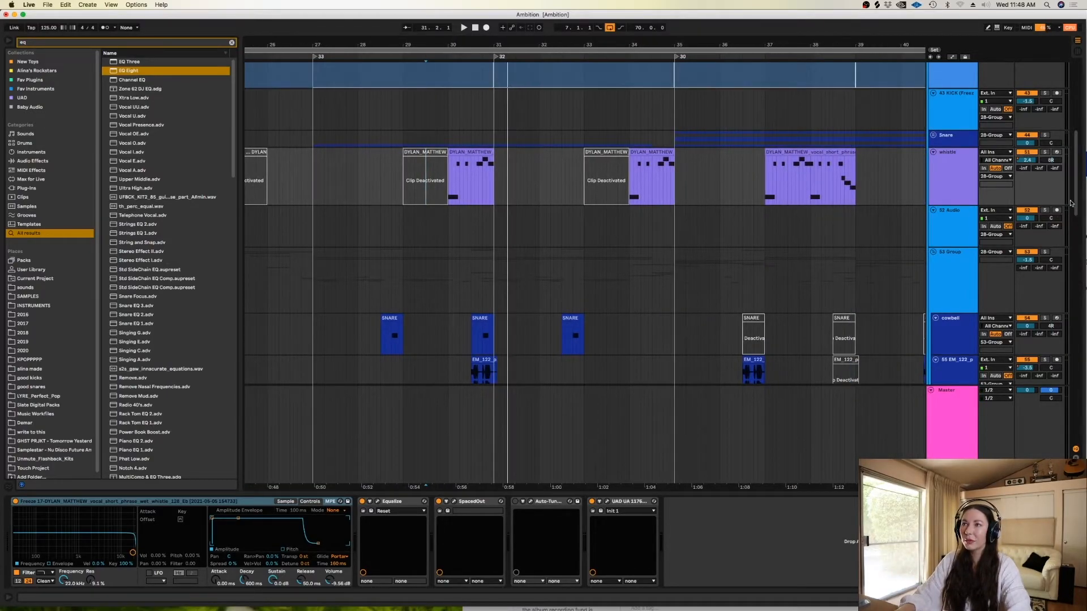
scroll(1071, 391, "down", 10)
scroll(1071, 391, "up", 15)
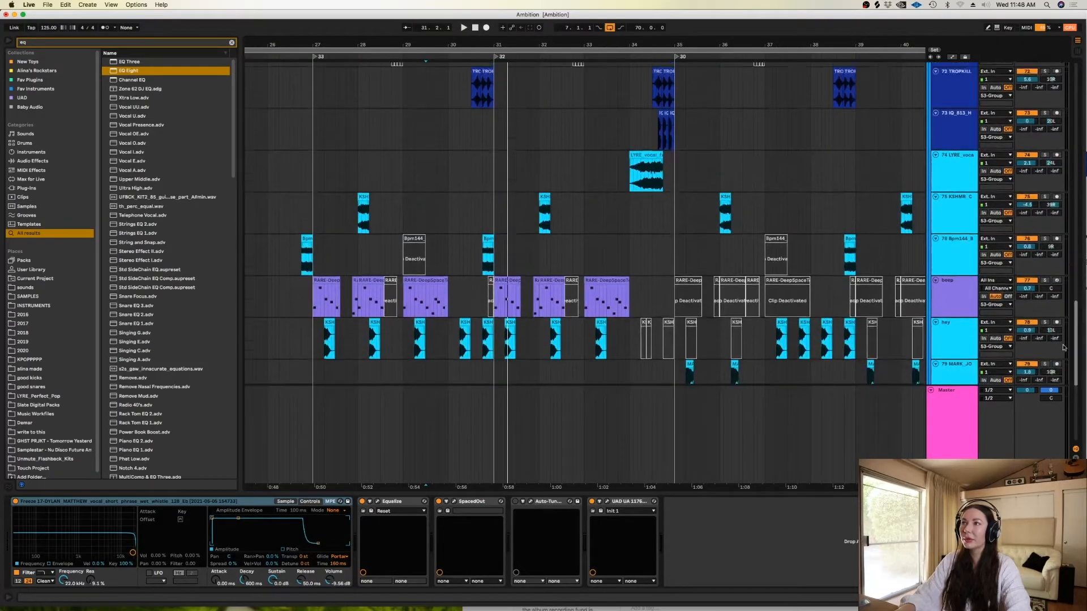
left_click(627, 268)
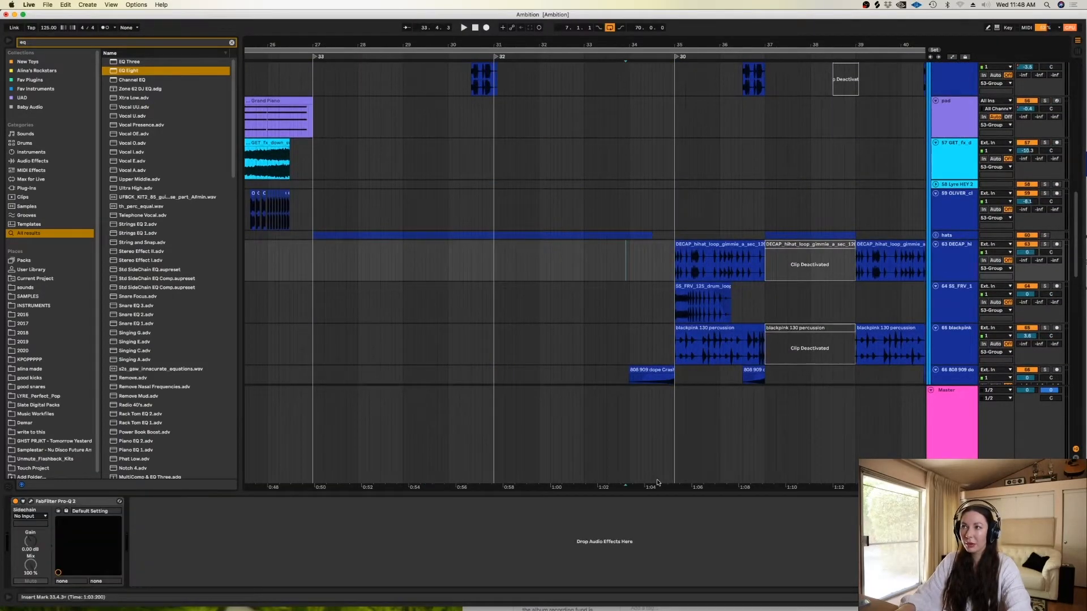
scroll(743, 220, "right", 3)
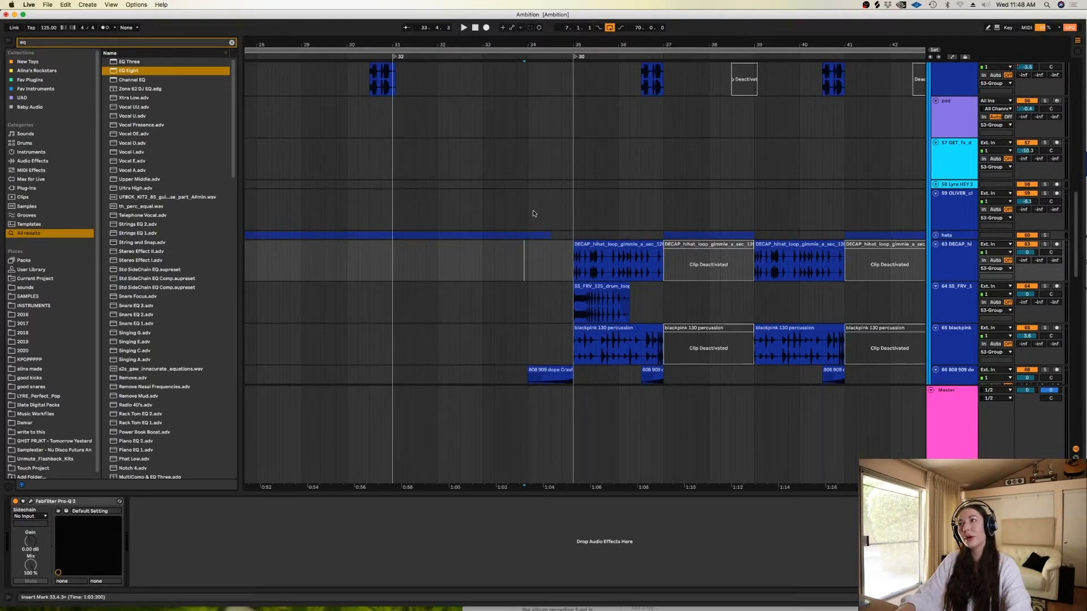
left_click(547, 211)
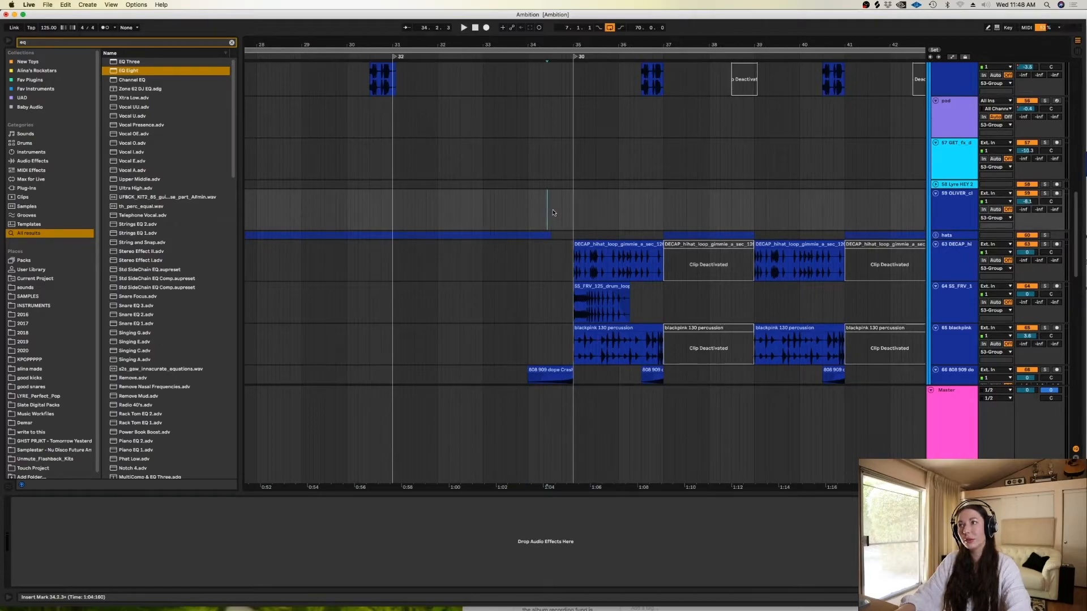
right_click(552, 212)
left_click(547, 211)
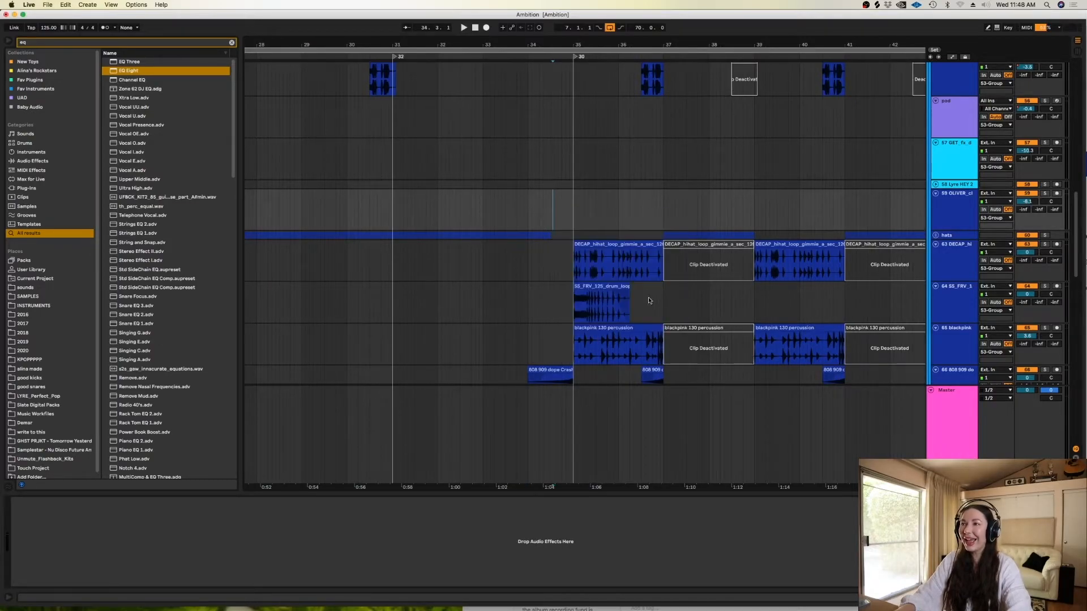
right_click(539, 207)
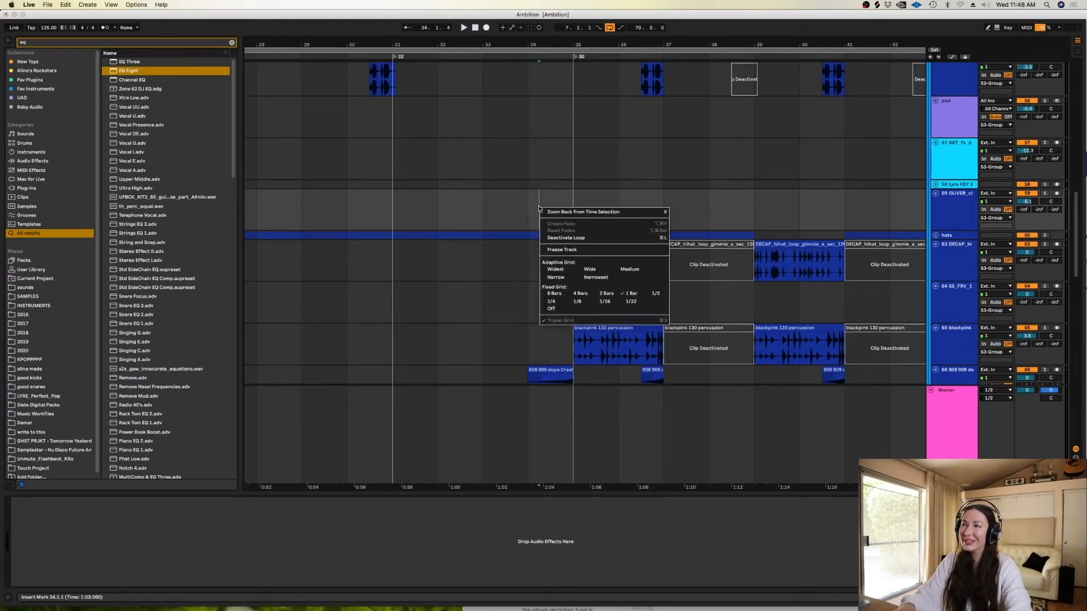
left_click(656, 295)
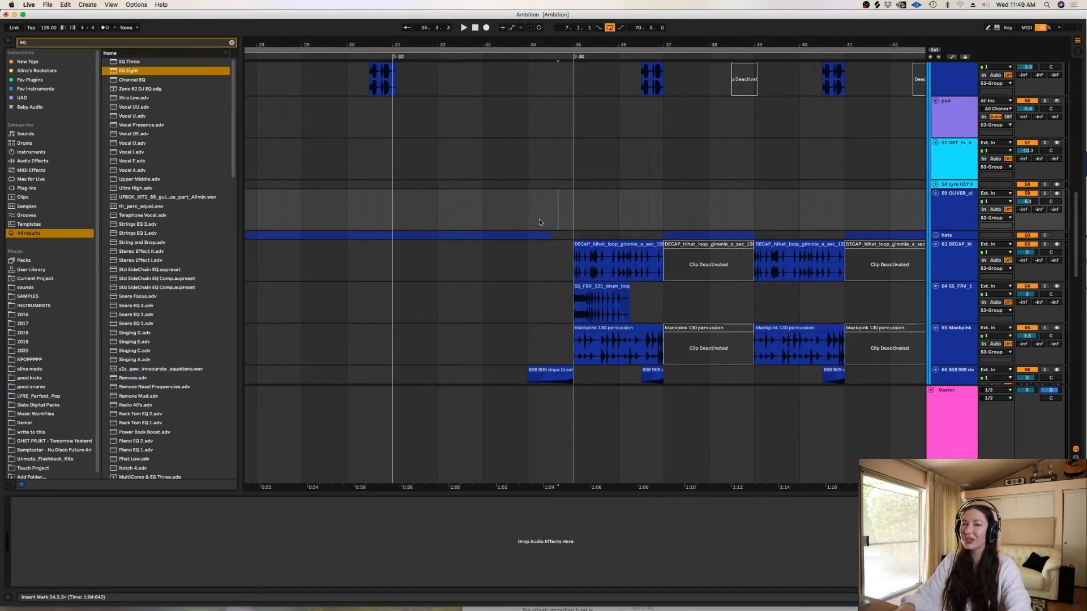
- Audition the mix from 34.3.3 and again from 38.3.3, selecting the span 37.1.1 to 39.1.1 in between
key("space")
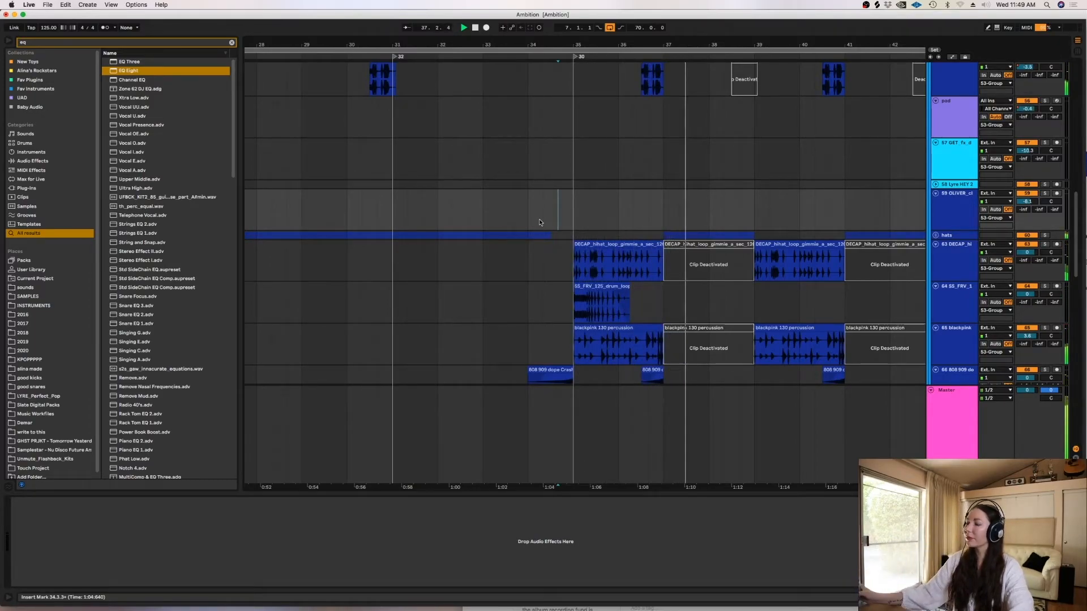
key("space")
left_click_drag(573, 213, 750, 205)
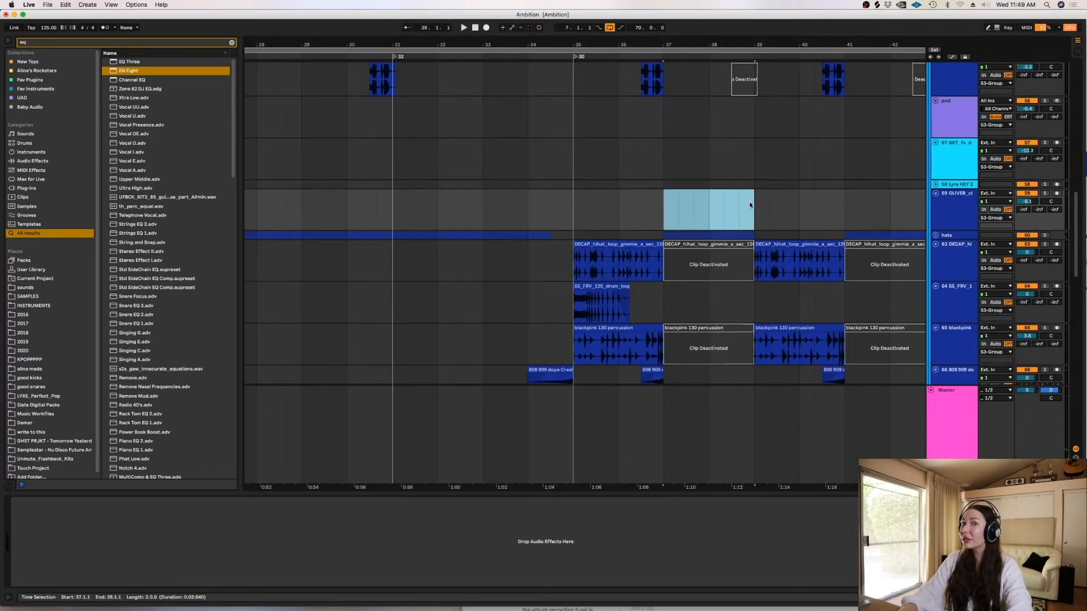
left_click(738, 215)
key("space")
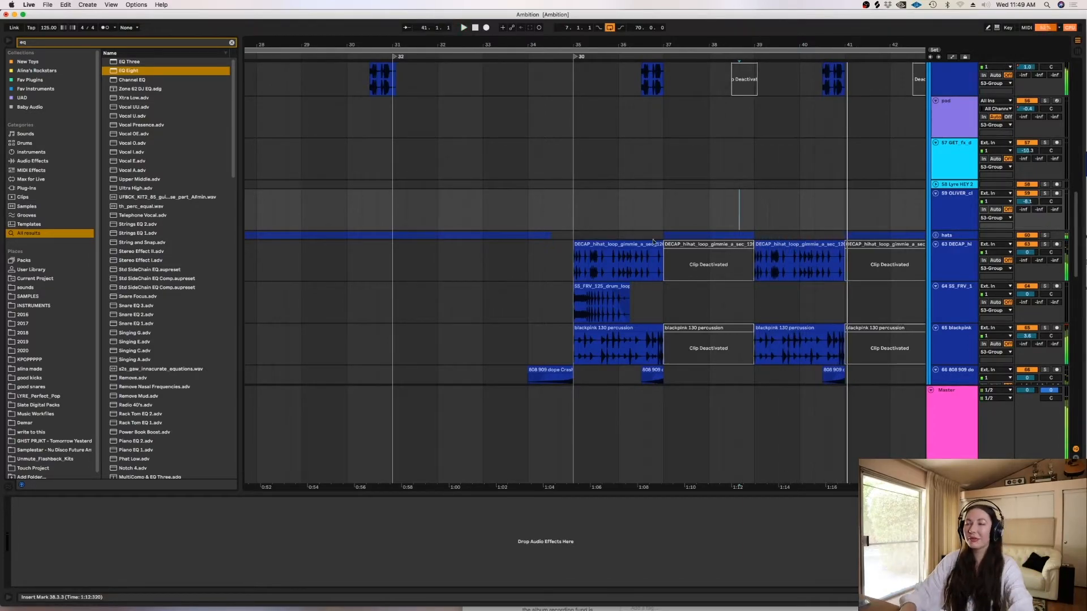
key("space")
- Unfold the Snare group and audition it soloed from 35.1.1
scroll(1053, 151, "up", 10)
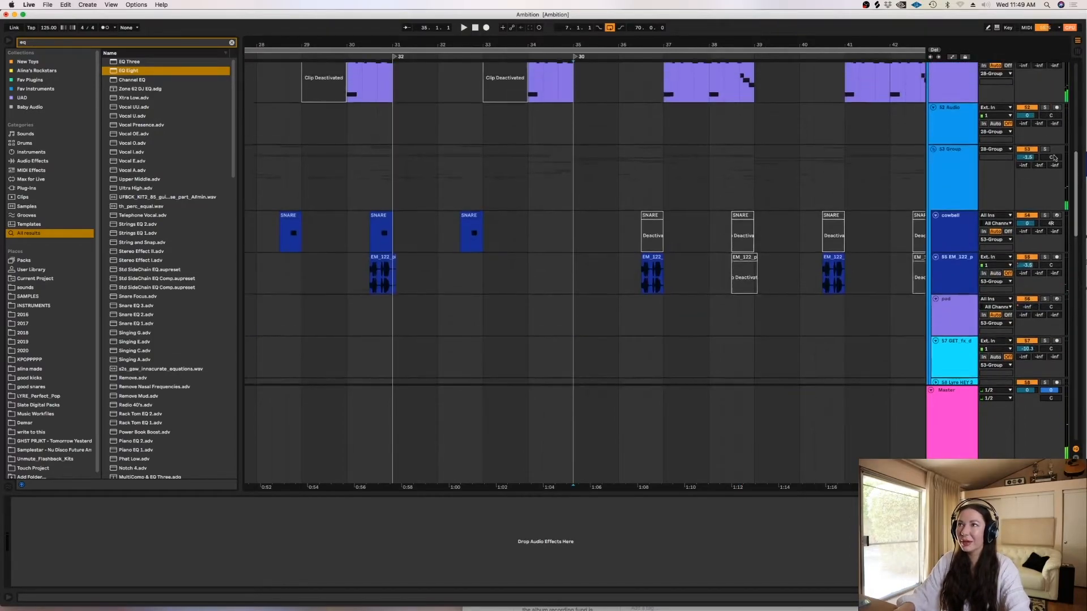
scroll(1054, 152, "up", 6)
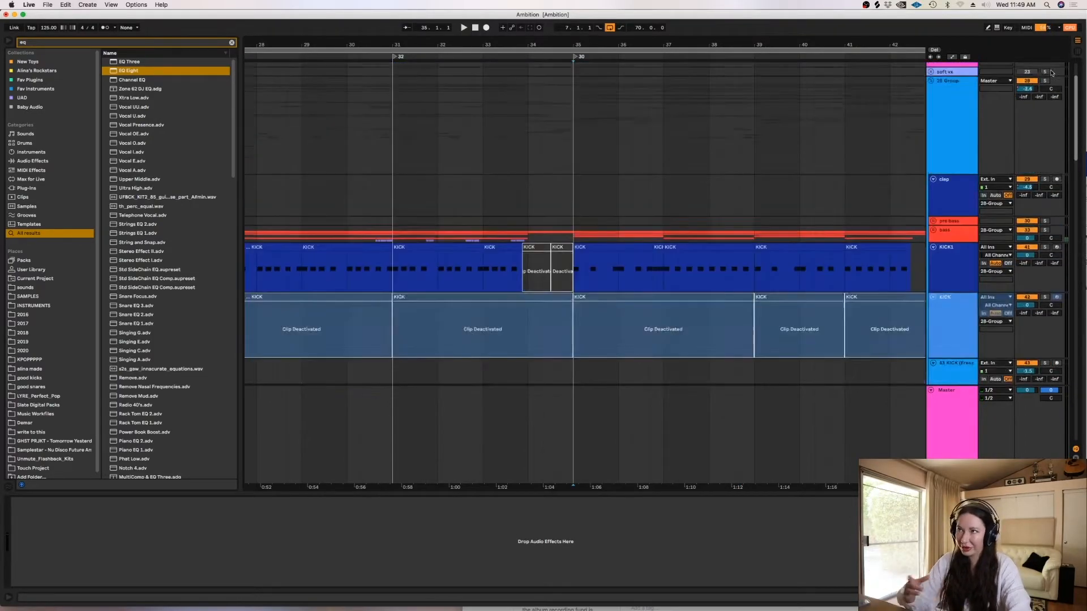
scroll(1050, 116, "down", 2)
left_click(934, 240)
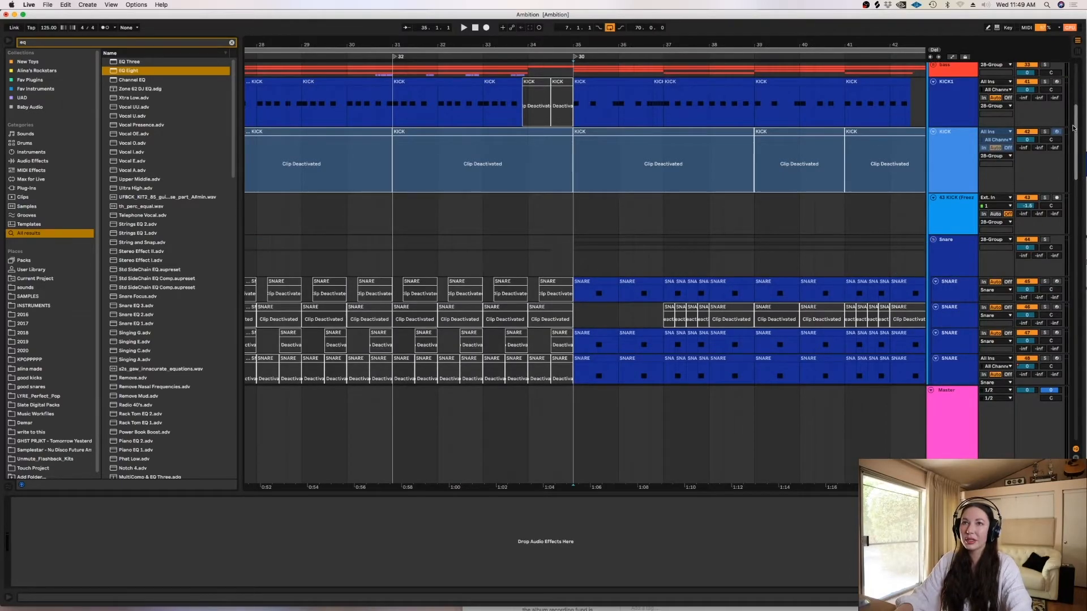
scroll(668, 256, "down", 6)
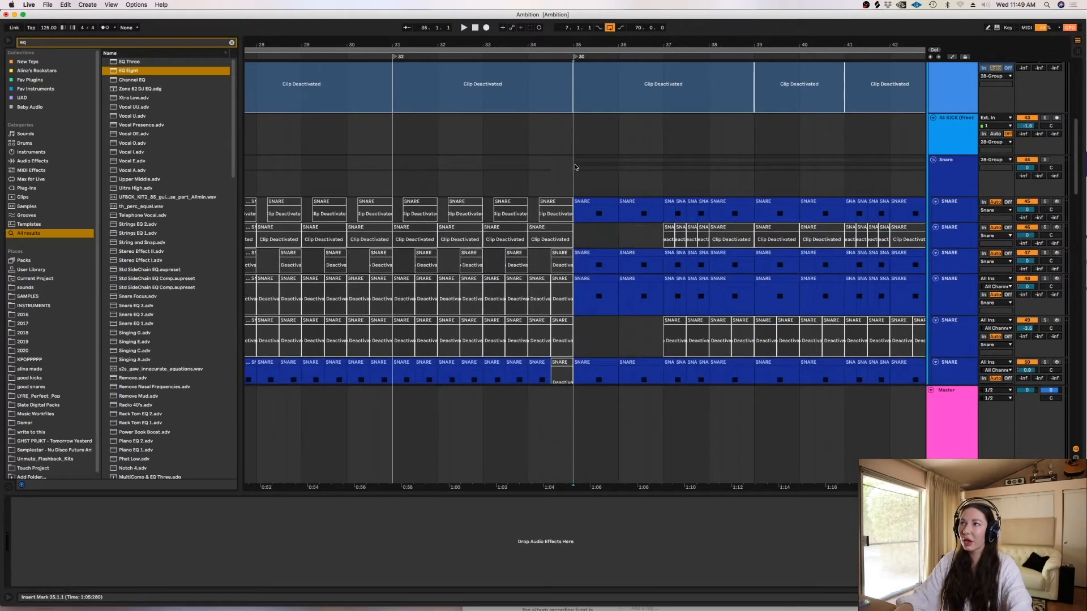
left_click(575, 167)
left_click(1045, 161)
key("space")
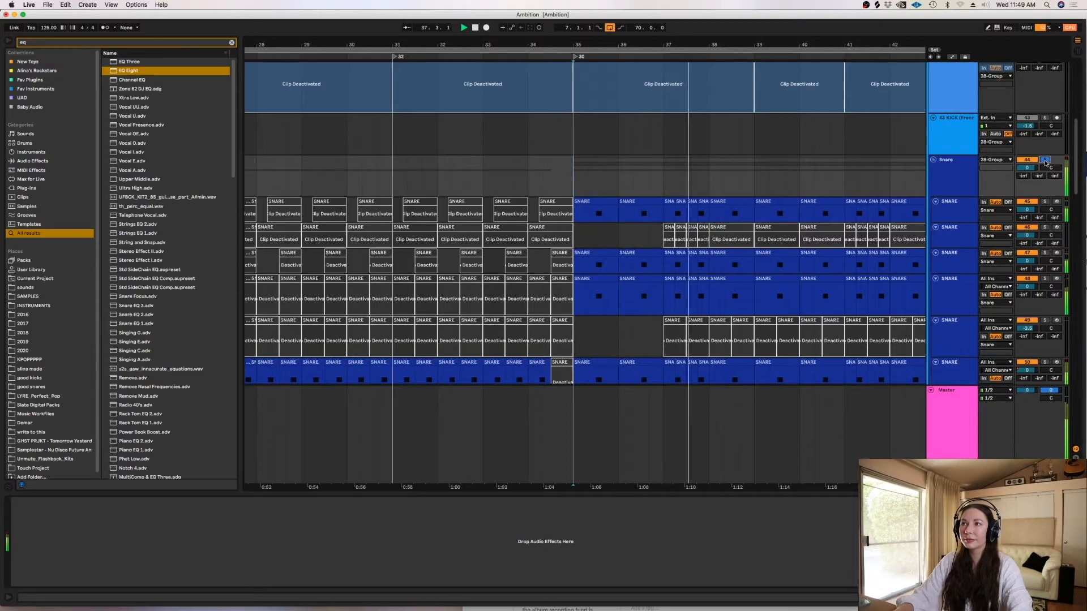
- Turn off the Snare group's solo and fold the group
left_click(1044, 160)
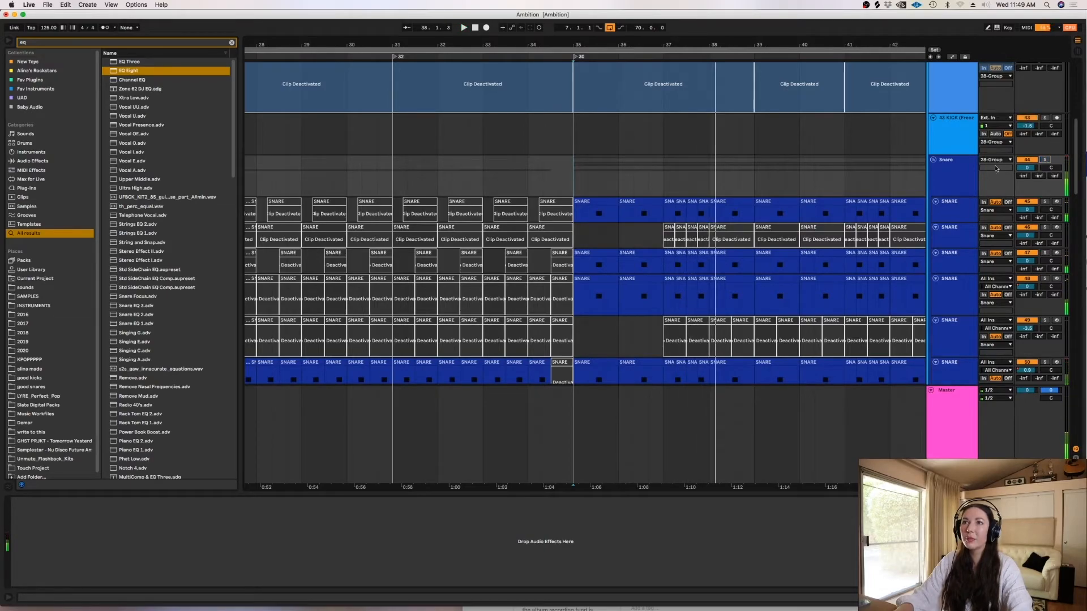
left_click(933, 161)
scroll(1066, 129, "up", 5)
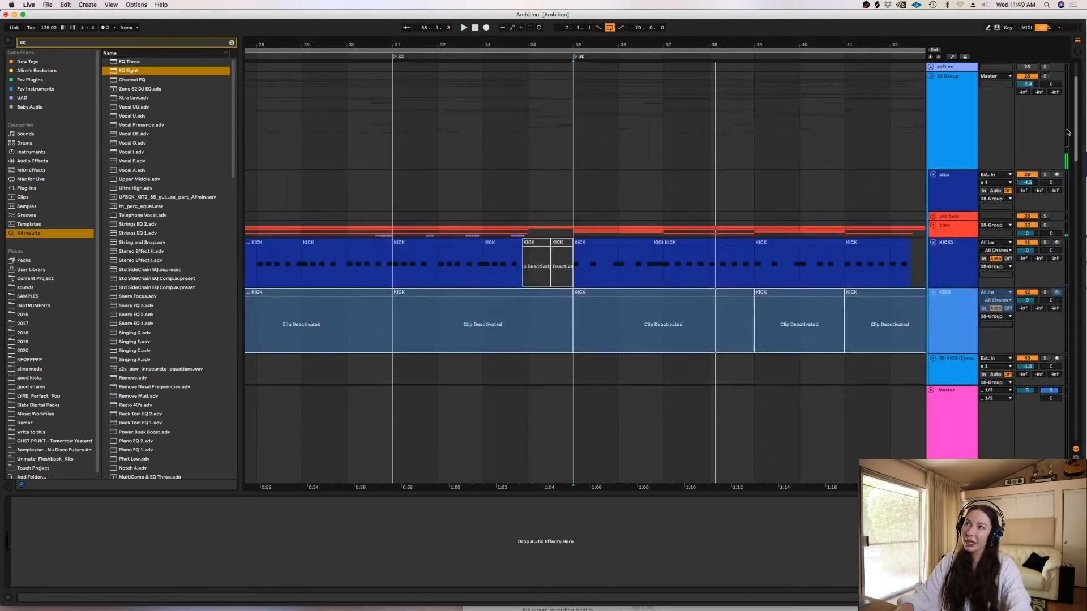
- Show the KICK1 track's devices, audition it soloed from 35.1.1, and turn its solo off again
scroll(1067, 130, "down", 1)
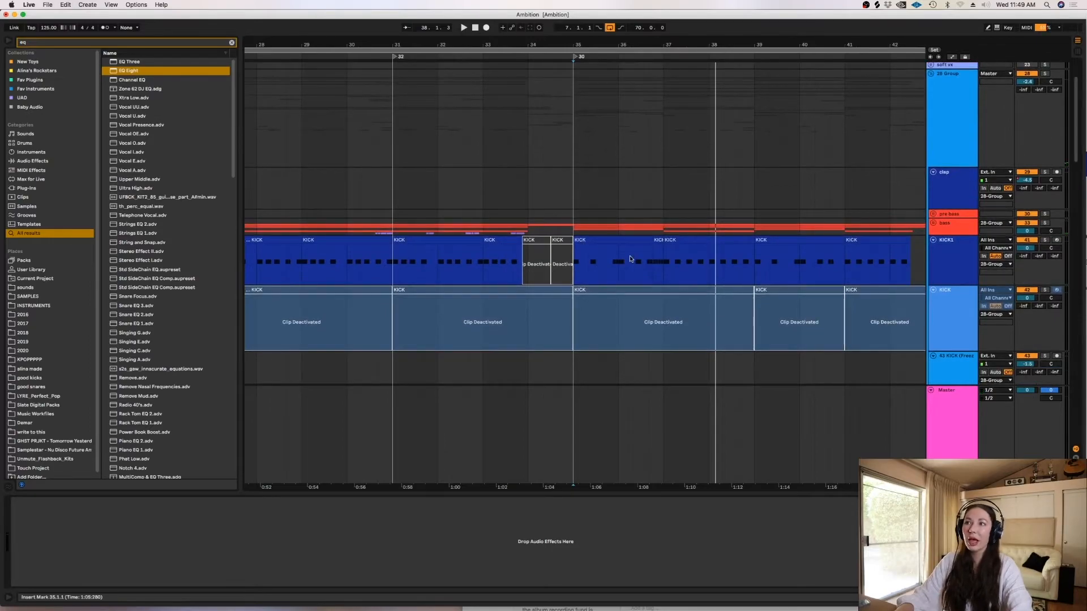
left_click(561, 269)
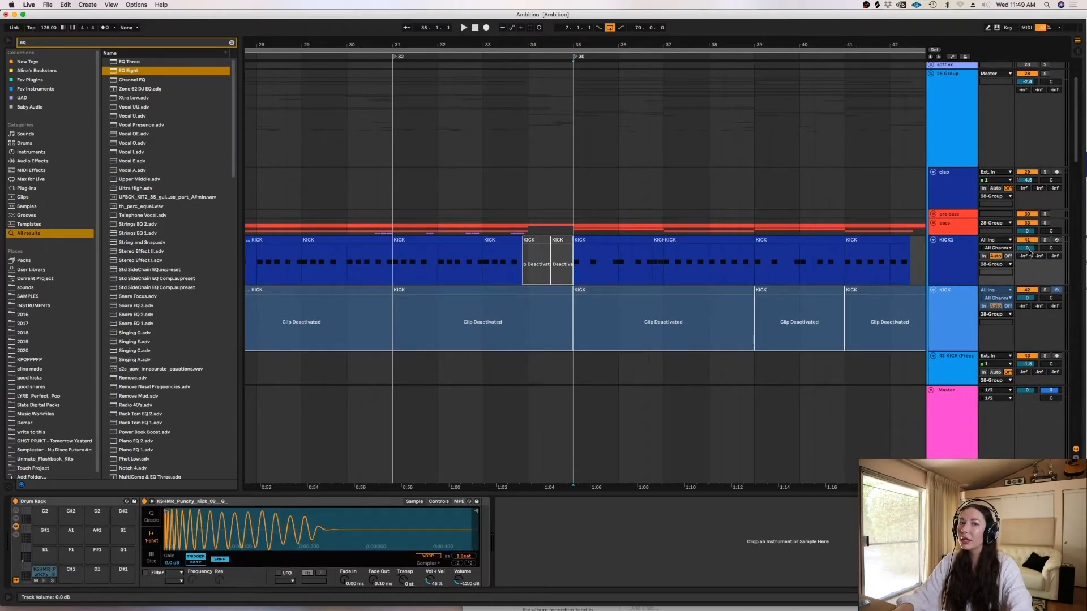
left_click(1046, 240)
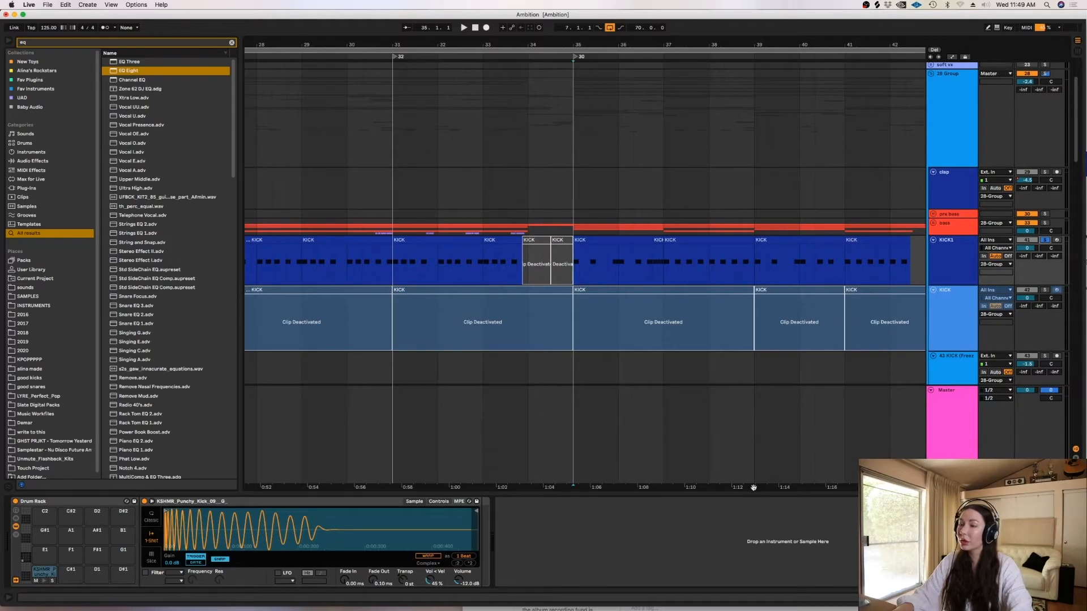
left_click_drag(753, 488, 696, 492)
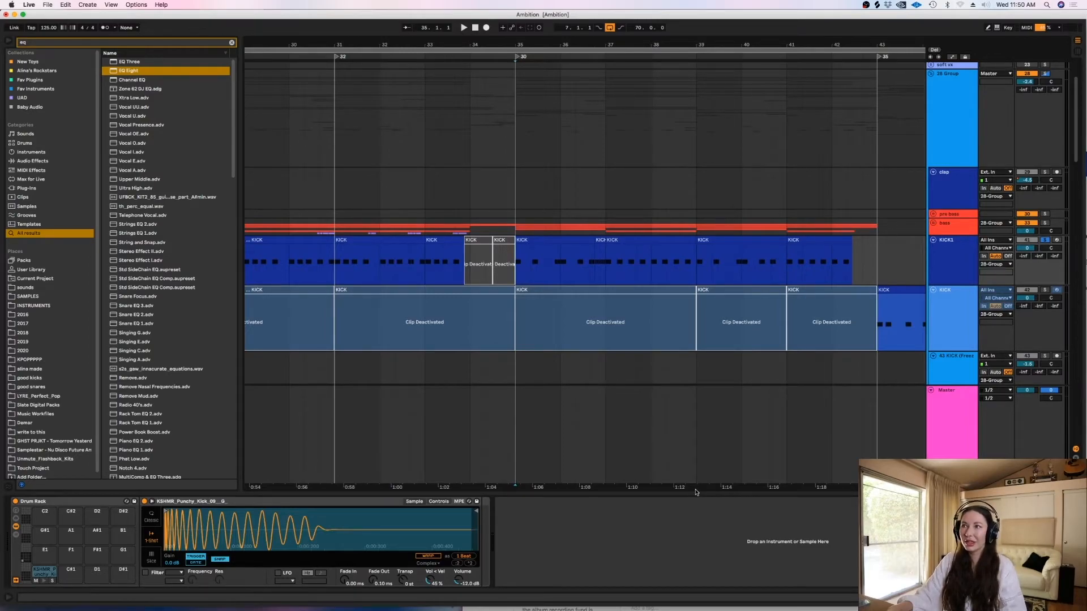
key("space")
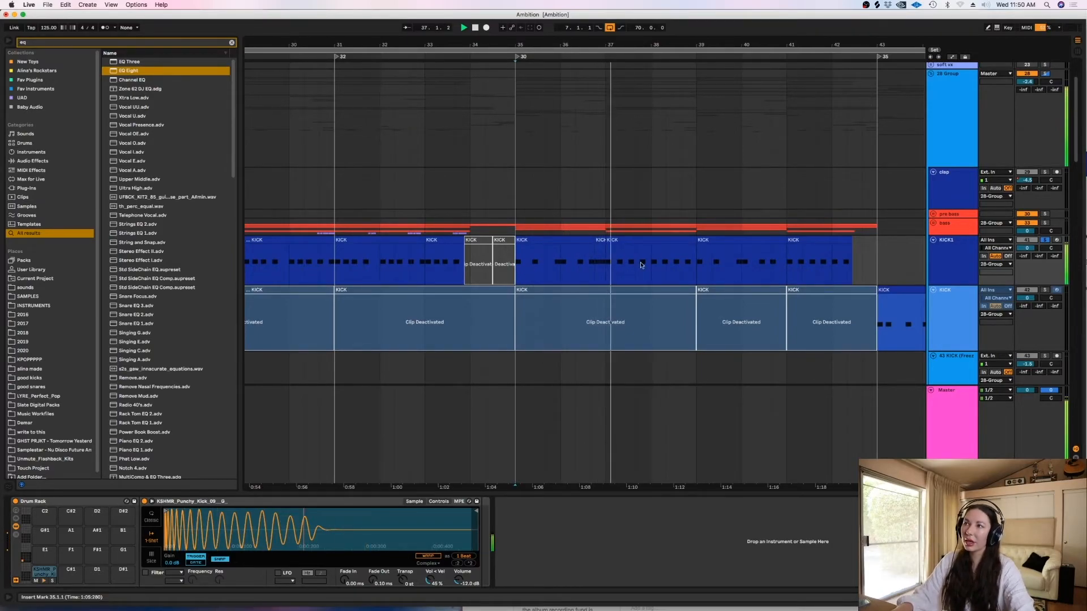
key("space")
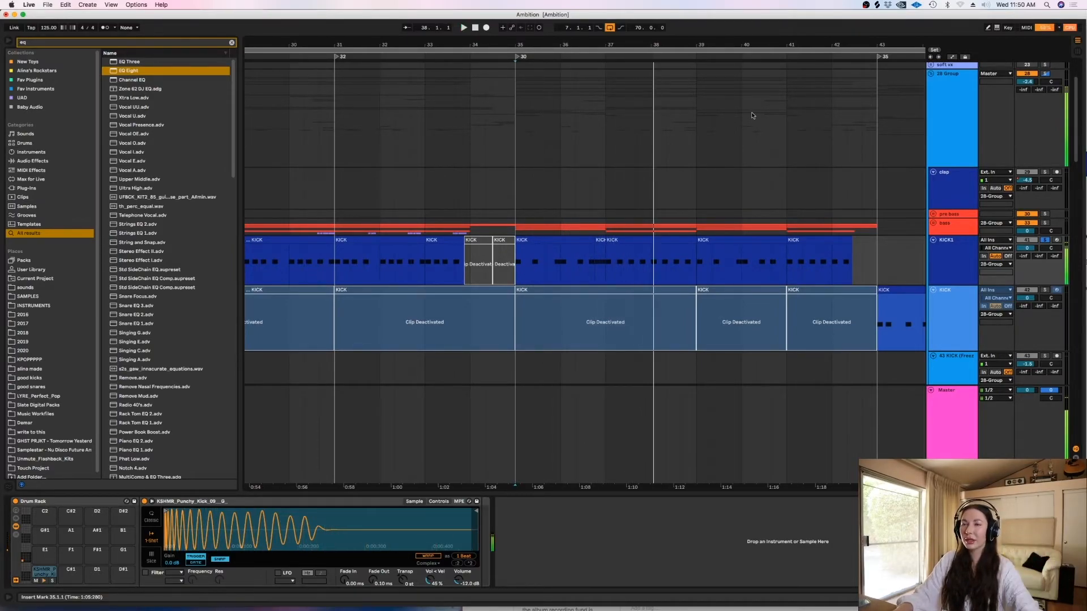
left_click(1046, 241)
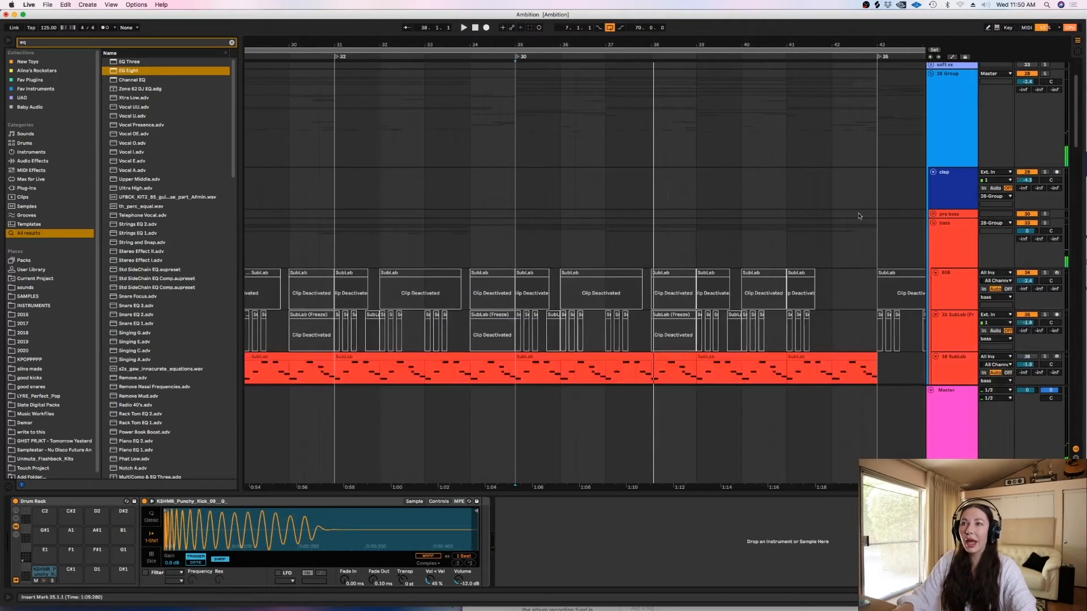
- Audition the bass group soloed from just before bar 35 while looking through its SubLab and brass tracks
left_click(508, 260)
key("space")
scroll(1078, 149, "down", 3)
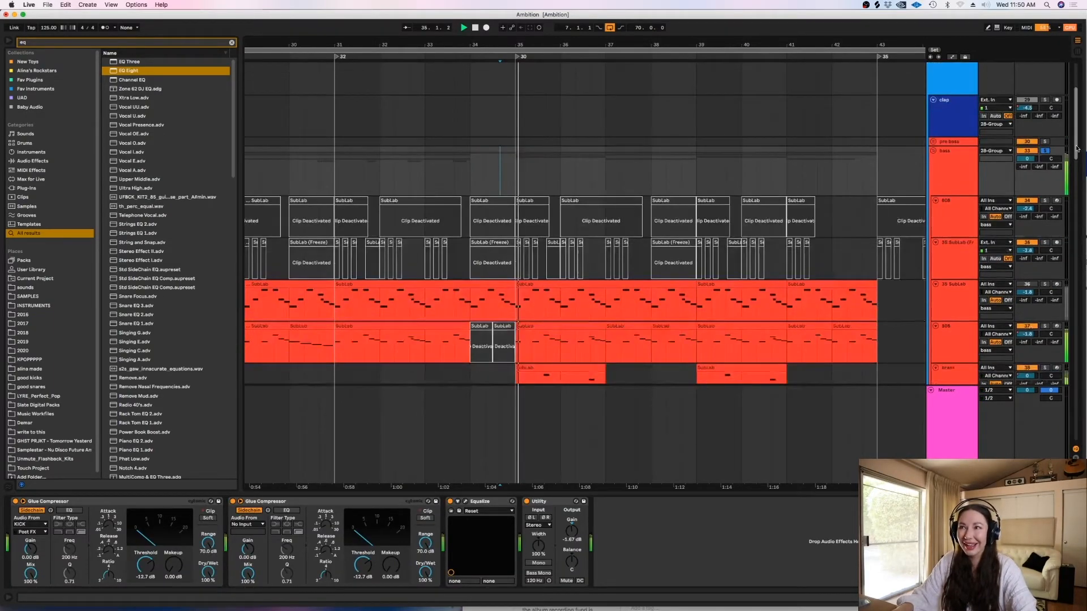
scroll(1077, 149, "down", 5)
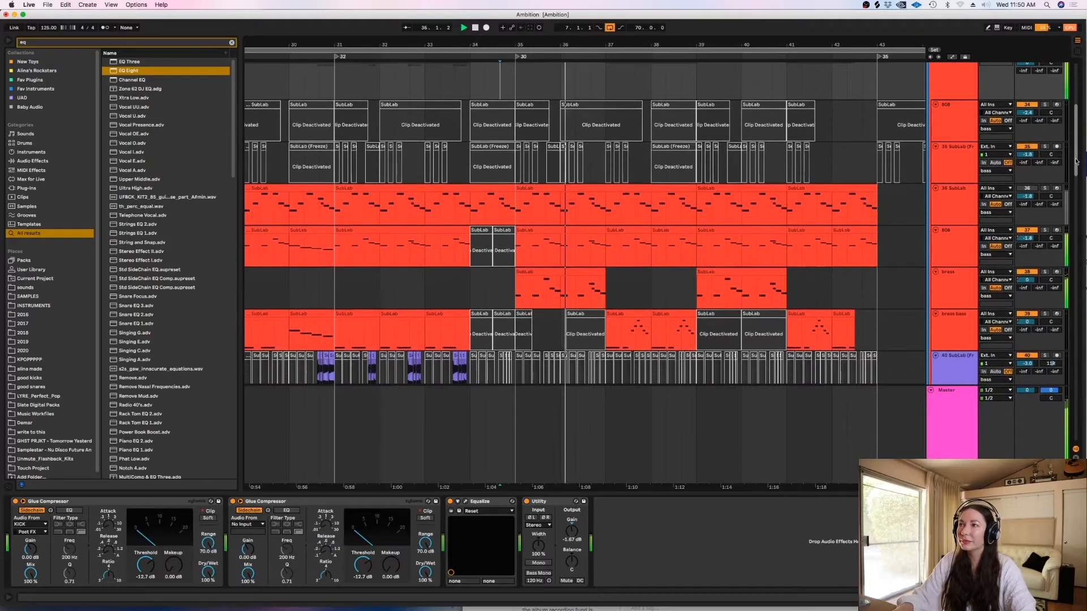
scroll(1077, 161, "down", 5)
scroll(1074, 160, "up", 6)
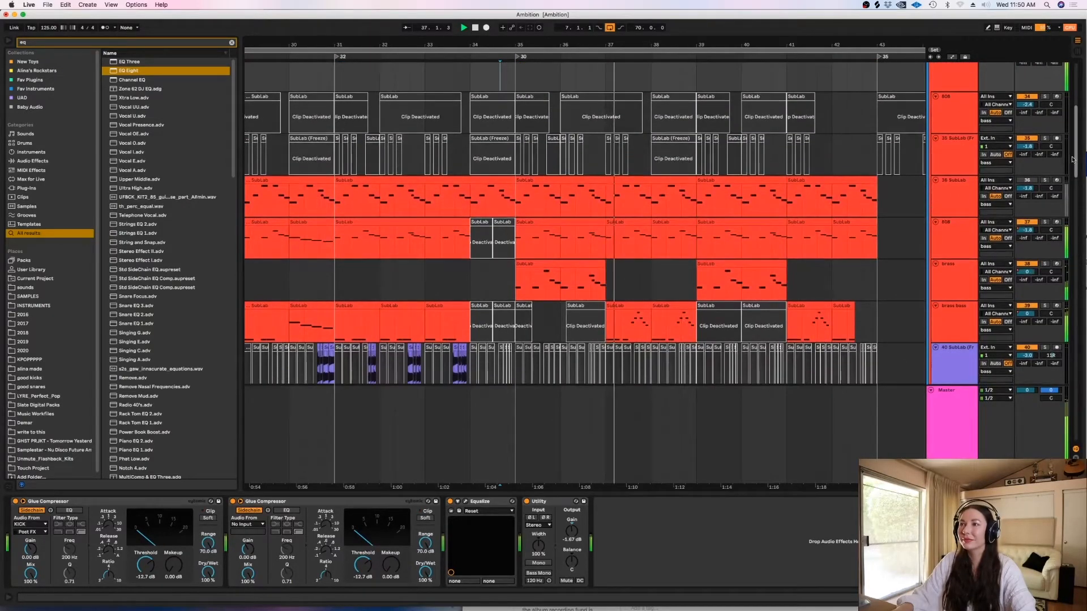
scroll(1071, 160, "down", 2)
scroll(1070, 150, "up", 6)
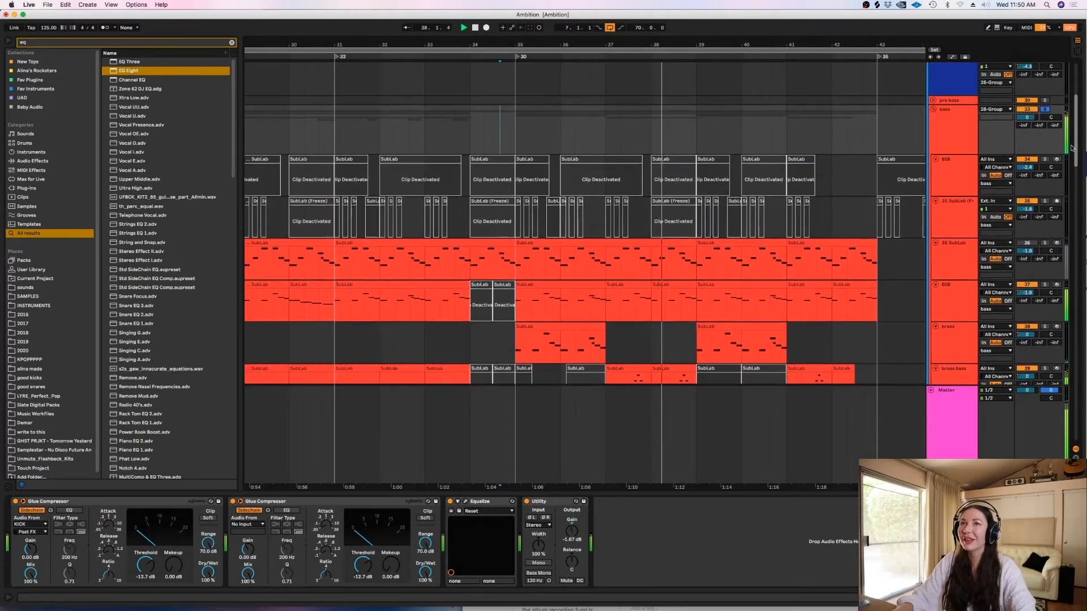
scroll(1071, 149, "down", 3)
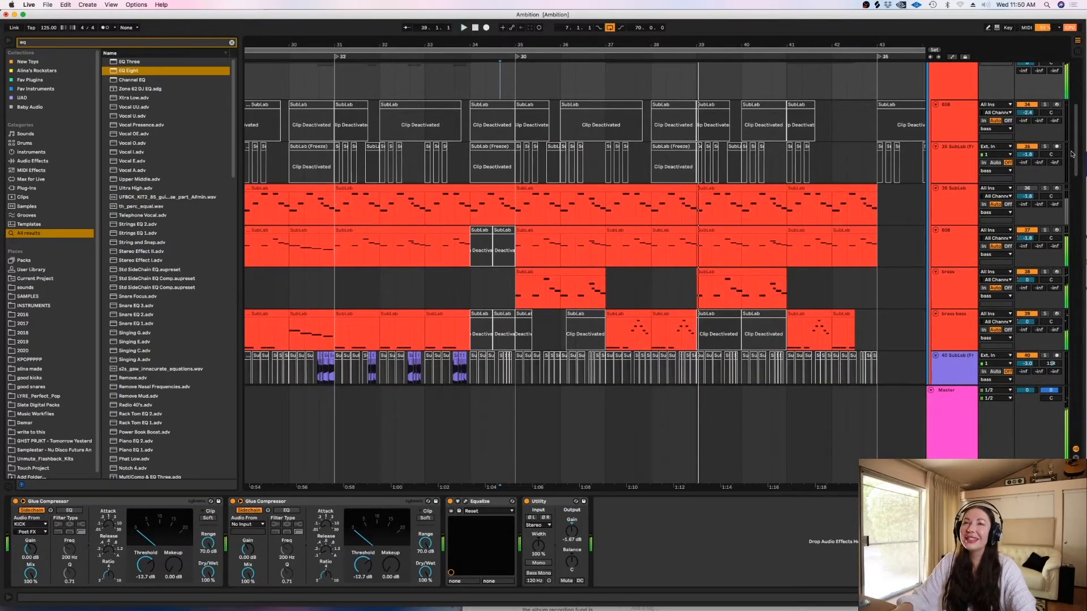
scroll(1071, 154, "up", 2)
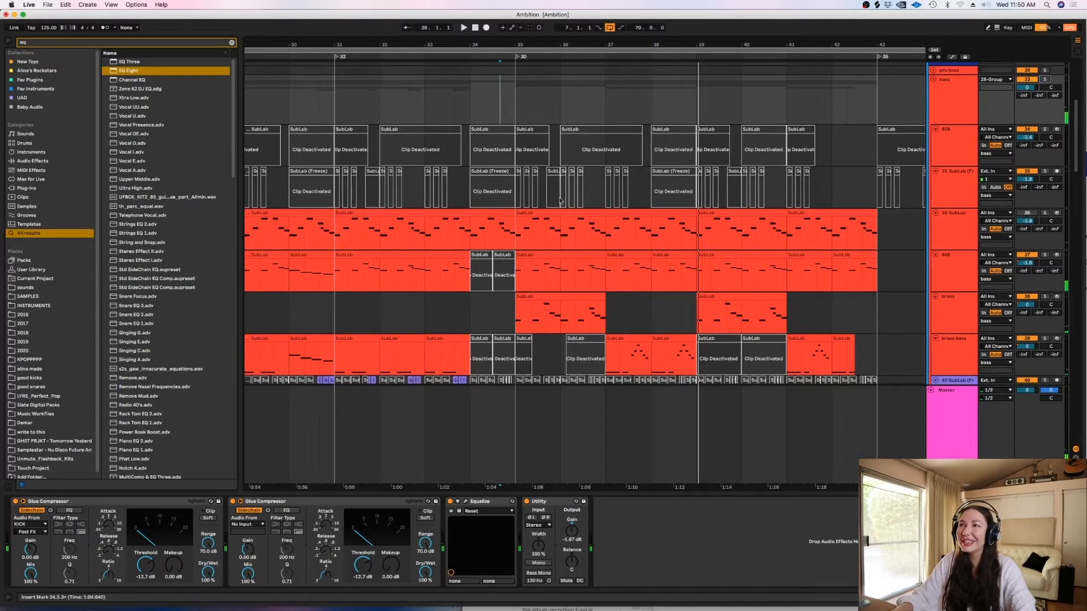
- Audition the brass track soloed from 35.1.1 and show its devices
left_click(1045, 255)
left_click(516, 278)
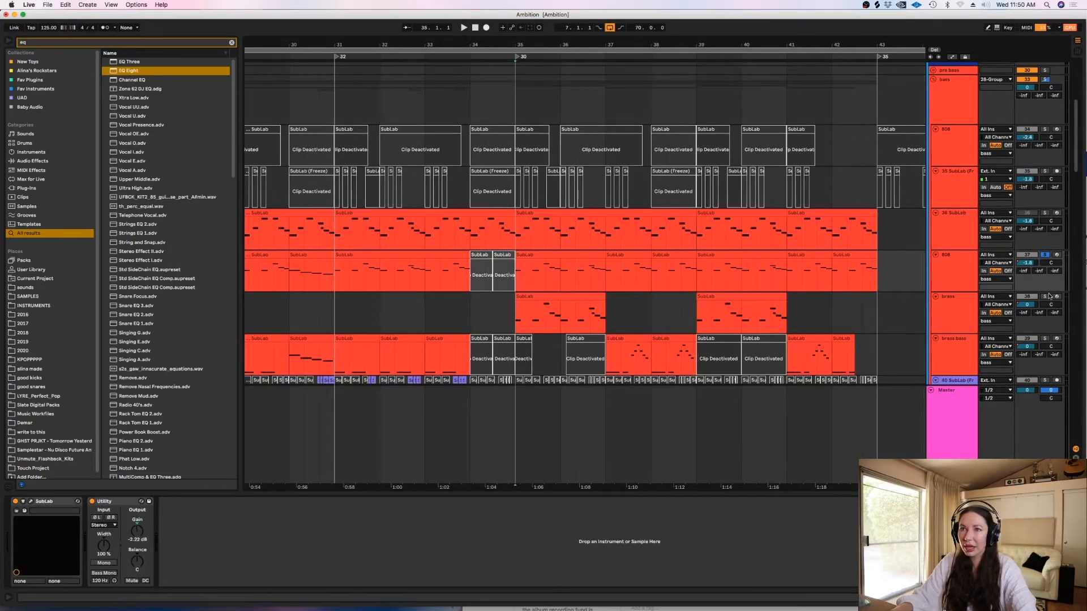
left_click(1044, 256)
key("space")
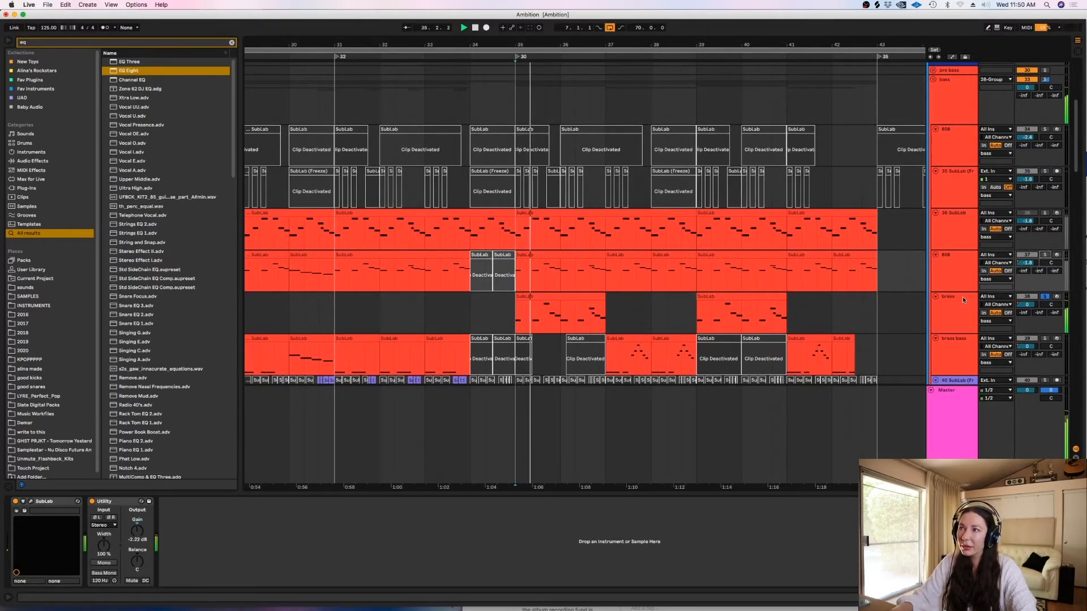
left_click(954, 311)
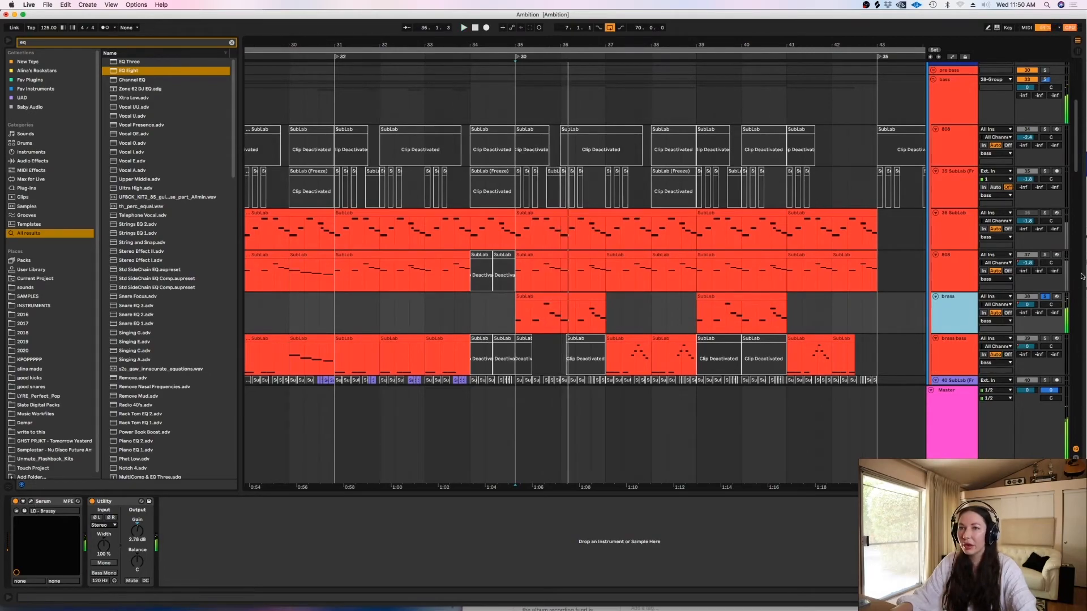
- Solo the 808 track together with the brass track and audition both from 35.1.1
left_click(1044, 255)
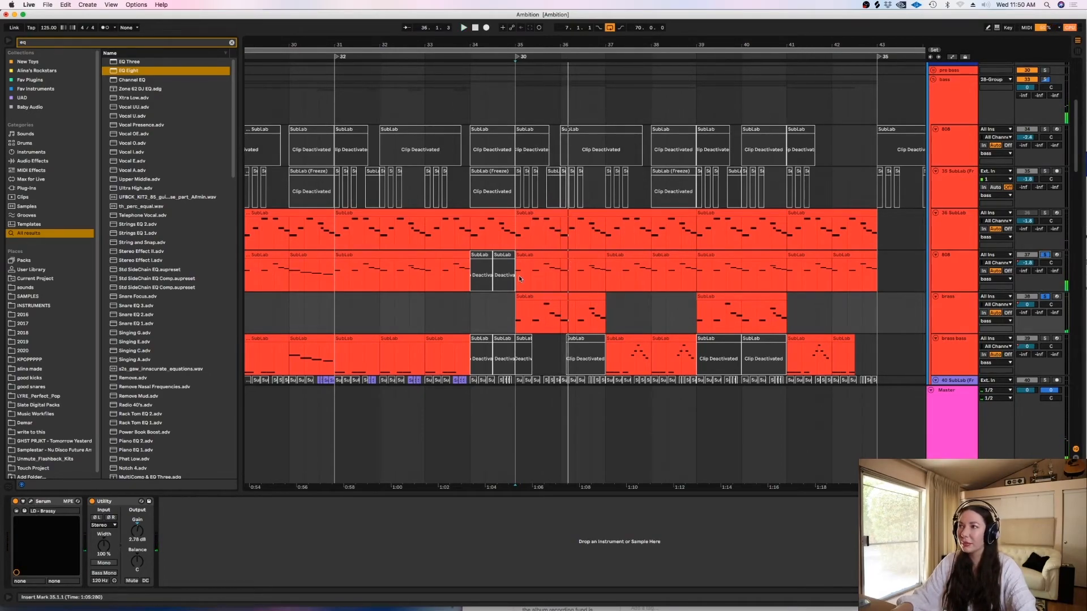
key("space")
left_click(519, 278)
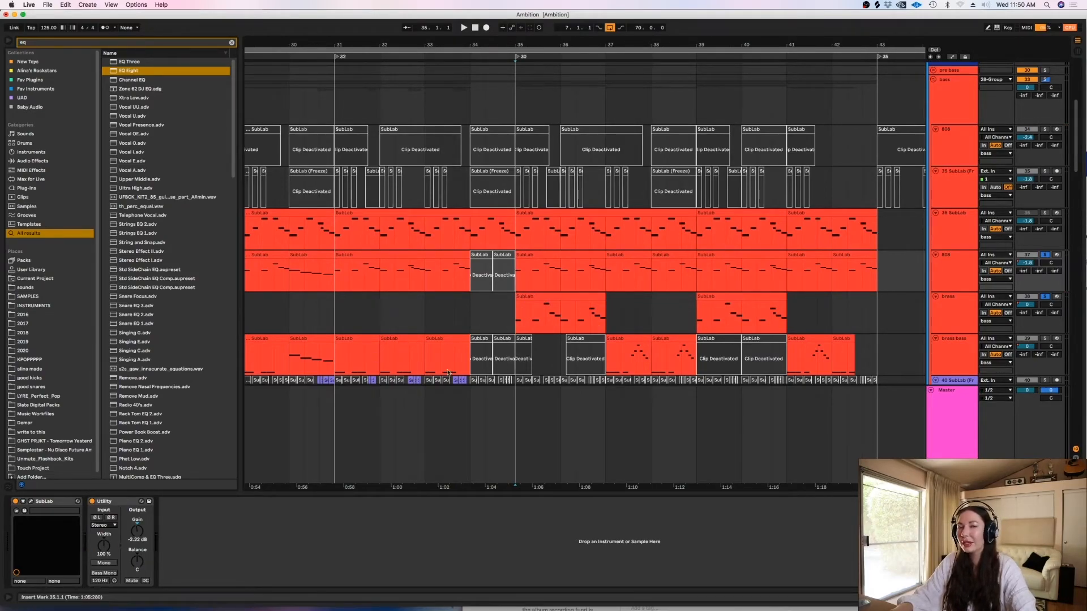
right_click(505, 293)
left_click(531, 423)
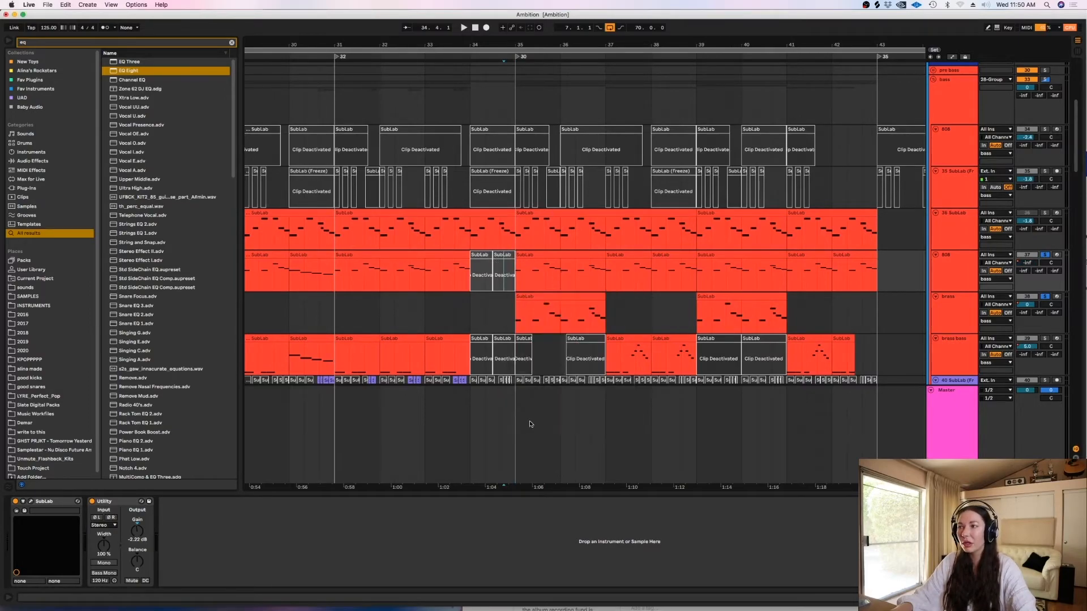
right_click(509, 271)
left_click(522, 383)
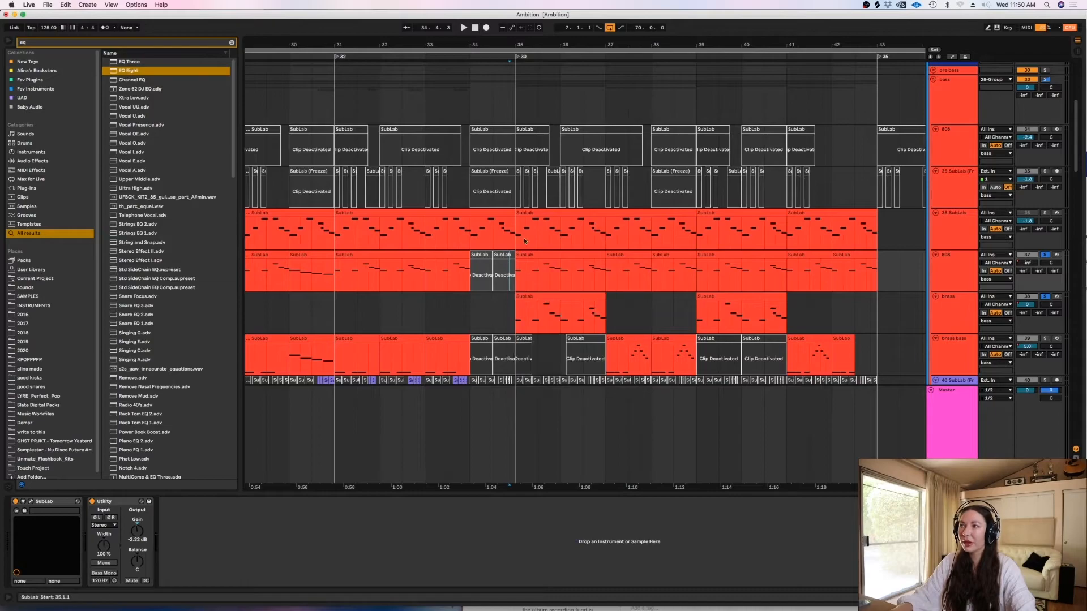
key("space")
left_click(954, 268)
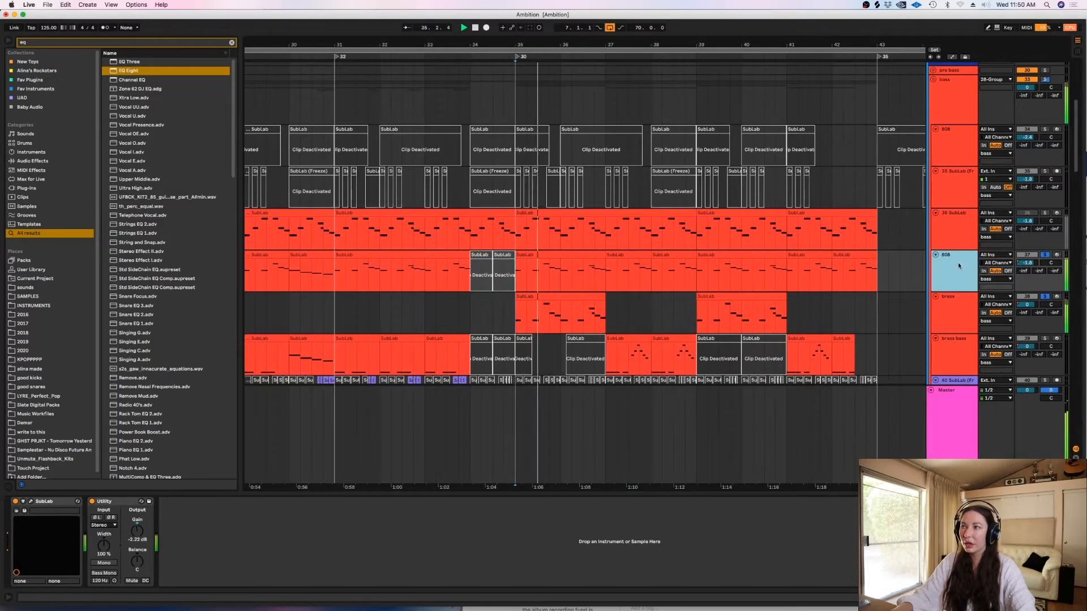
- Examine the brass track's Serum preset during playback from 35.1.1, then close the plug-in window
key("space")
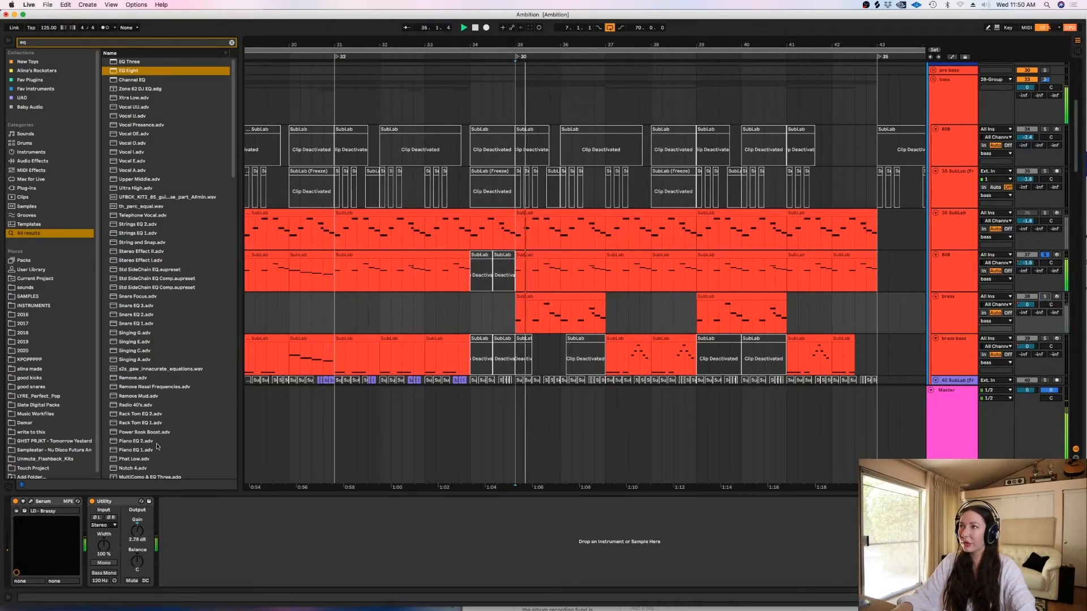
left_click(31, 502)
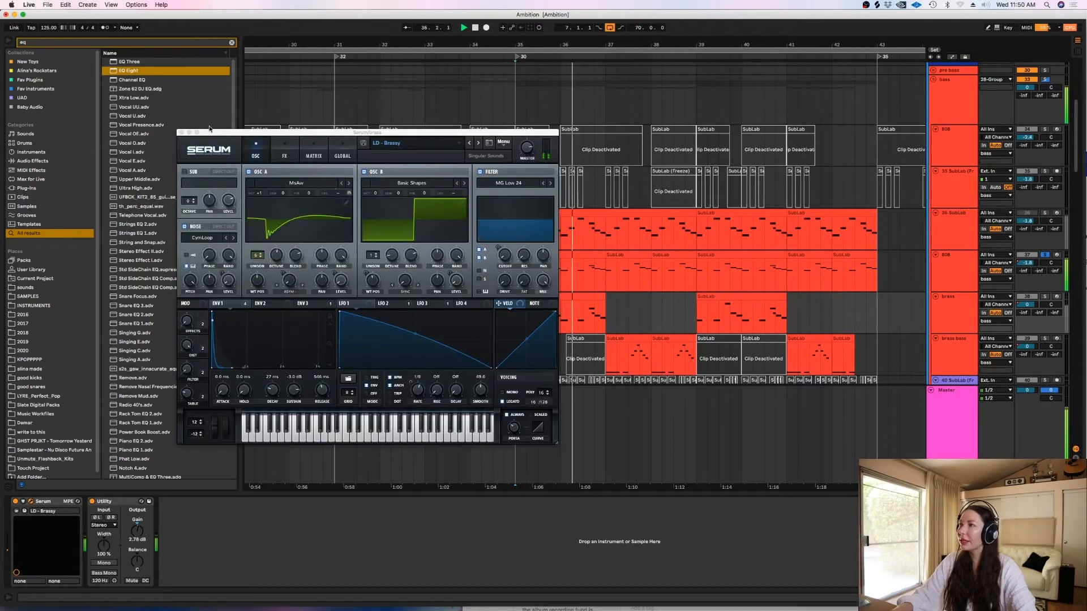
left_click(182, 133)
key("space")
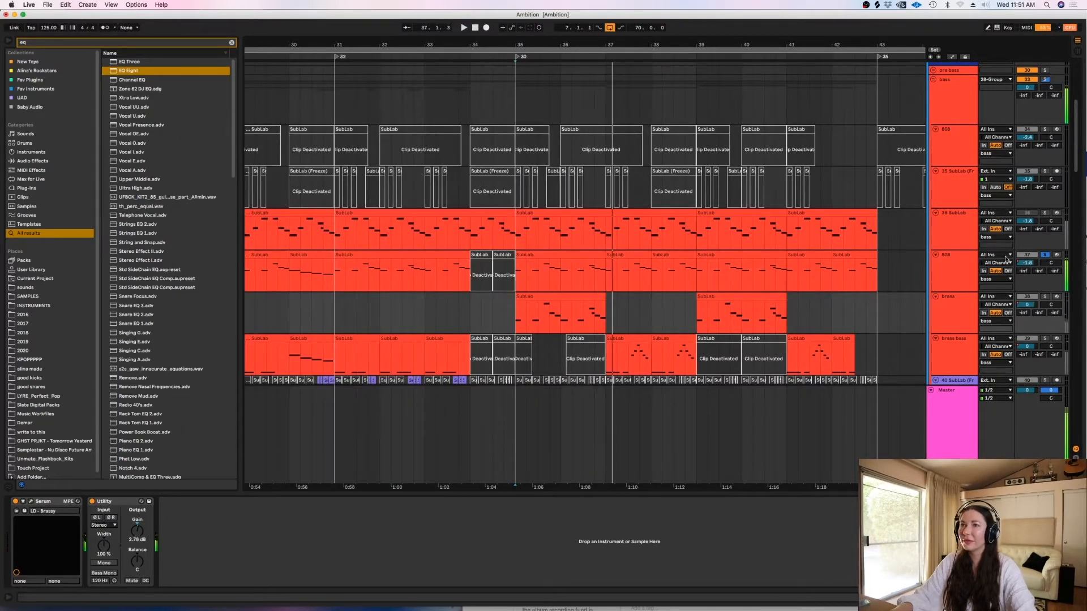
- Examine the 808 track's SubLab preset while it plays soloed from 35.1.1, then close the plug-in and turn off the solo
left_click(954, 267)
left_click(30, 501)
key("space")
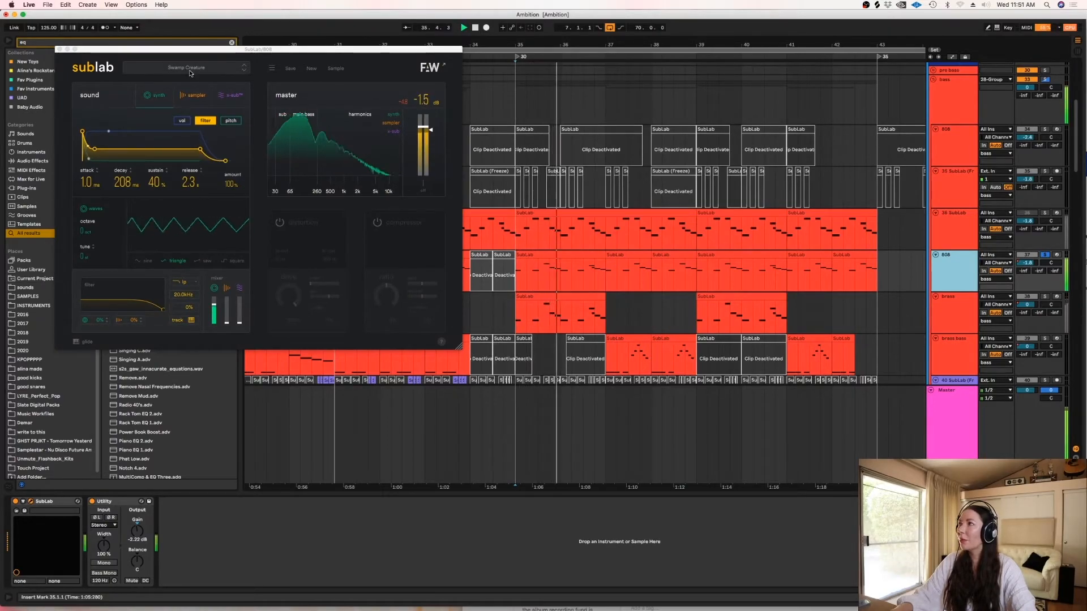
left_click(60, 49)
key("space")
left_click(1050, 241)
- Audition the brass bass track soloed from 37.1.1, select it to examine its sampler, and turn off the solo
scroll(661, 233, "down", 5)
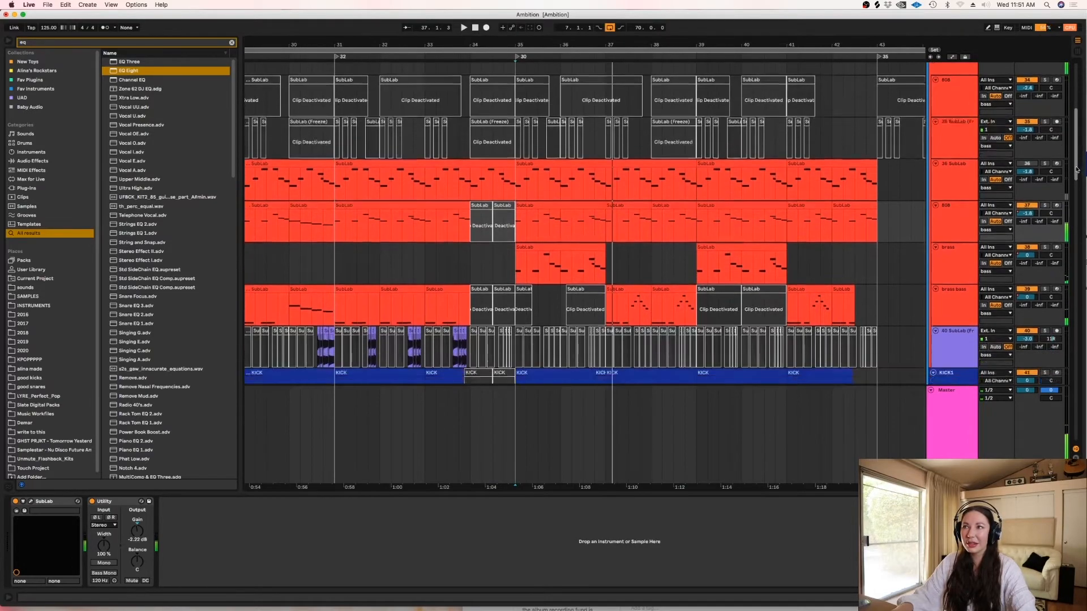
left_click(605, 247)
left_click(1044, 219)
key("space")
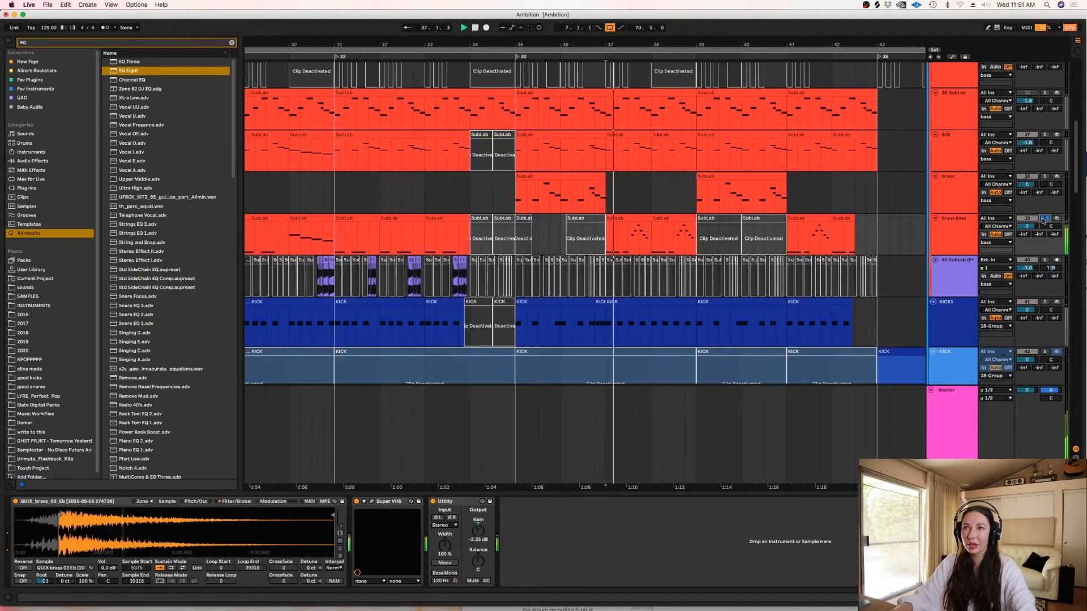
left_click(971, 240)
key("space")
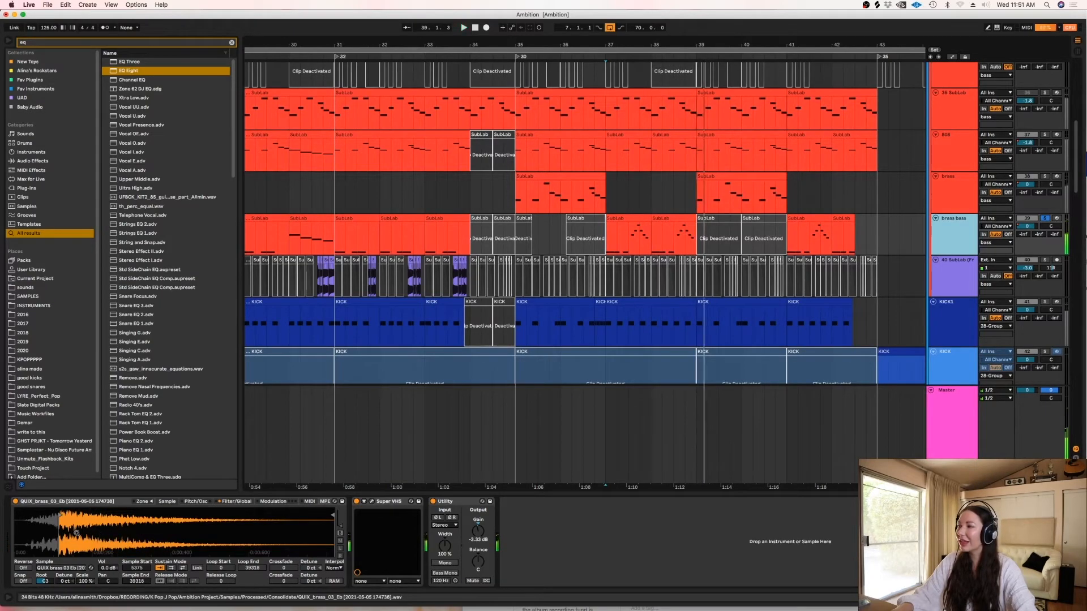
left_click(1045, 217)
- Audition the 808 and brass bass tracks soloed together from 37.1.1, then turn off both solos
left_click(607, 239)
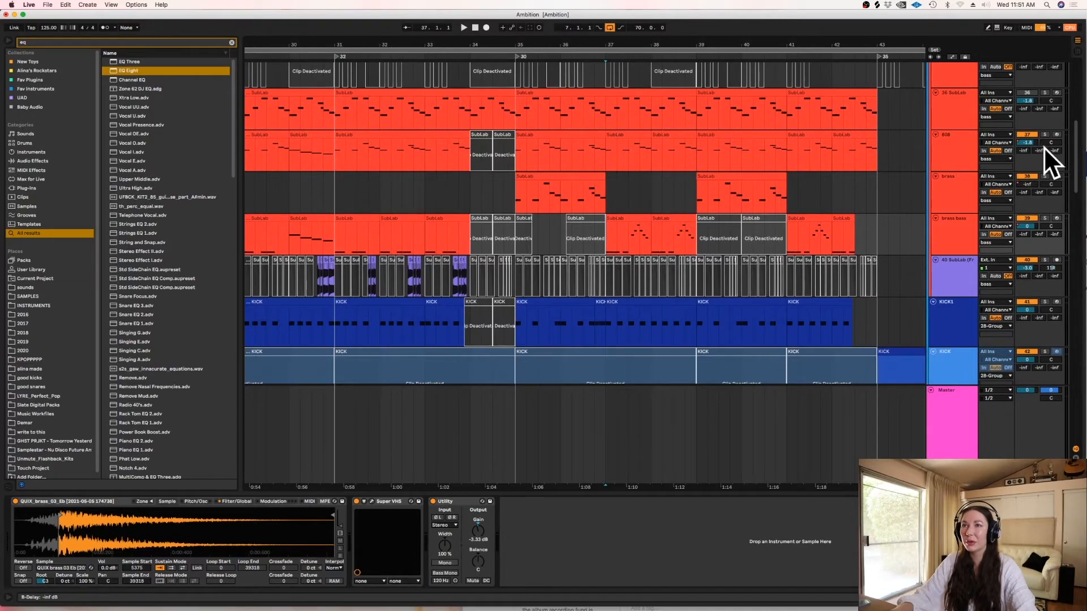
left_click(1045, 134)
key("space")
left_click(1045, 218)
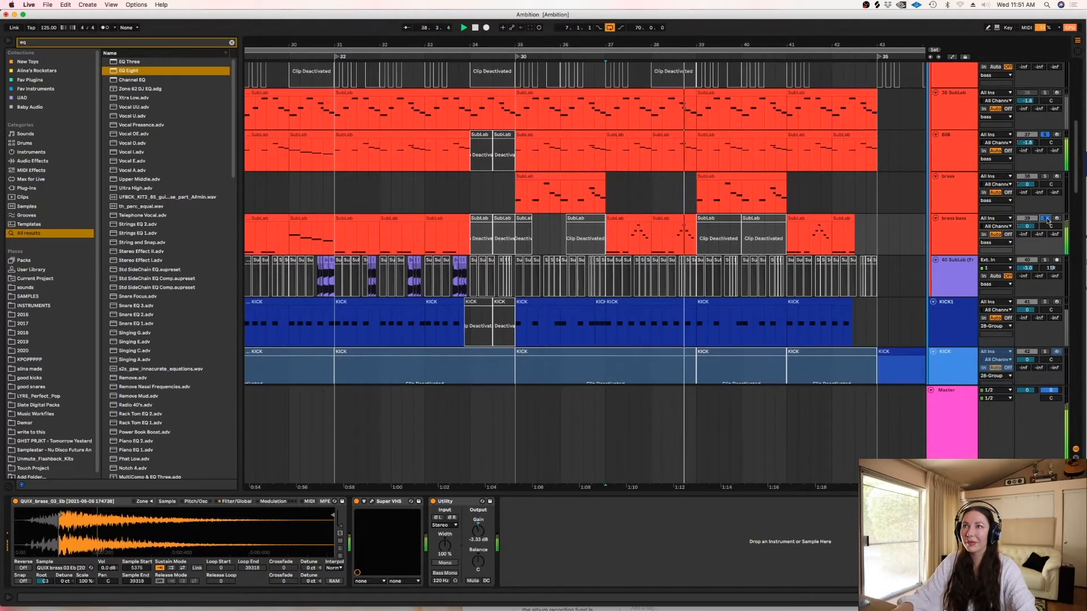
left_click(1046, 218)
left_click(1044, 135)
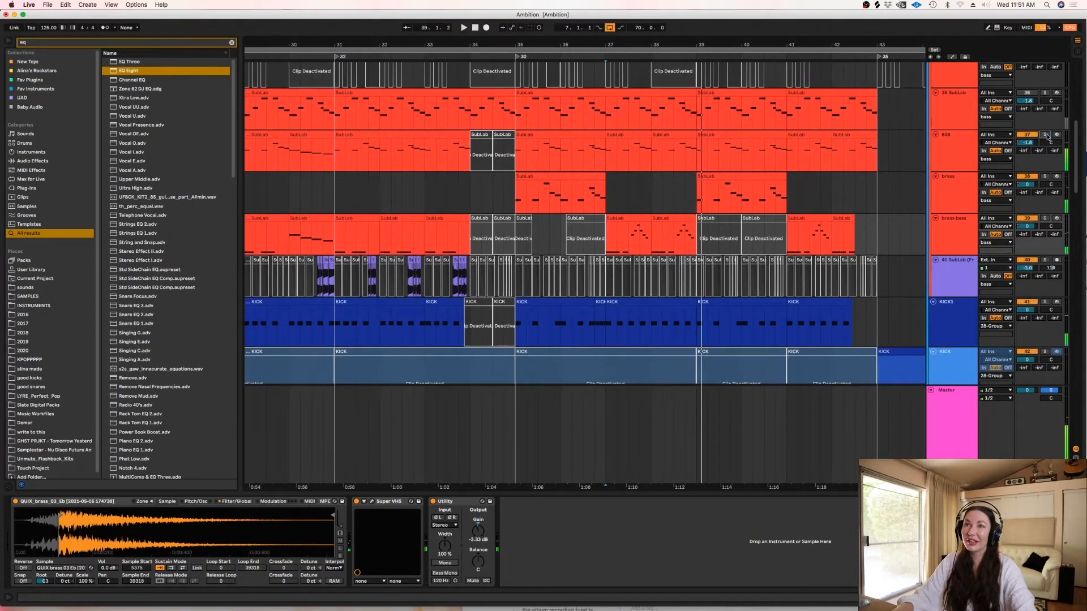
- Place the insert marker at 36.4.1 on the 808 track and bring the brass bass and kick tracks into view
scroll(717, 166, "up", 2)
key("space")
left_click(596, 205)
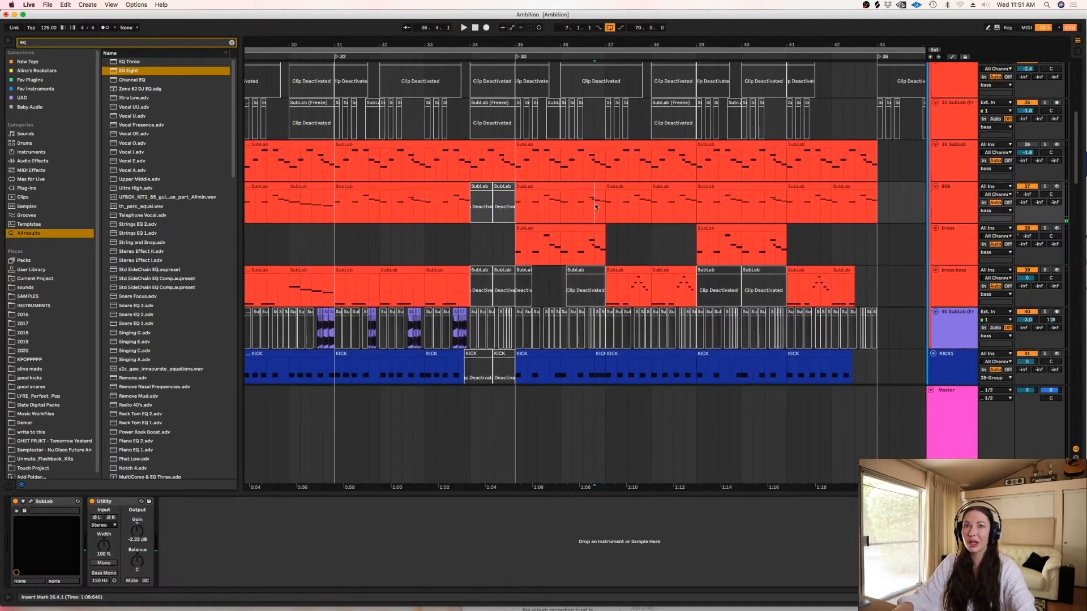
mouse_move(1076, 145)
left_mouse_down()
mouse_move(1078, 174)
mouse_move(1073, 90)
mouse_move(1074, 157)
left_mouse_up()
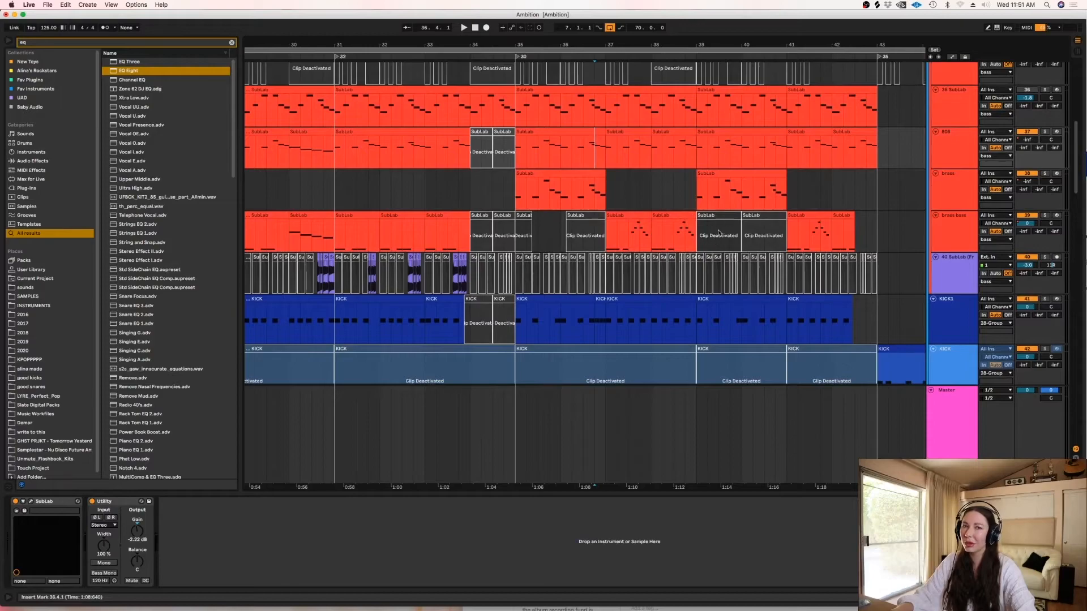
- Play the section from 36.4.1, audition the whistle track soloed, and bring the hi-hat and percussion tracks into view
left_click(589, 235)
left_click_drag(1077, 161, 1077, 195)
key("space")
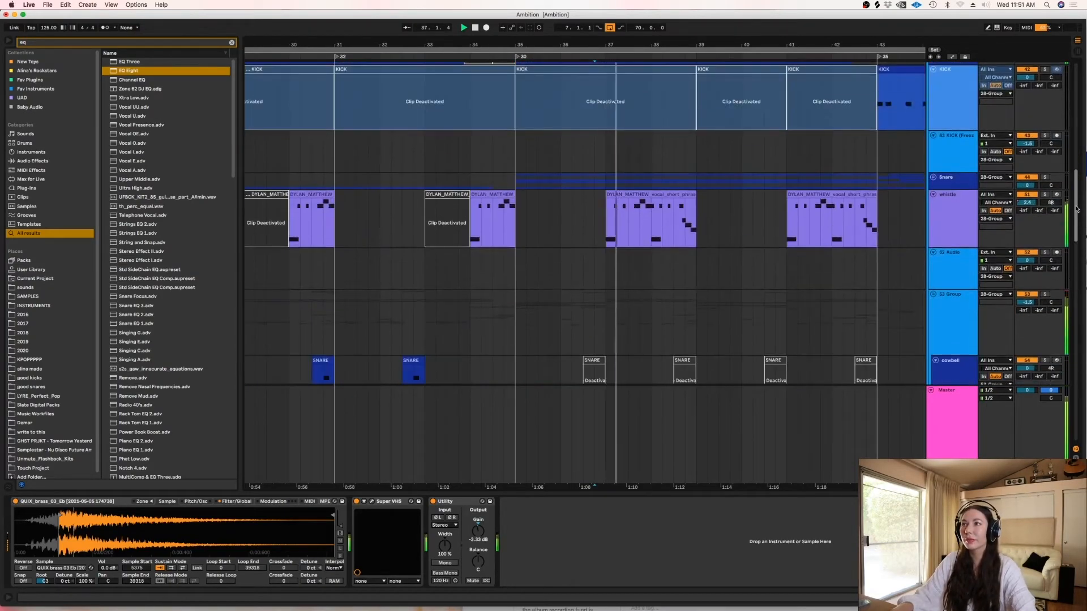
left_click(1045, 195)
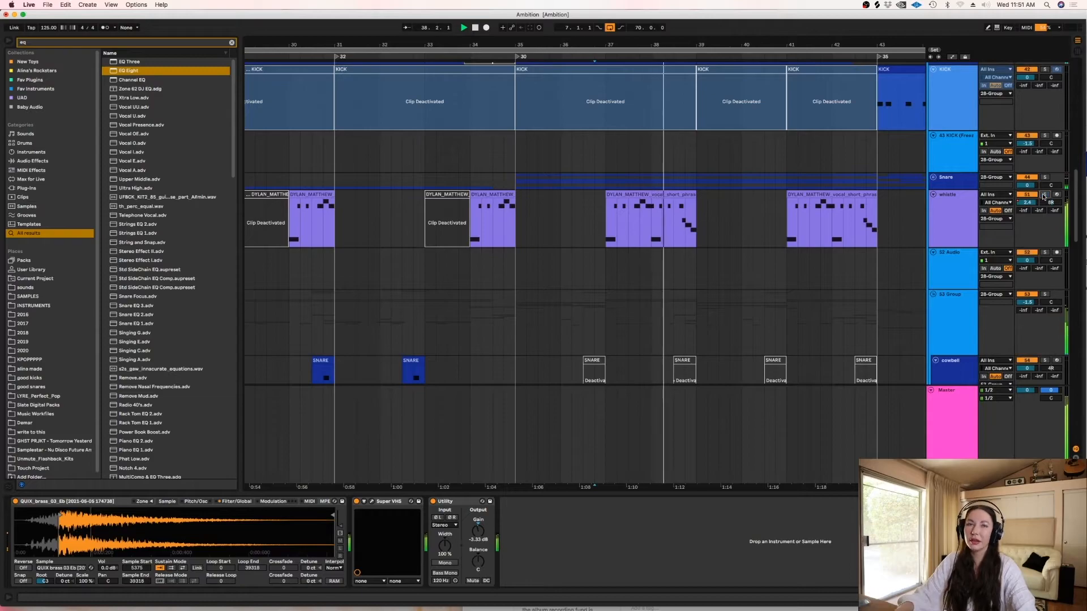
left_click_drag(1077, 210, 1078, 271)
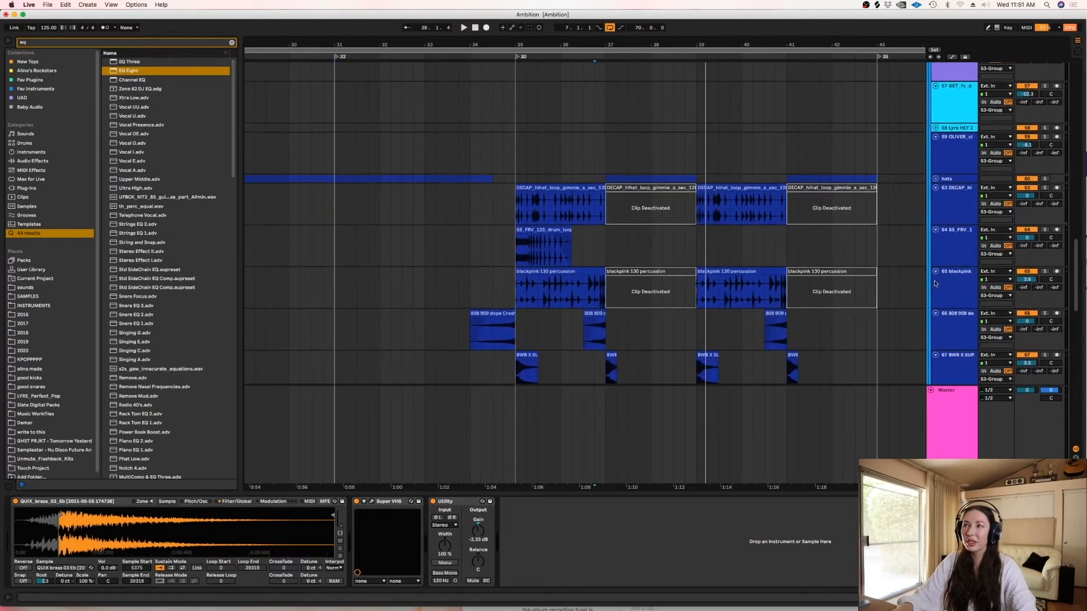
- Play from 35.1.1 on the DECAP hi-hat track, audition the SS_FRV drum loop track soloed, and turn off its solo
left_click(520, 213)
scroll(520, 213, "up", 2)
key("space")
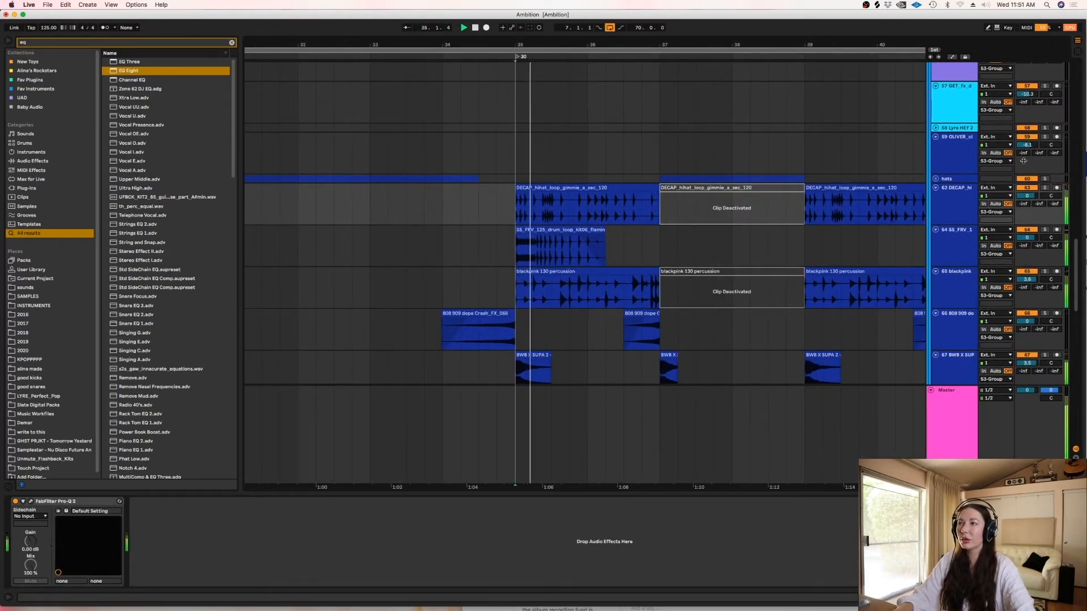
left_click(1044, 229)
left_click(1044, 230)
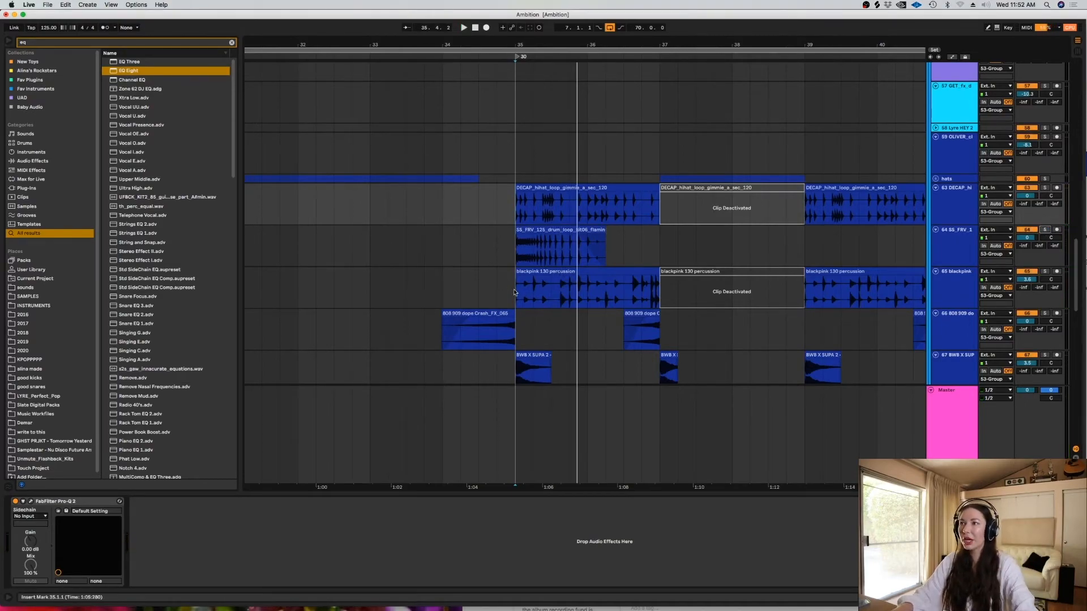
key("space")
- Audition the blackpink percussion track soloed from 35.1.1, then turn off its solo
left_click(1048, 295)
key("space")
left_click(1045, 271)
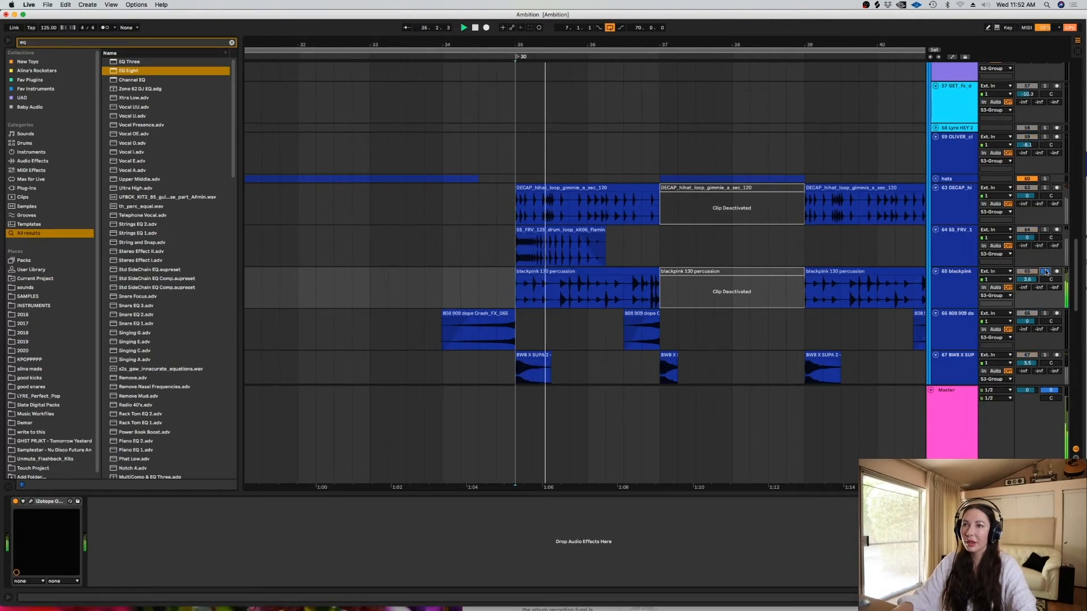
left_click(1046, 272)
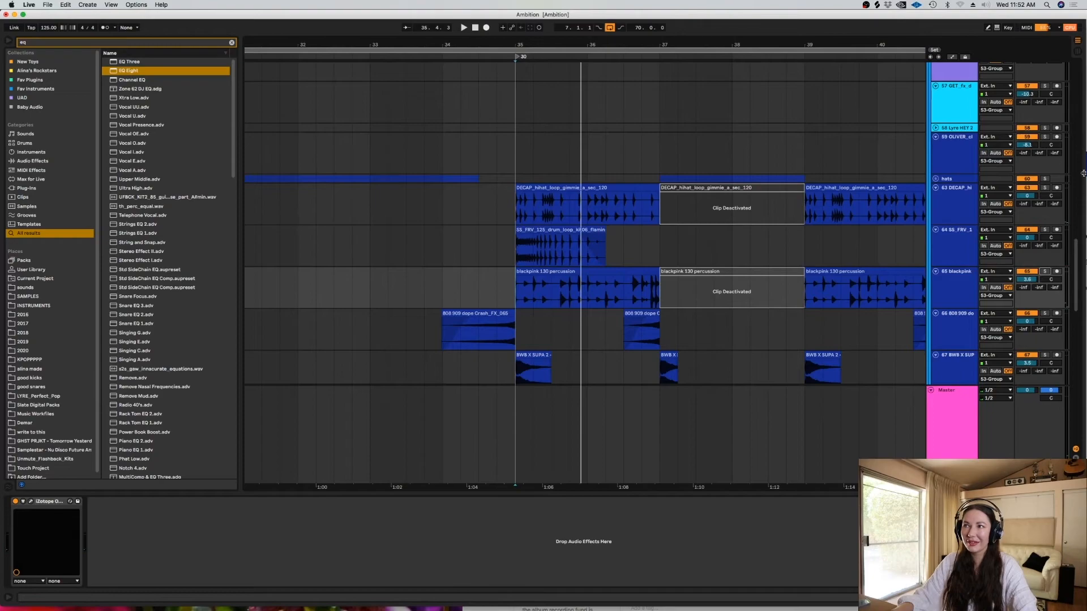
- Audition the DECAP hi-hat loop soloed with its 35.1.1 clip selected, then turn off the solo
left_click(1044, 188)
left_click(586, 195)
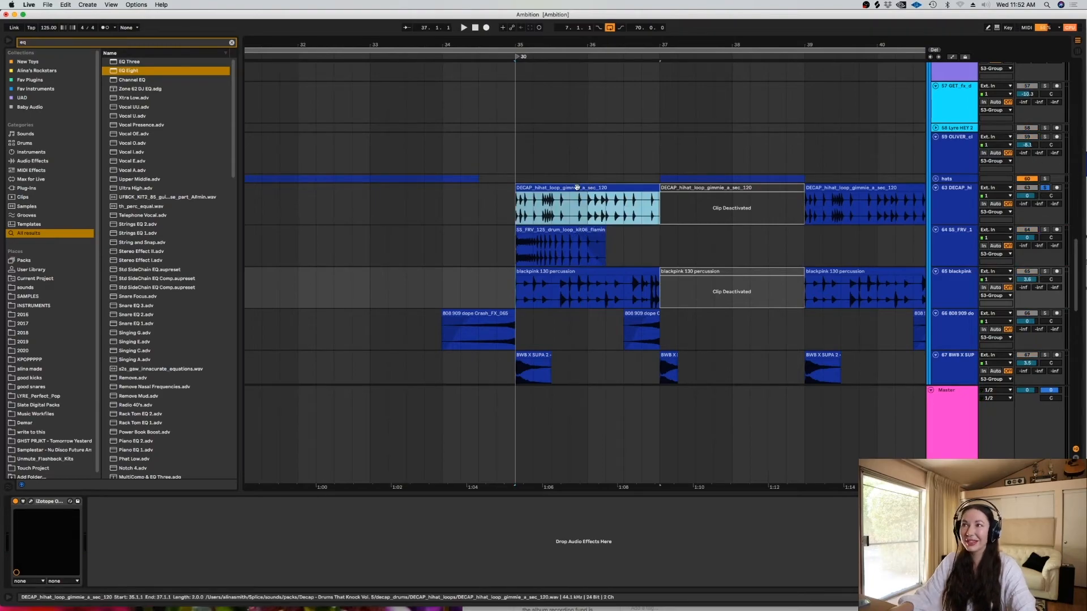
key("space")
left_click(1045, 187)
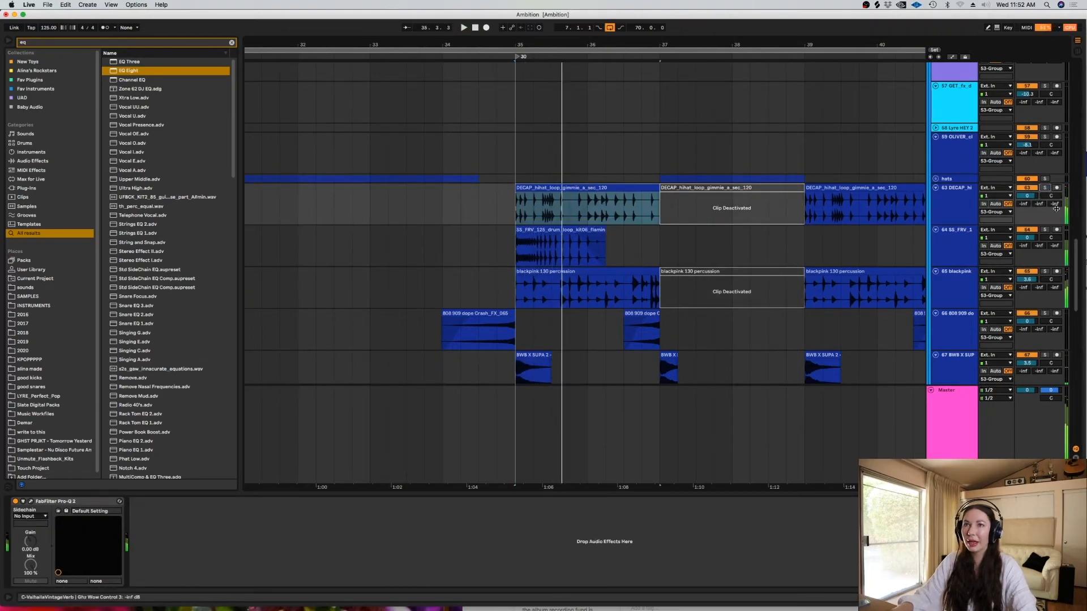
- Audition the KSHMR effect on track 75 soloed from 36.1.1, then turn off its solo
left_click_drag(1076, 262, 1077, 346)
left_click(598, 213)
left_click(573, 227)
key("space")
left_click(1044, 194)
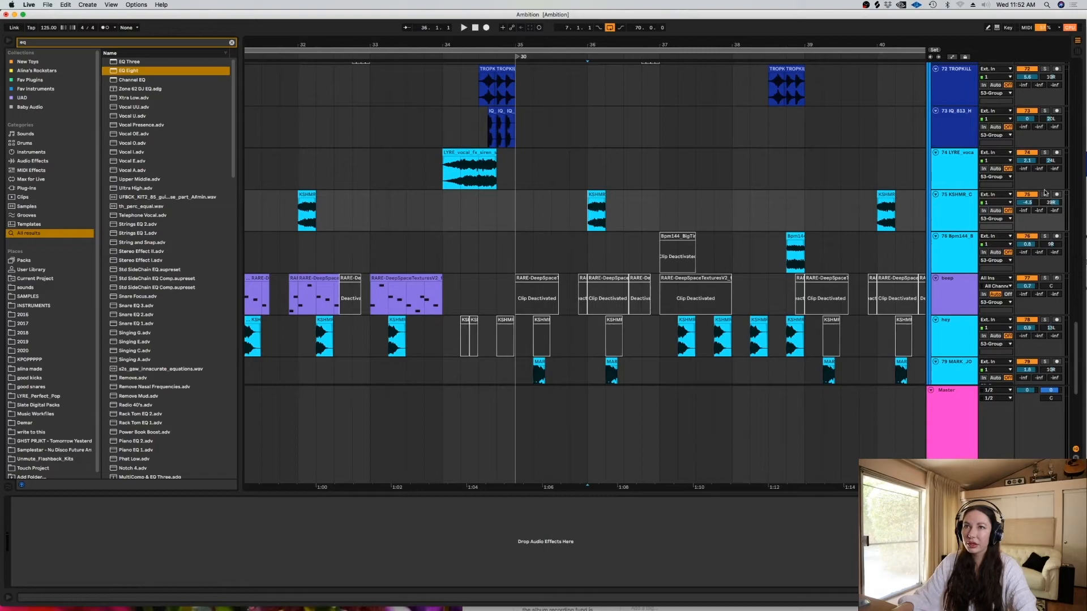
left_click(1045, 194)
- Check the Bpm144 effect at 38.4.1, then audition the hey track soloed from 37.1.1 and turn off its solo
left_click(790, 254)
key("space")
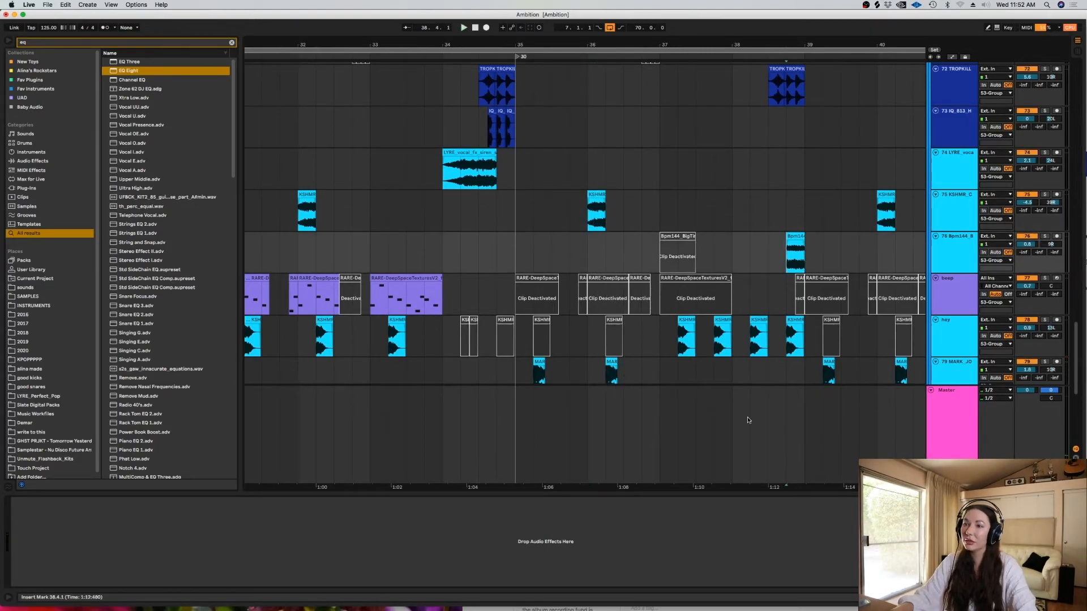
left_click(663, 338)
key("space")
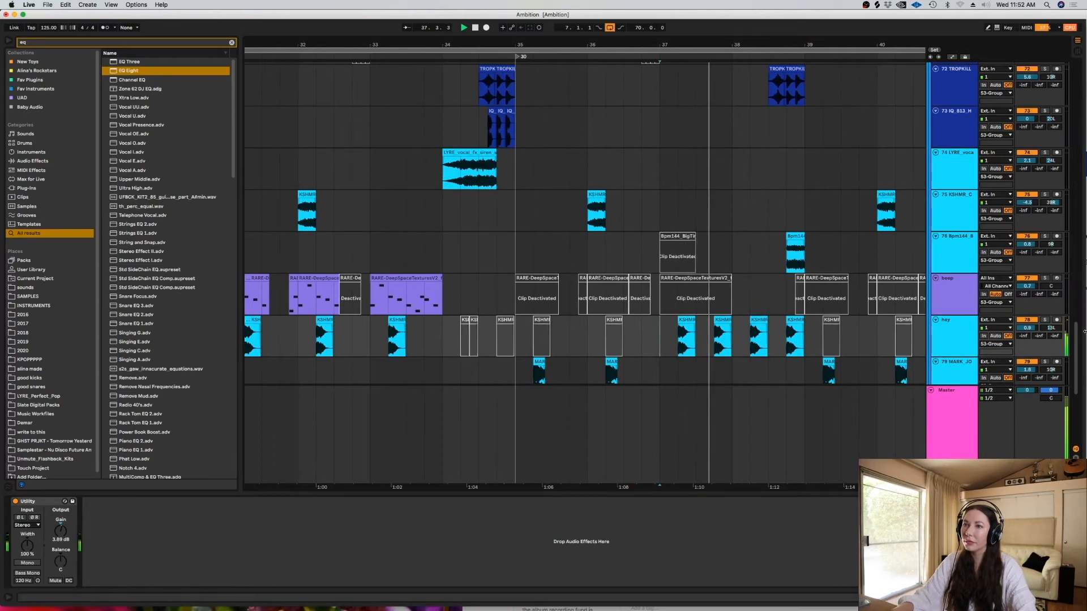
left_click(1045, 319)
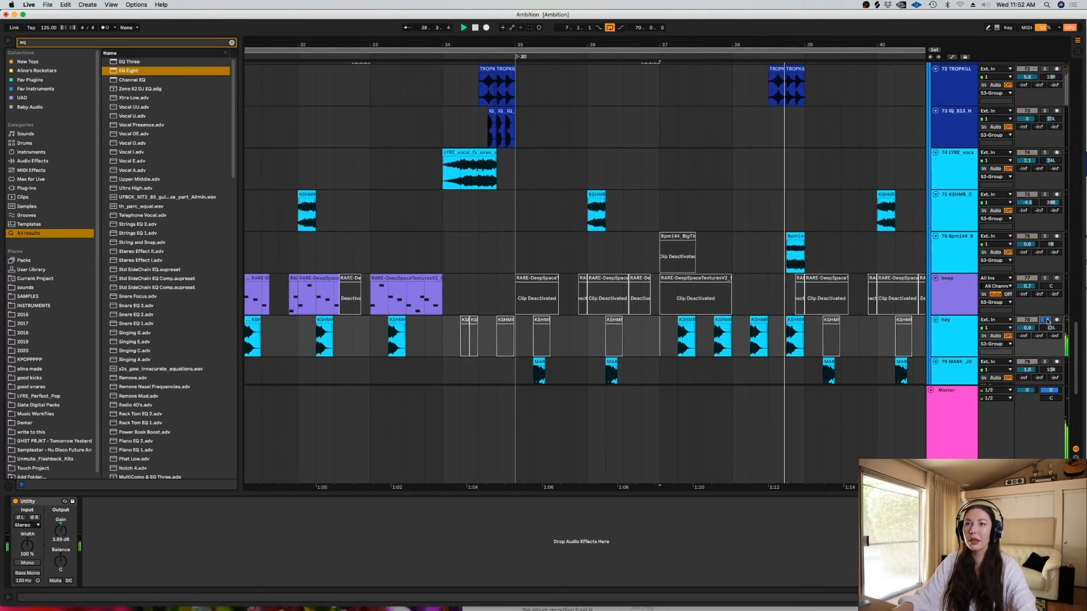
left_click(1045, 320)
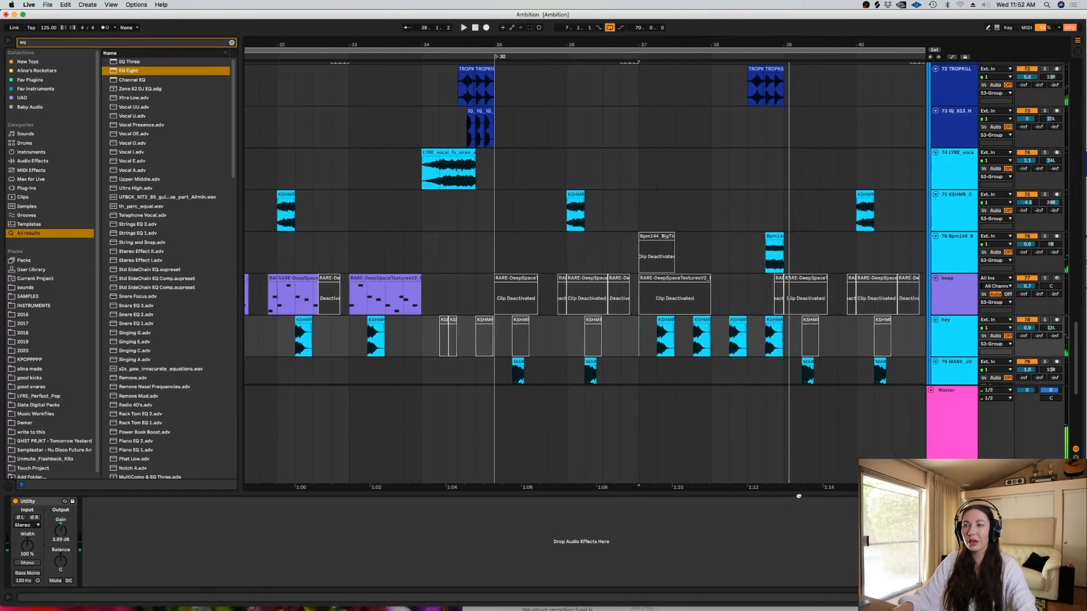
- Review the remaining lower tracks, then play the transition from 42.3.1 into bar 43 with the kick and whistle tracks in view
left_click_drag(1076, 388, 1076, 404)
left_click(788, 243)
key("minus")
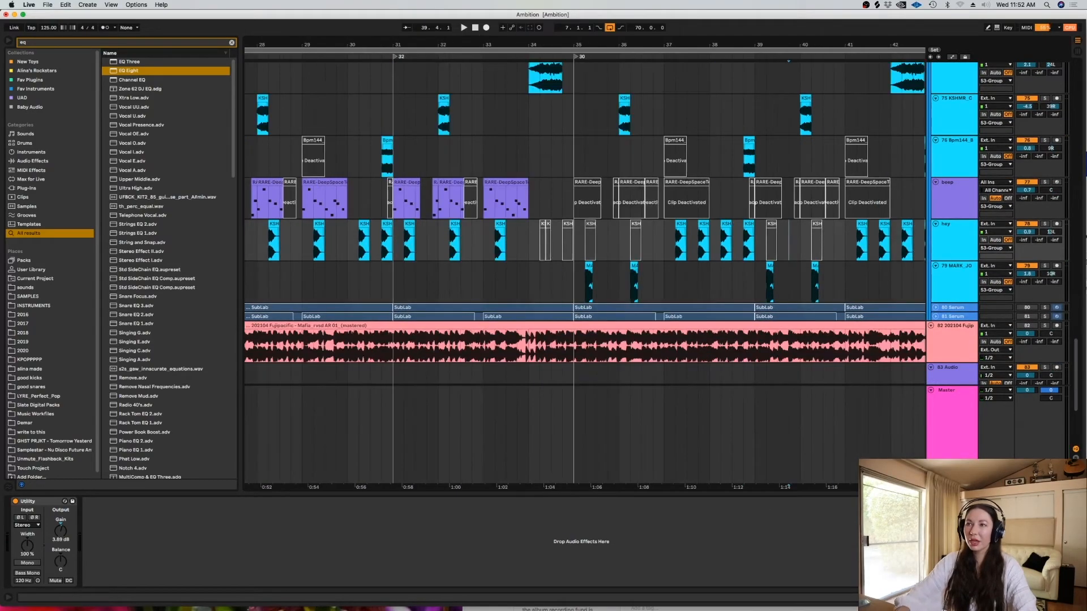
scroll(1080, 341, "up", 10)
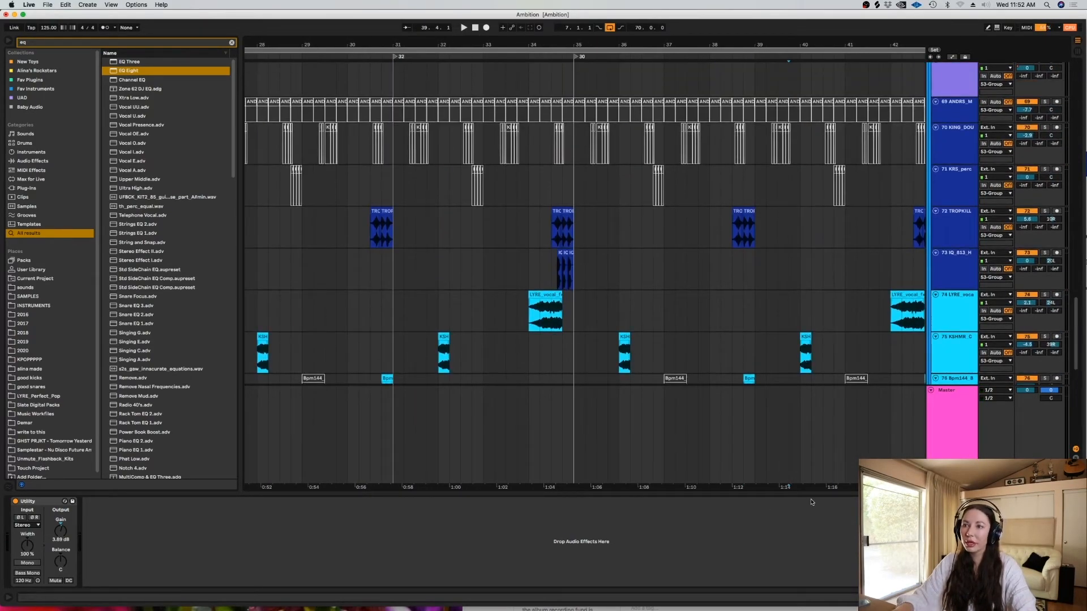
scroll(725, 380, "right", 5)
left_click_drag(1076, 317, 1076, 102)
left_click(764, 262)
key("space")
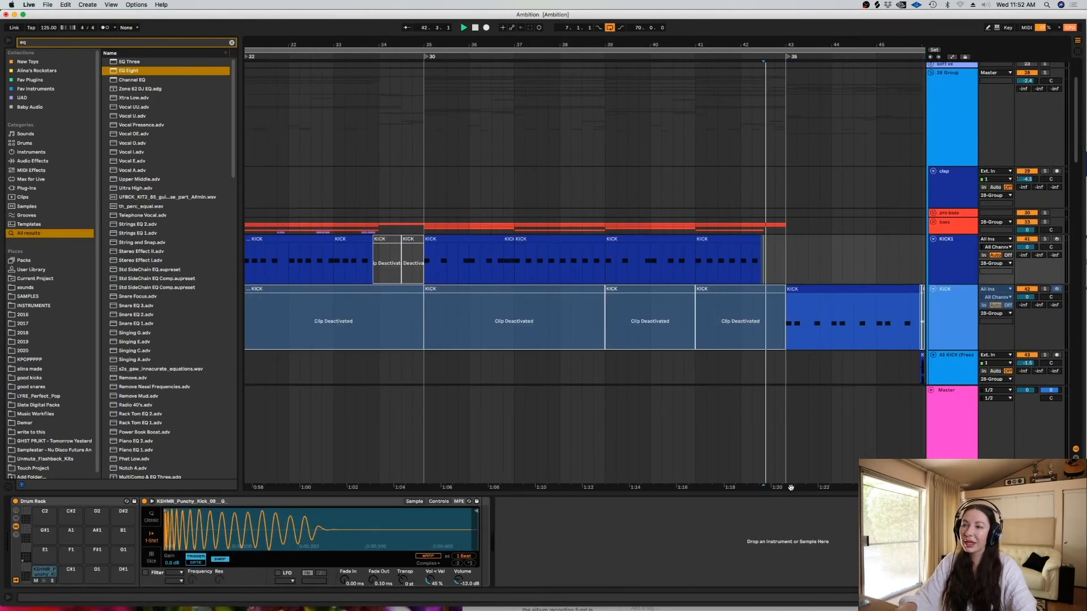
left_click_drag(1076, 151, 1070, 184)
key("space")
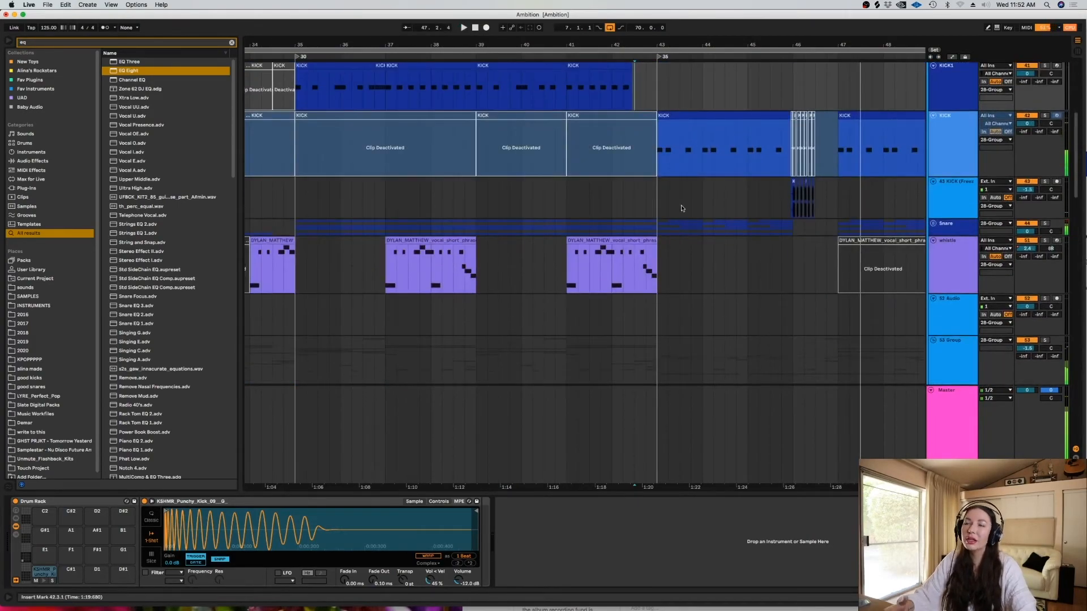
- Play the kick fill just before bar 47 on the frozen KICK track
left_click_drag(737, 487, 628, 488)
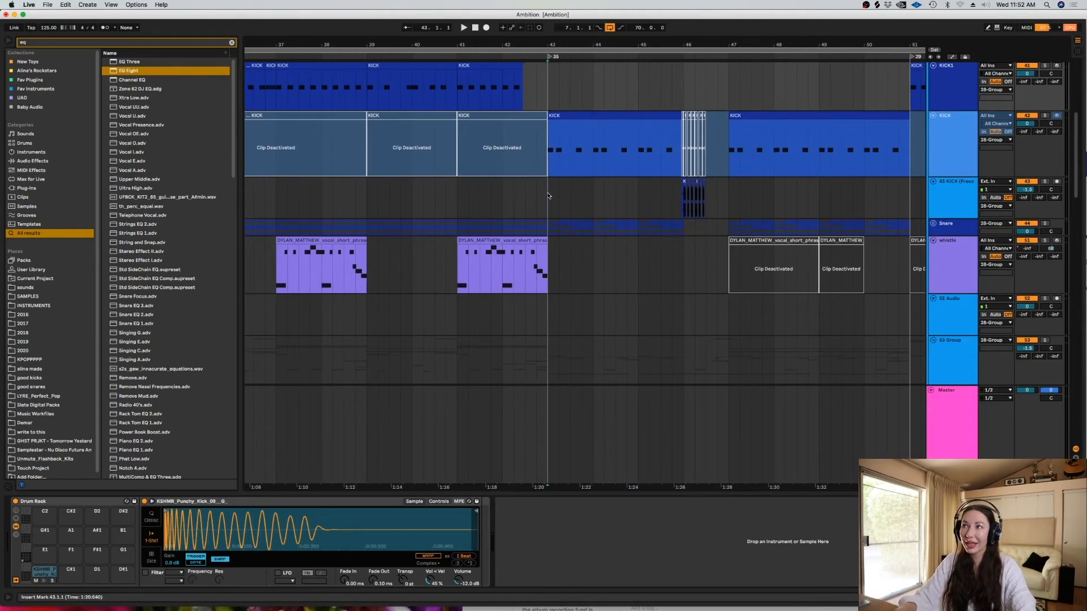
left_click(560, 206)
key("space")
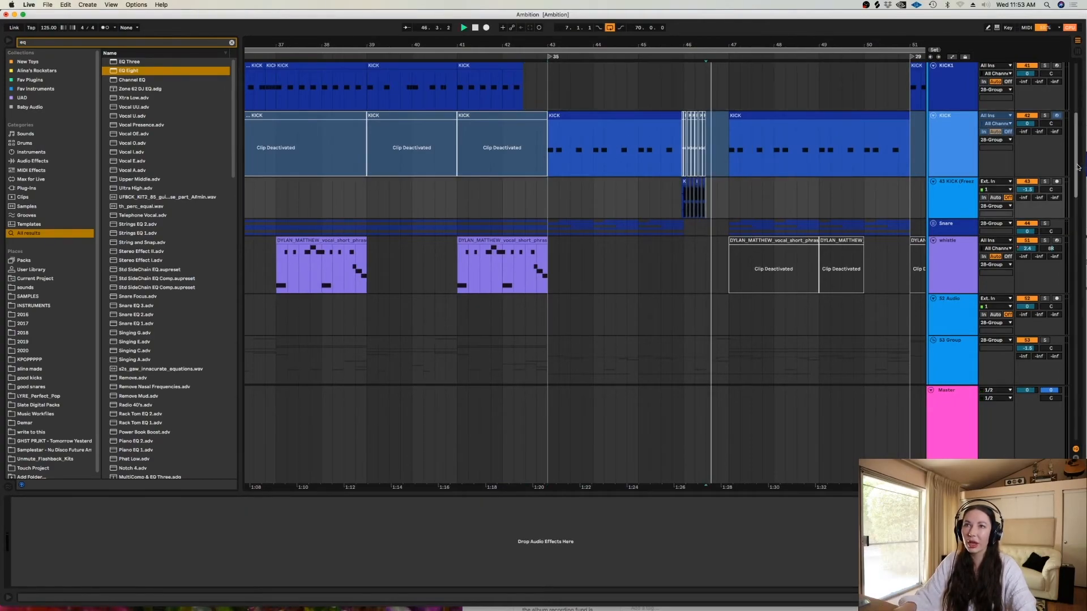
- Audition the blackpink percussion track soloed in the section after bar 47, then turn off the solo and stop playback
left_click_drag(1074, 168, 1075, 256)
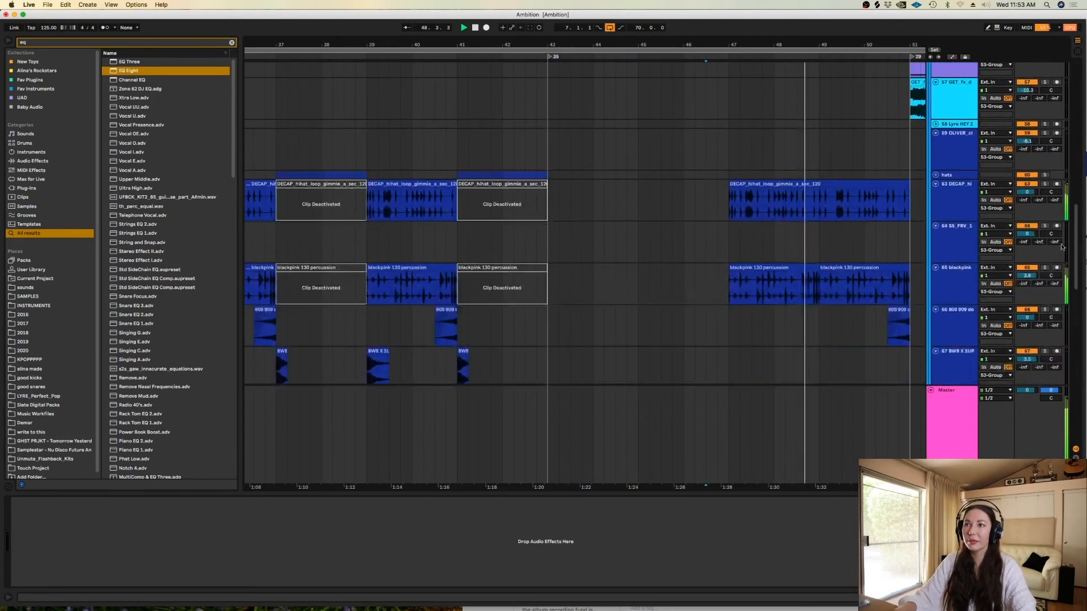
left_click(1045, 268)
left_click(1046, 269)
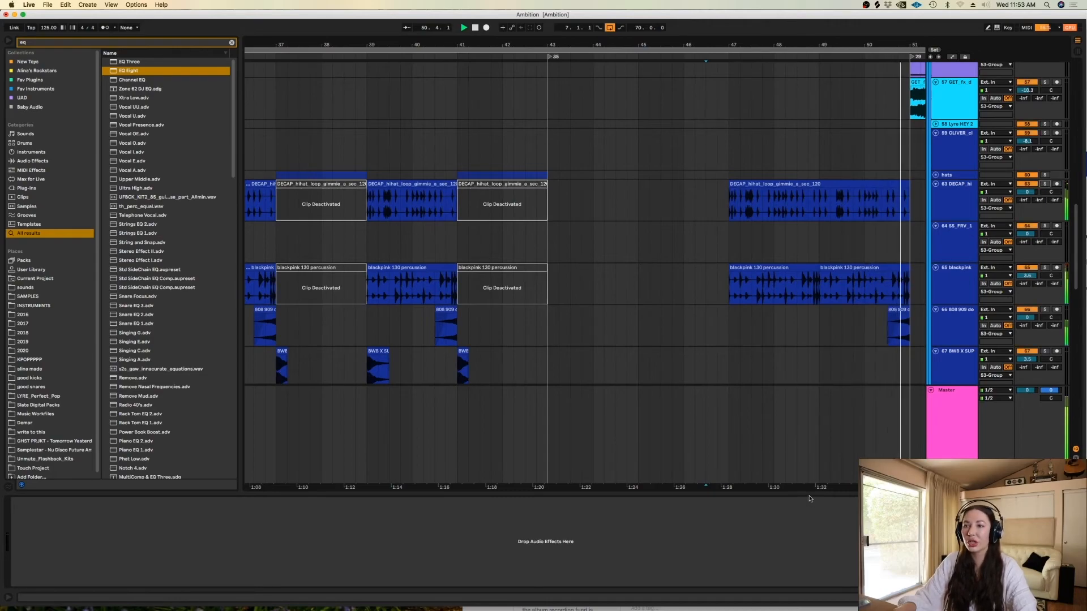
key("space")
- Collapse the 28 Group and place the insert marker at 55.2.1 on it, with the later song sections in view
left_click_drag(1076, 211, 1076, 79)
left_click(931, 102)
left_click(875, 102)
key("w")
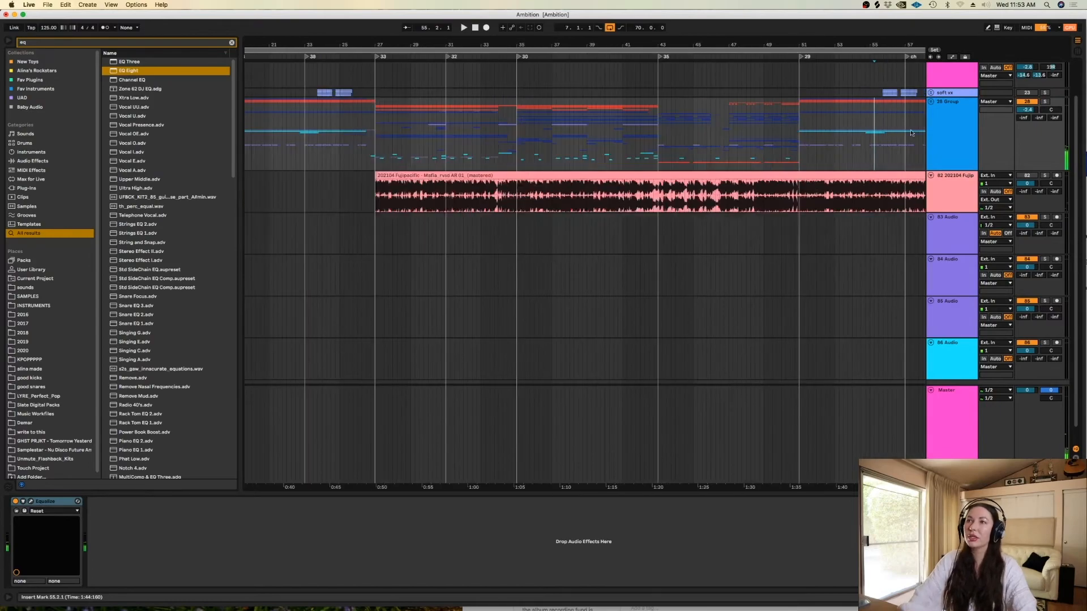
key("plus")
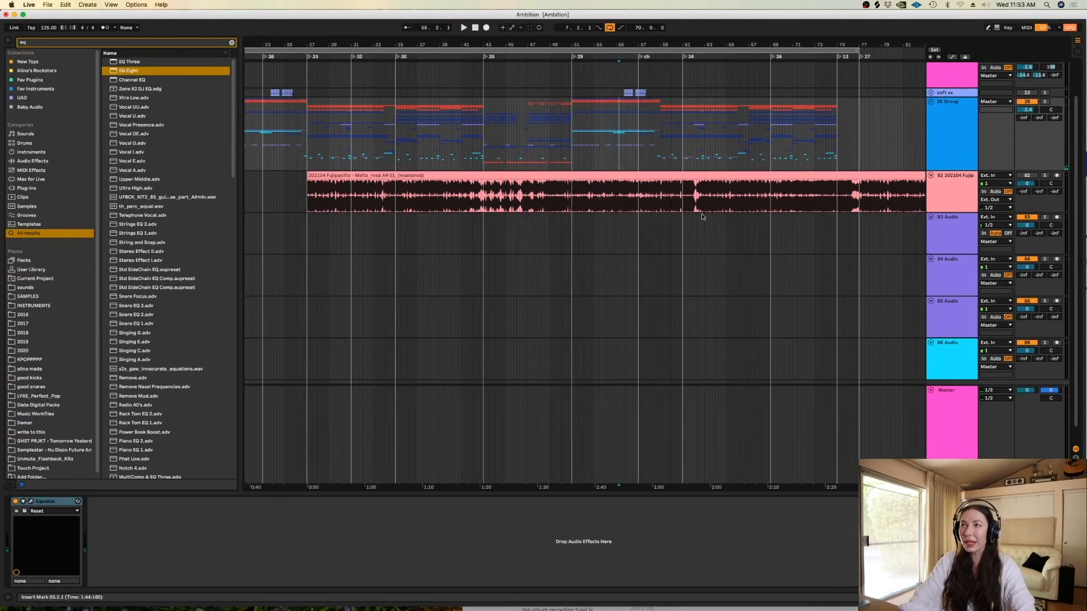
- Mark the start of the last chorus on the group, then place the insert marker at 63.1.1 on the Master track in the full-song view
left_click(659, 115)
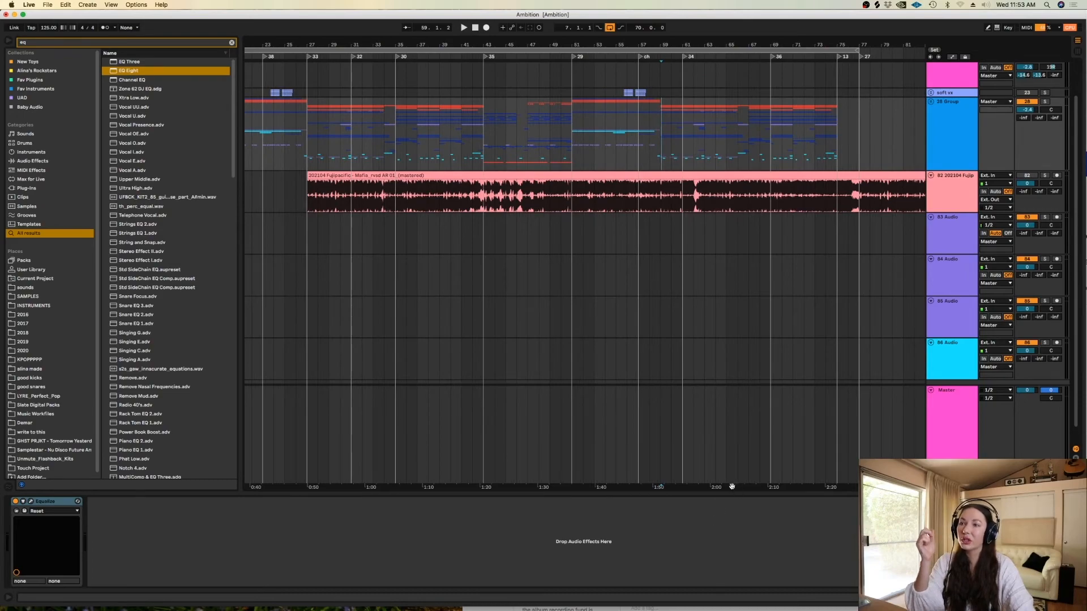
left_click_drag(732, 486, 883, 420)
left_click(856, 416)
key("minus")
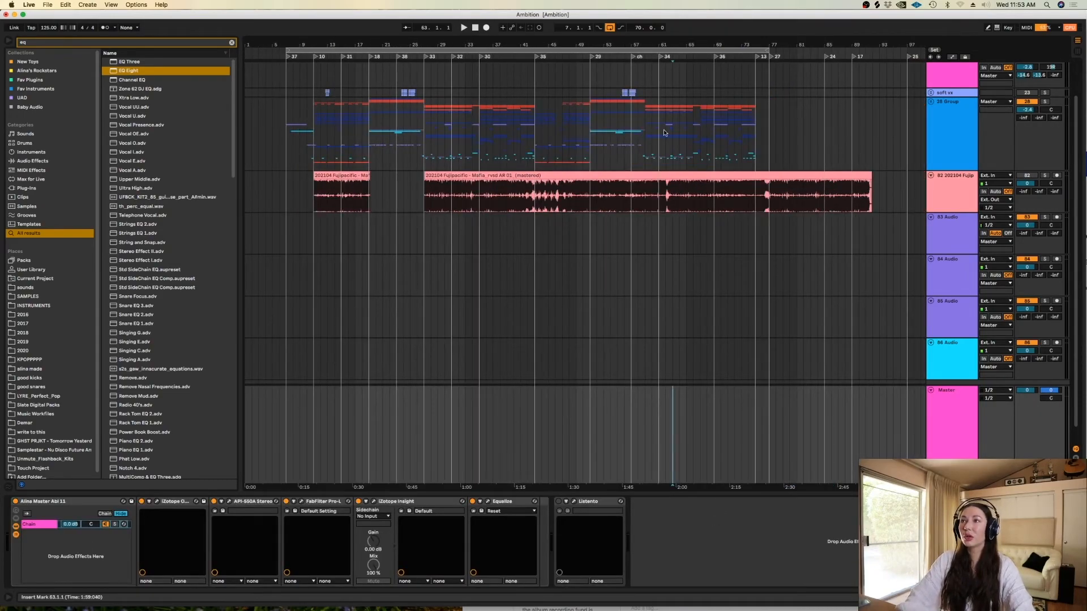